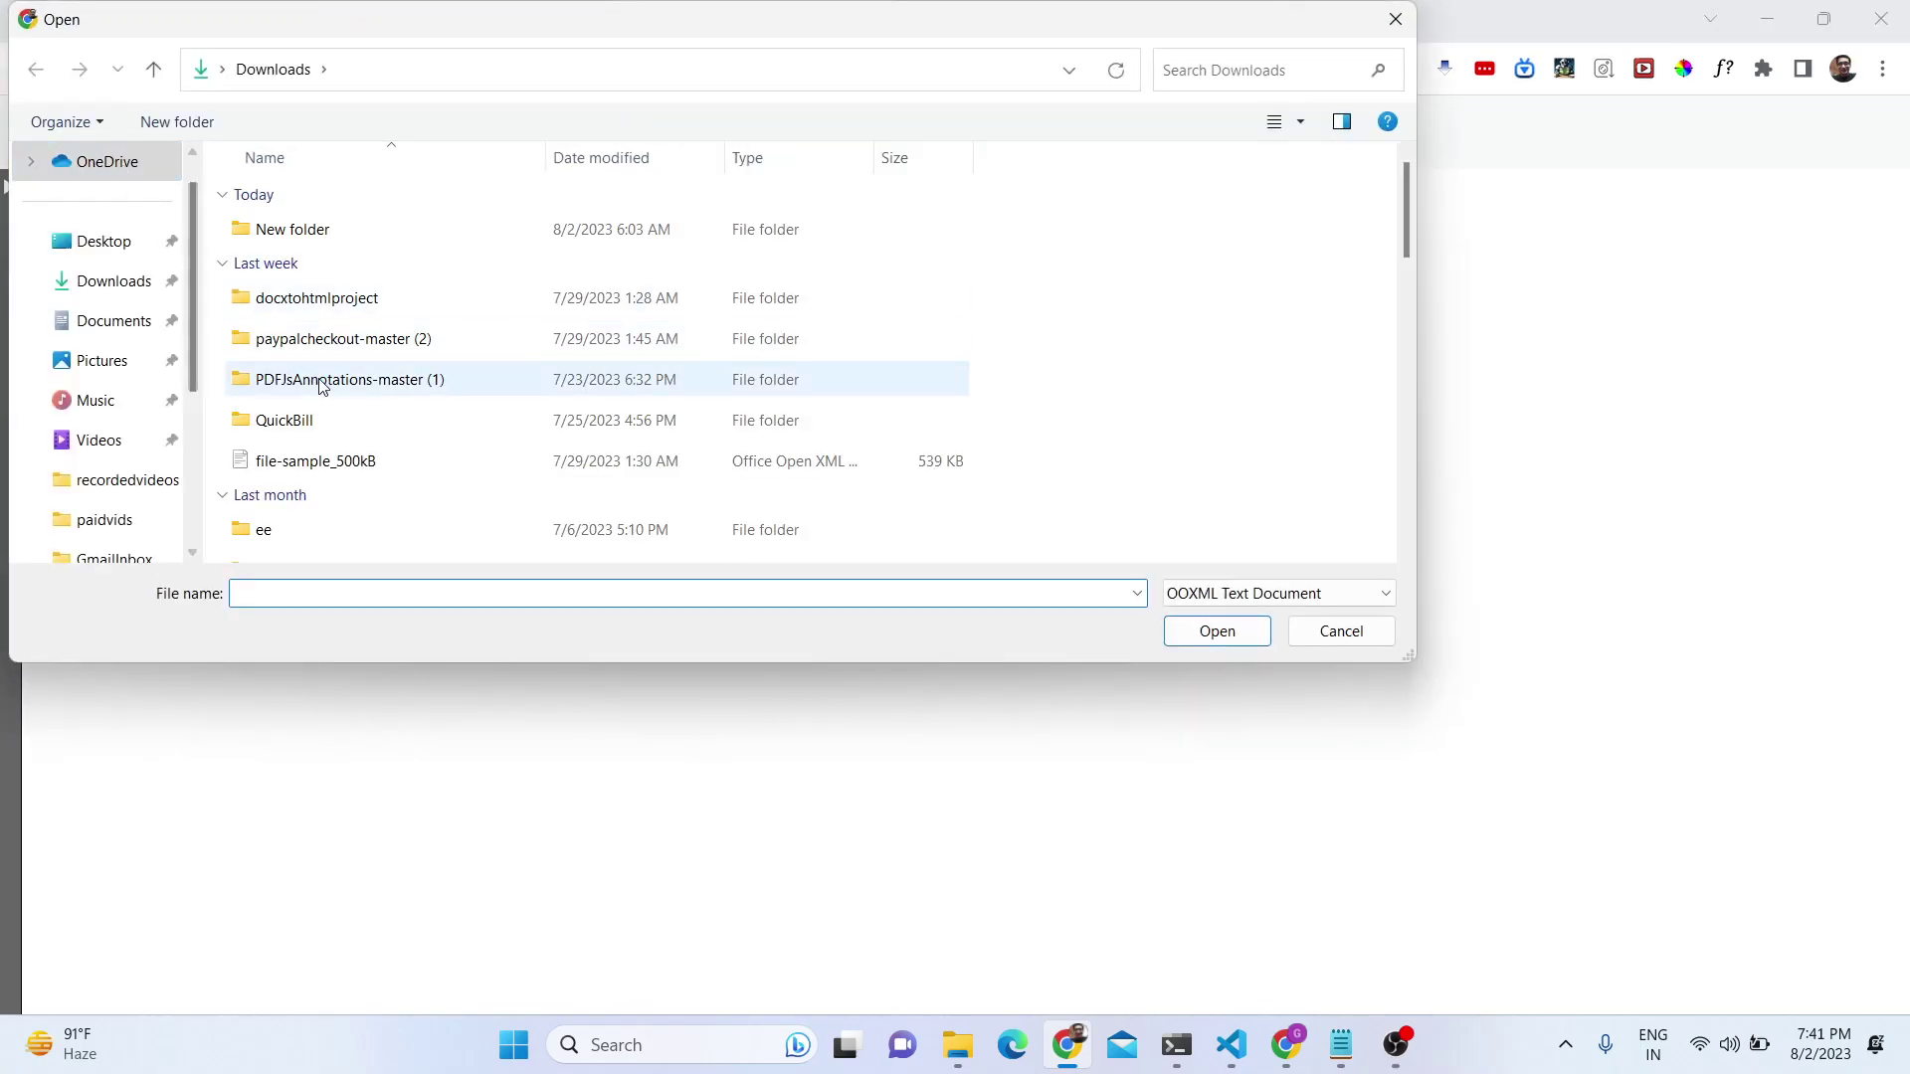
Load file-sample_500kB.docx from the Downloads folder into the viewer
double_click(344, 456)
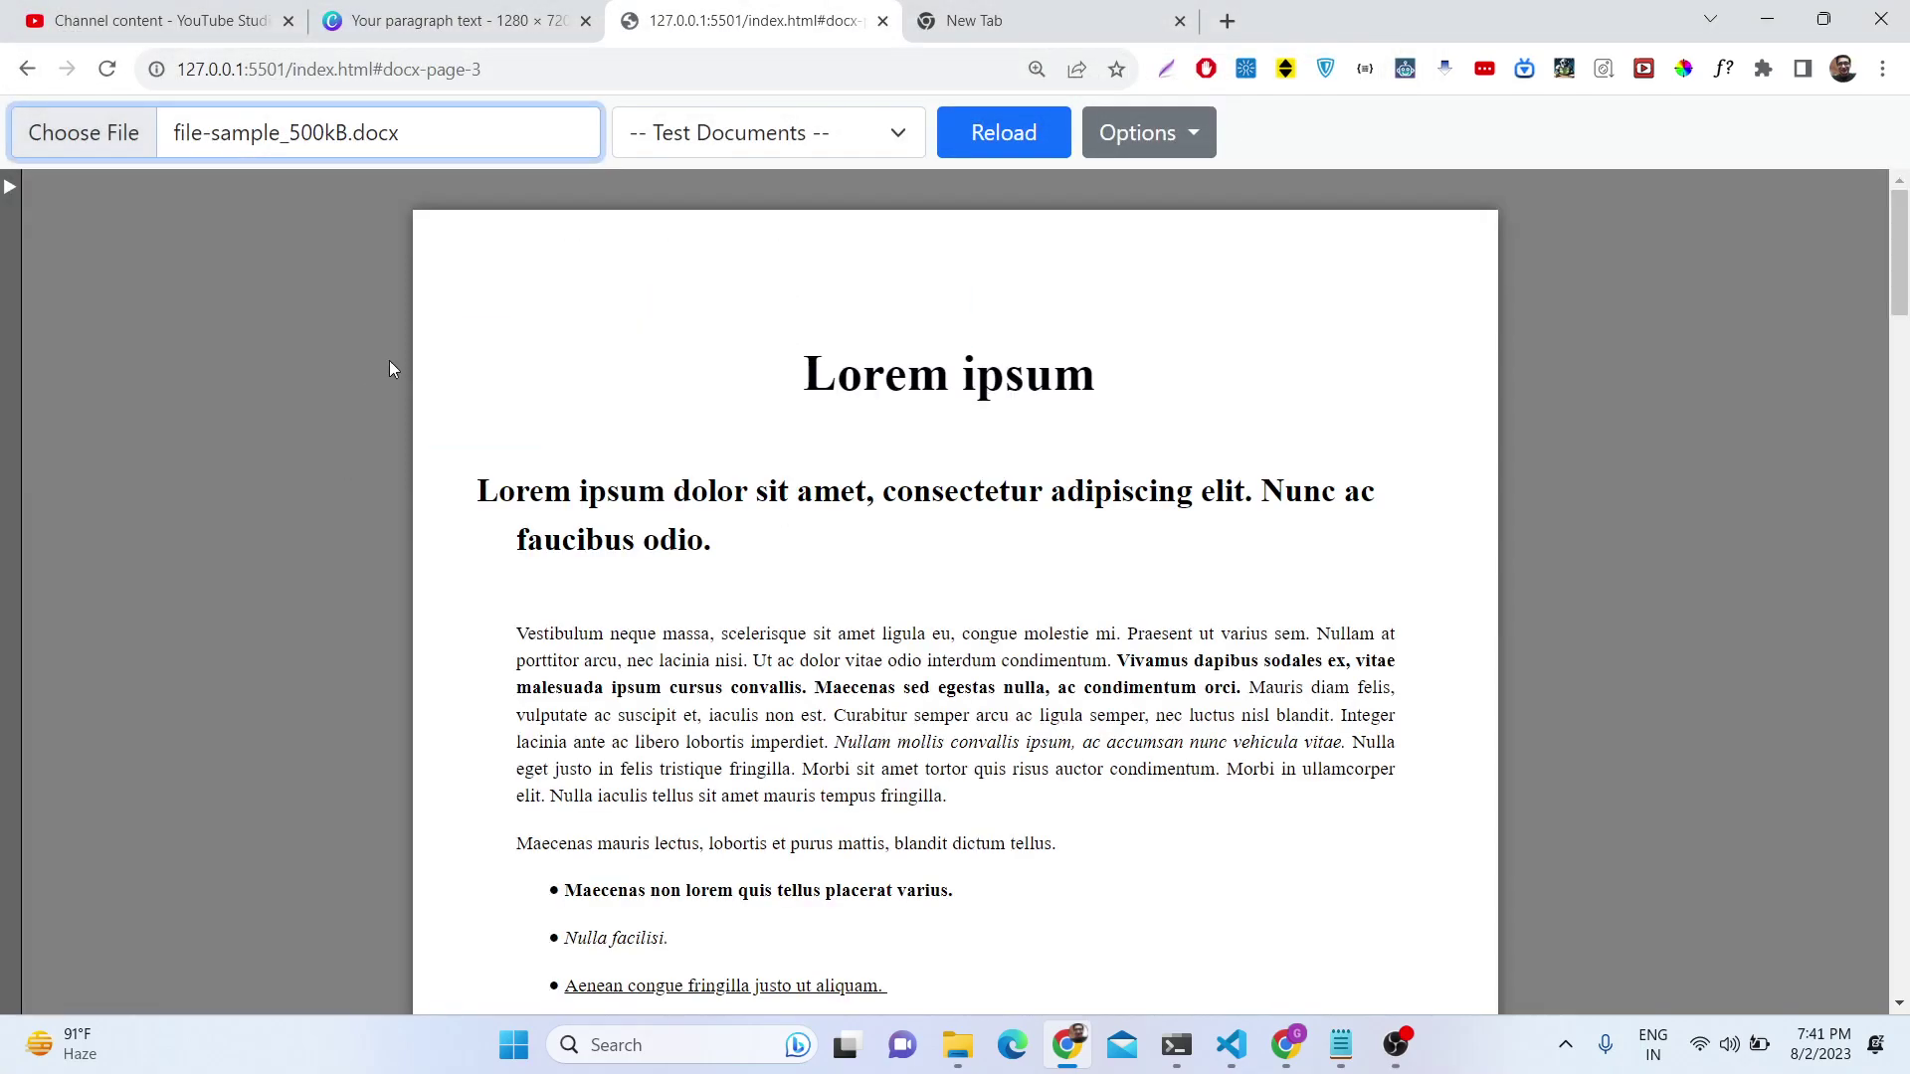
scroll(702, 426, down, 20)
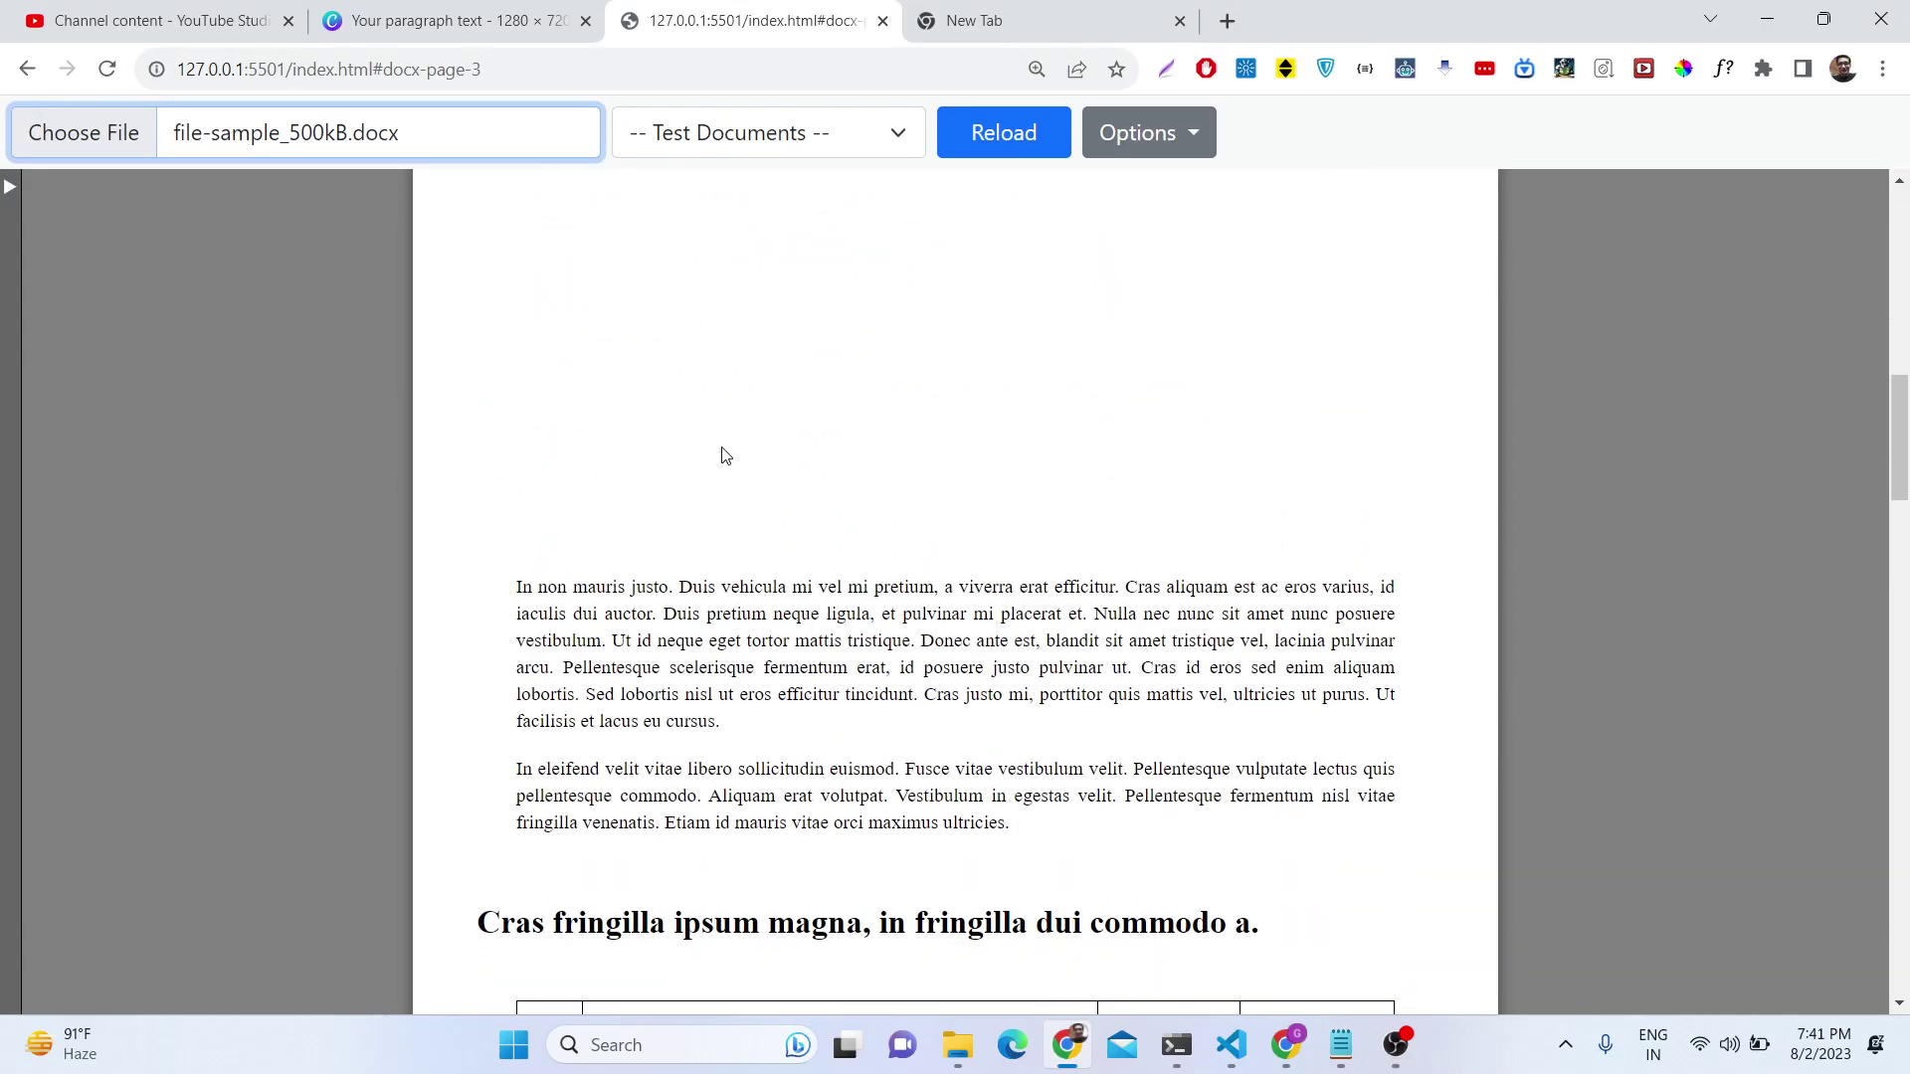
scroll(723, 456, up, 20)
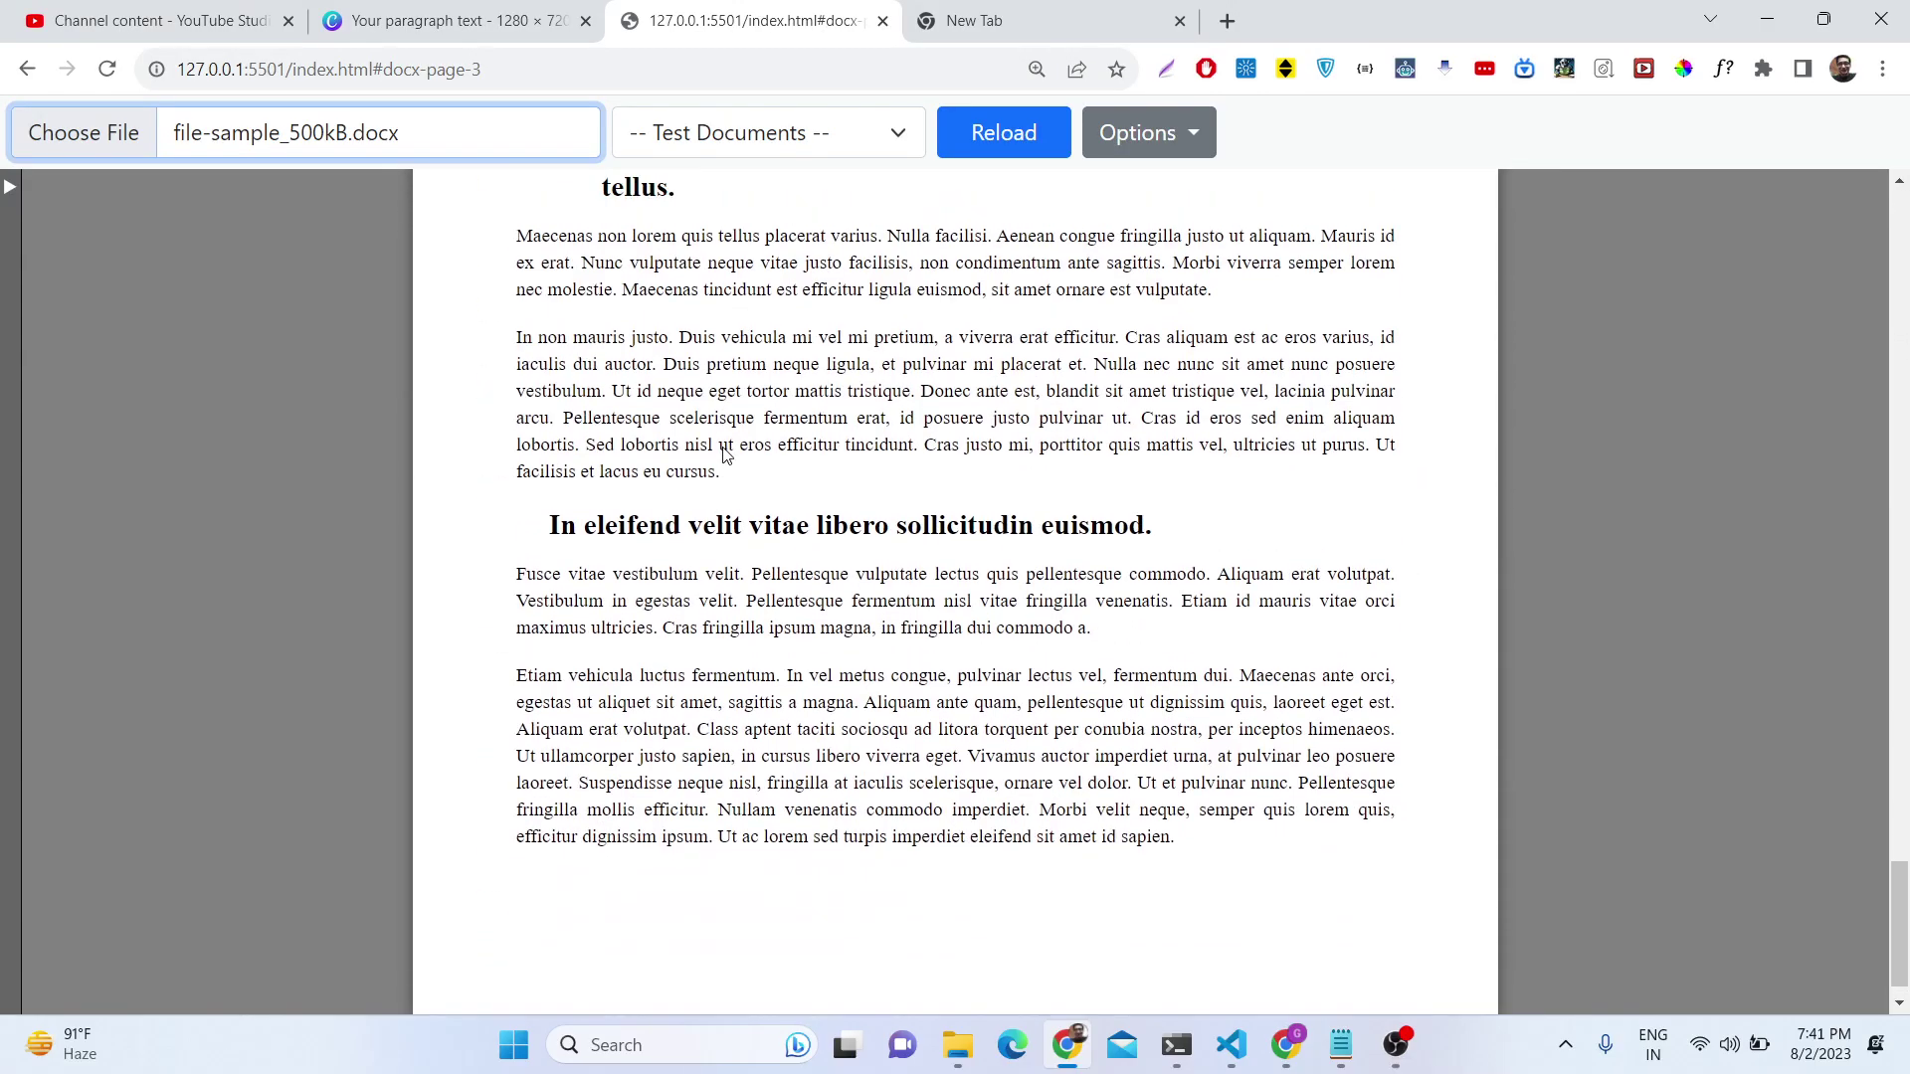
scroll(723, 455, up, 10)
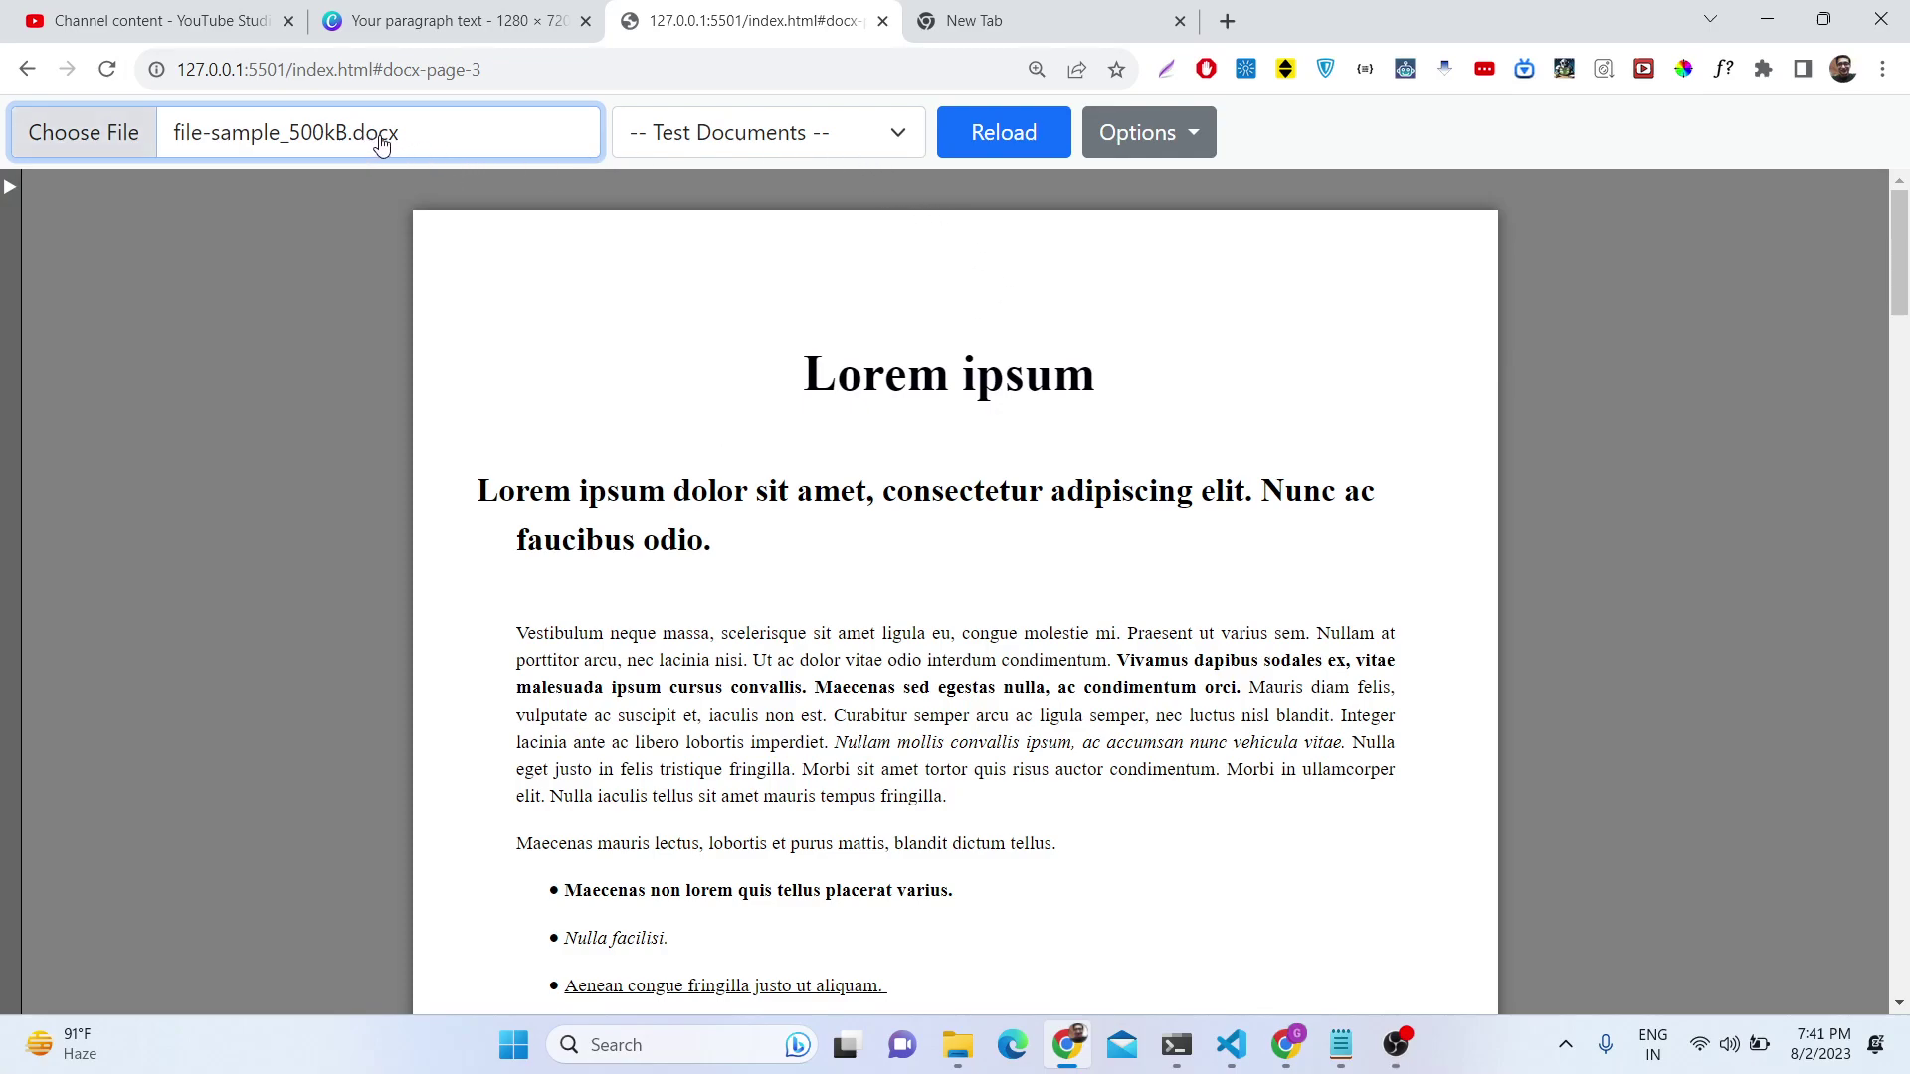
scroll(795, 456, down, 20)
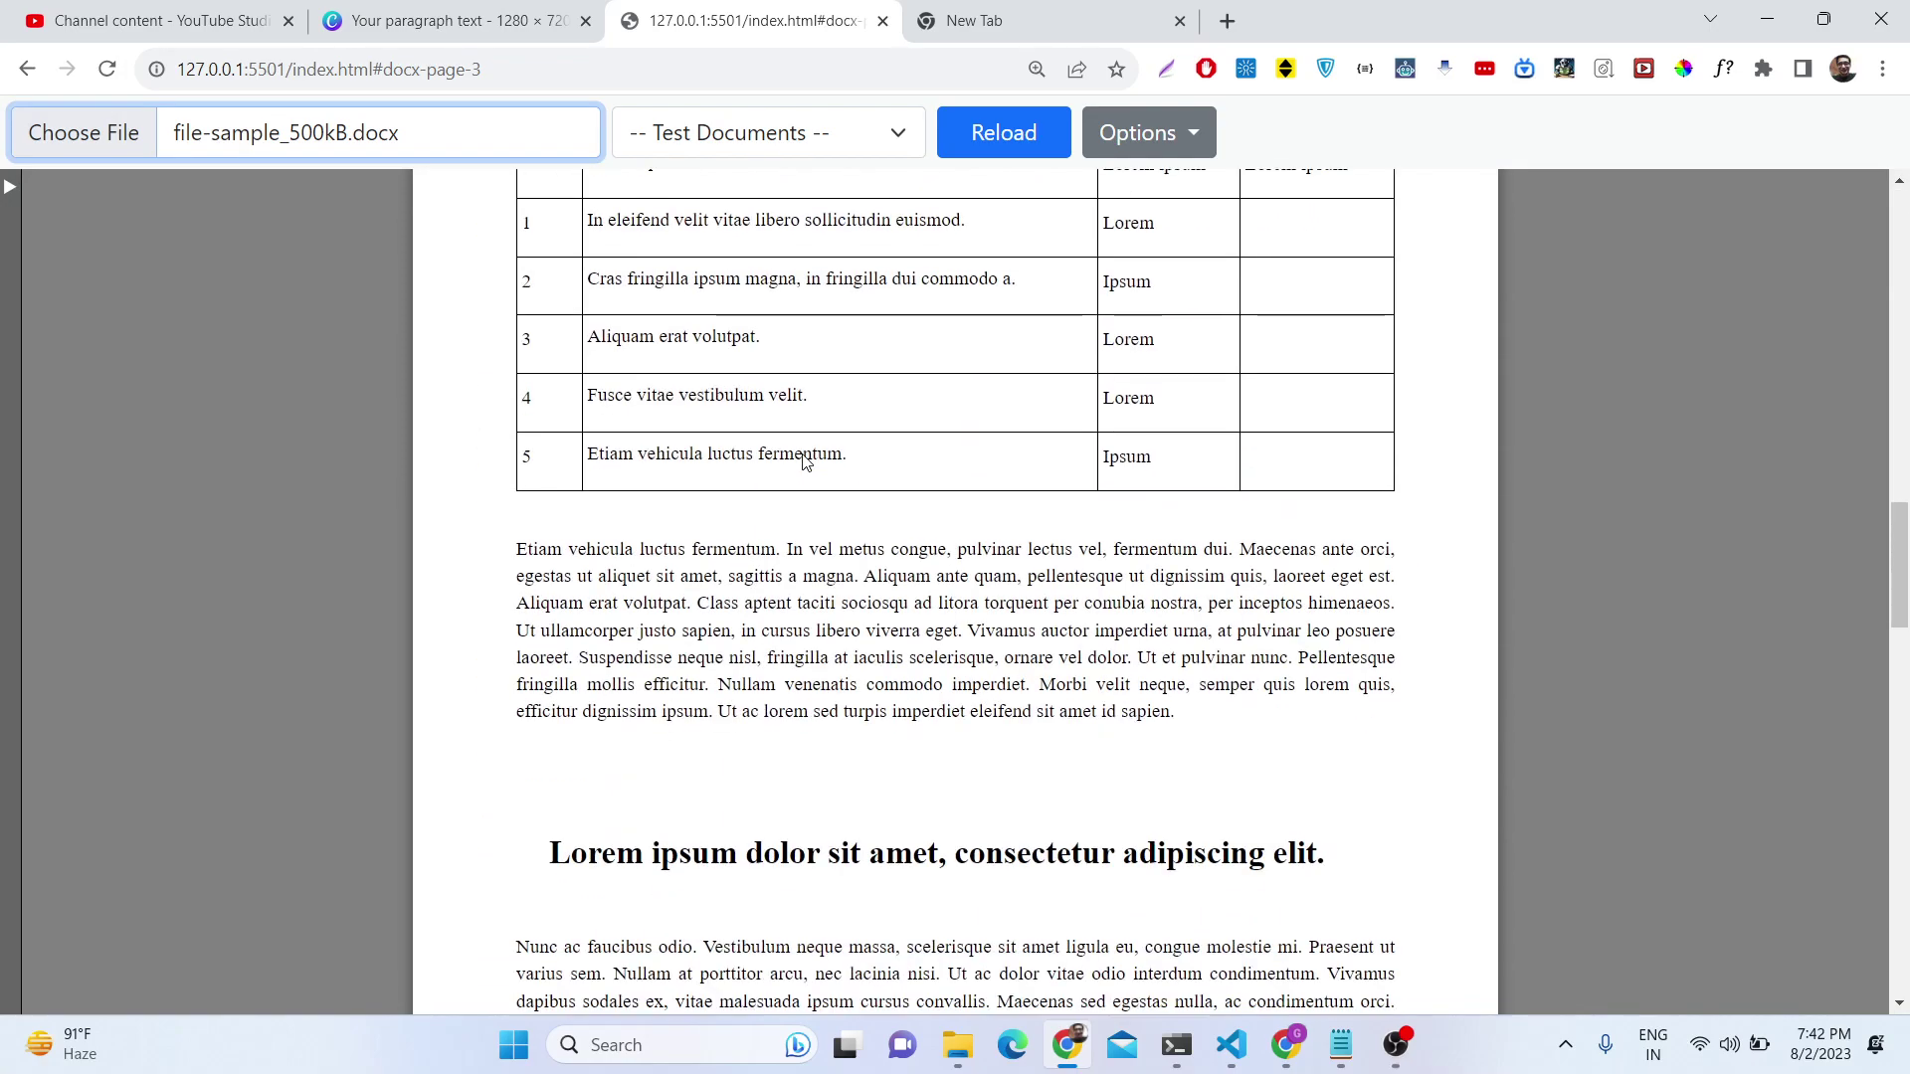
scroll(804, 460, down, 8)
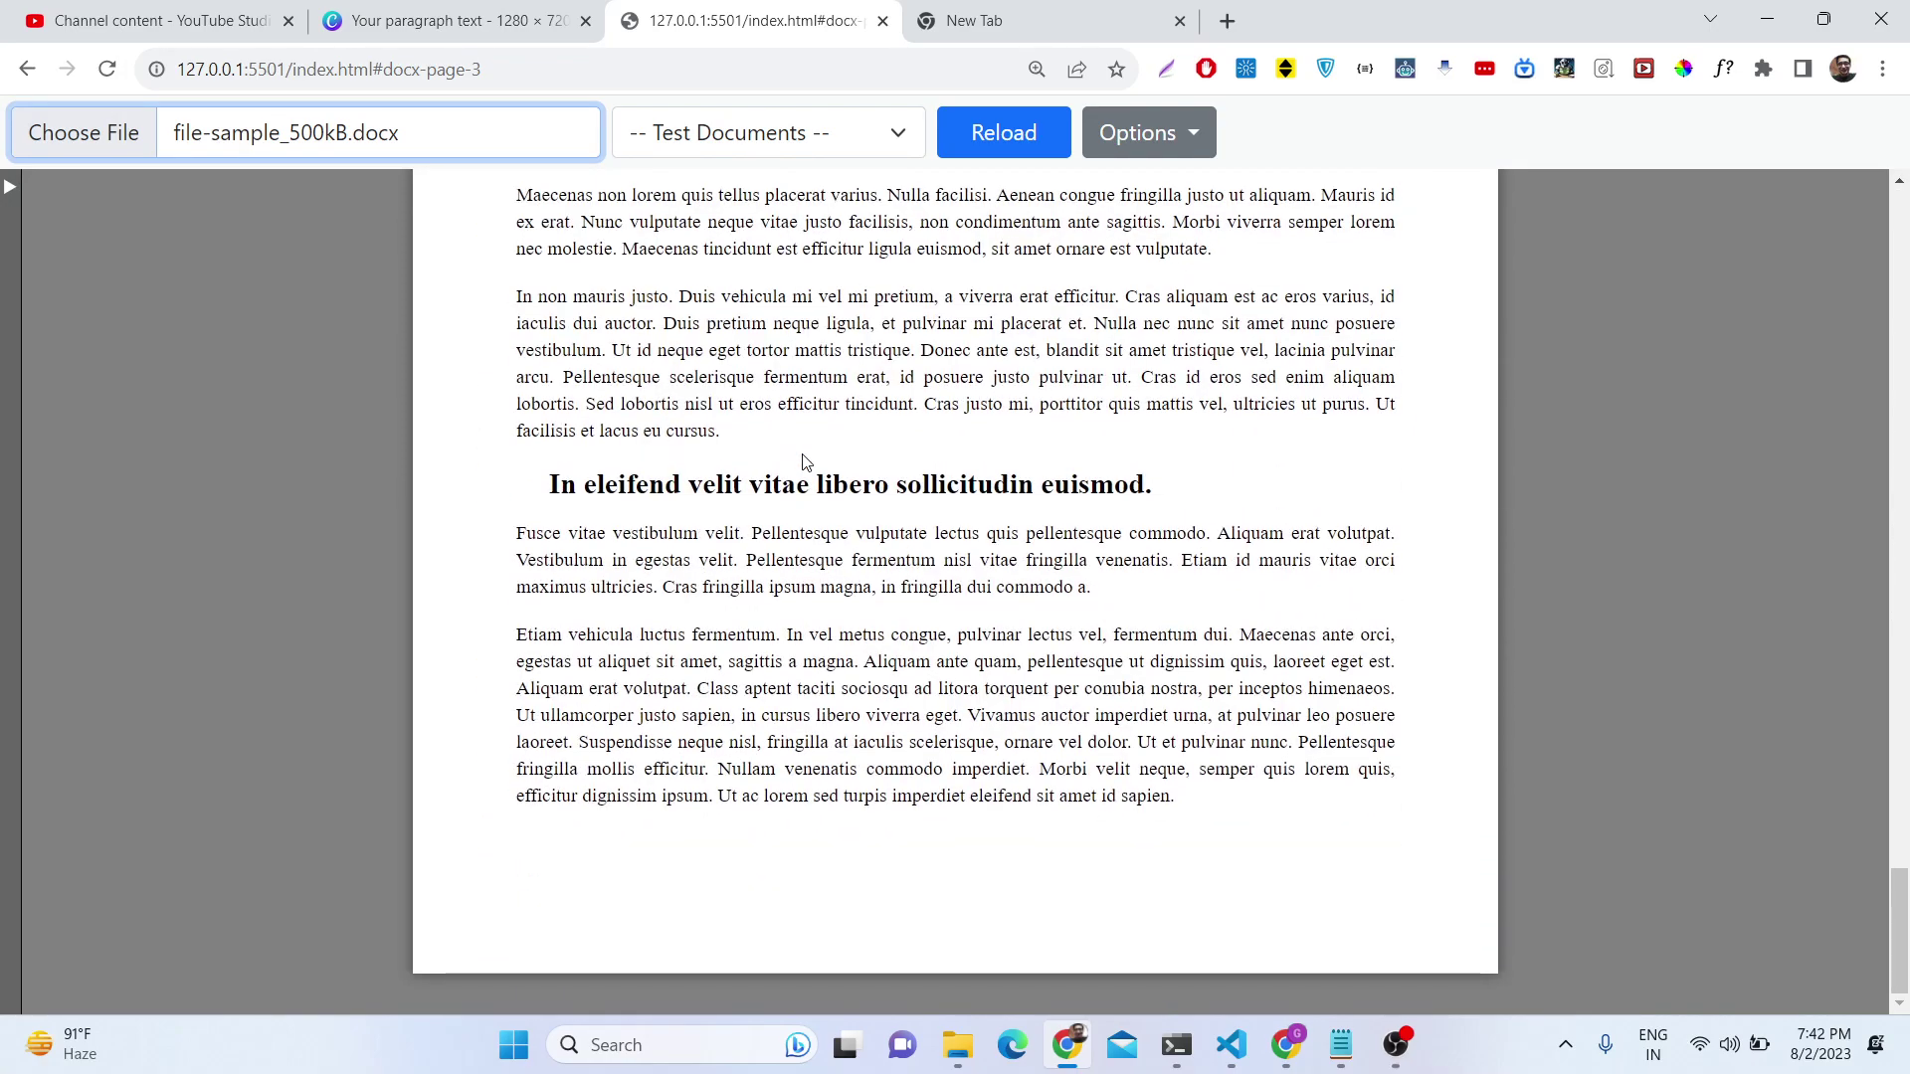
scroll(804, 461, up, 1)
scroll(803, 460, down, 2)
scroll(804, 461, down, 1)
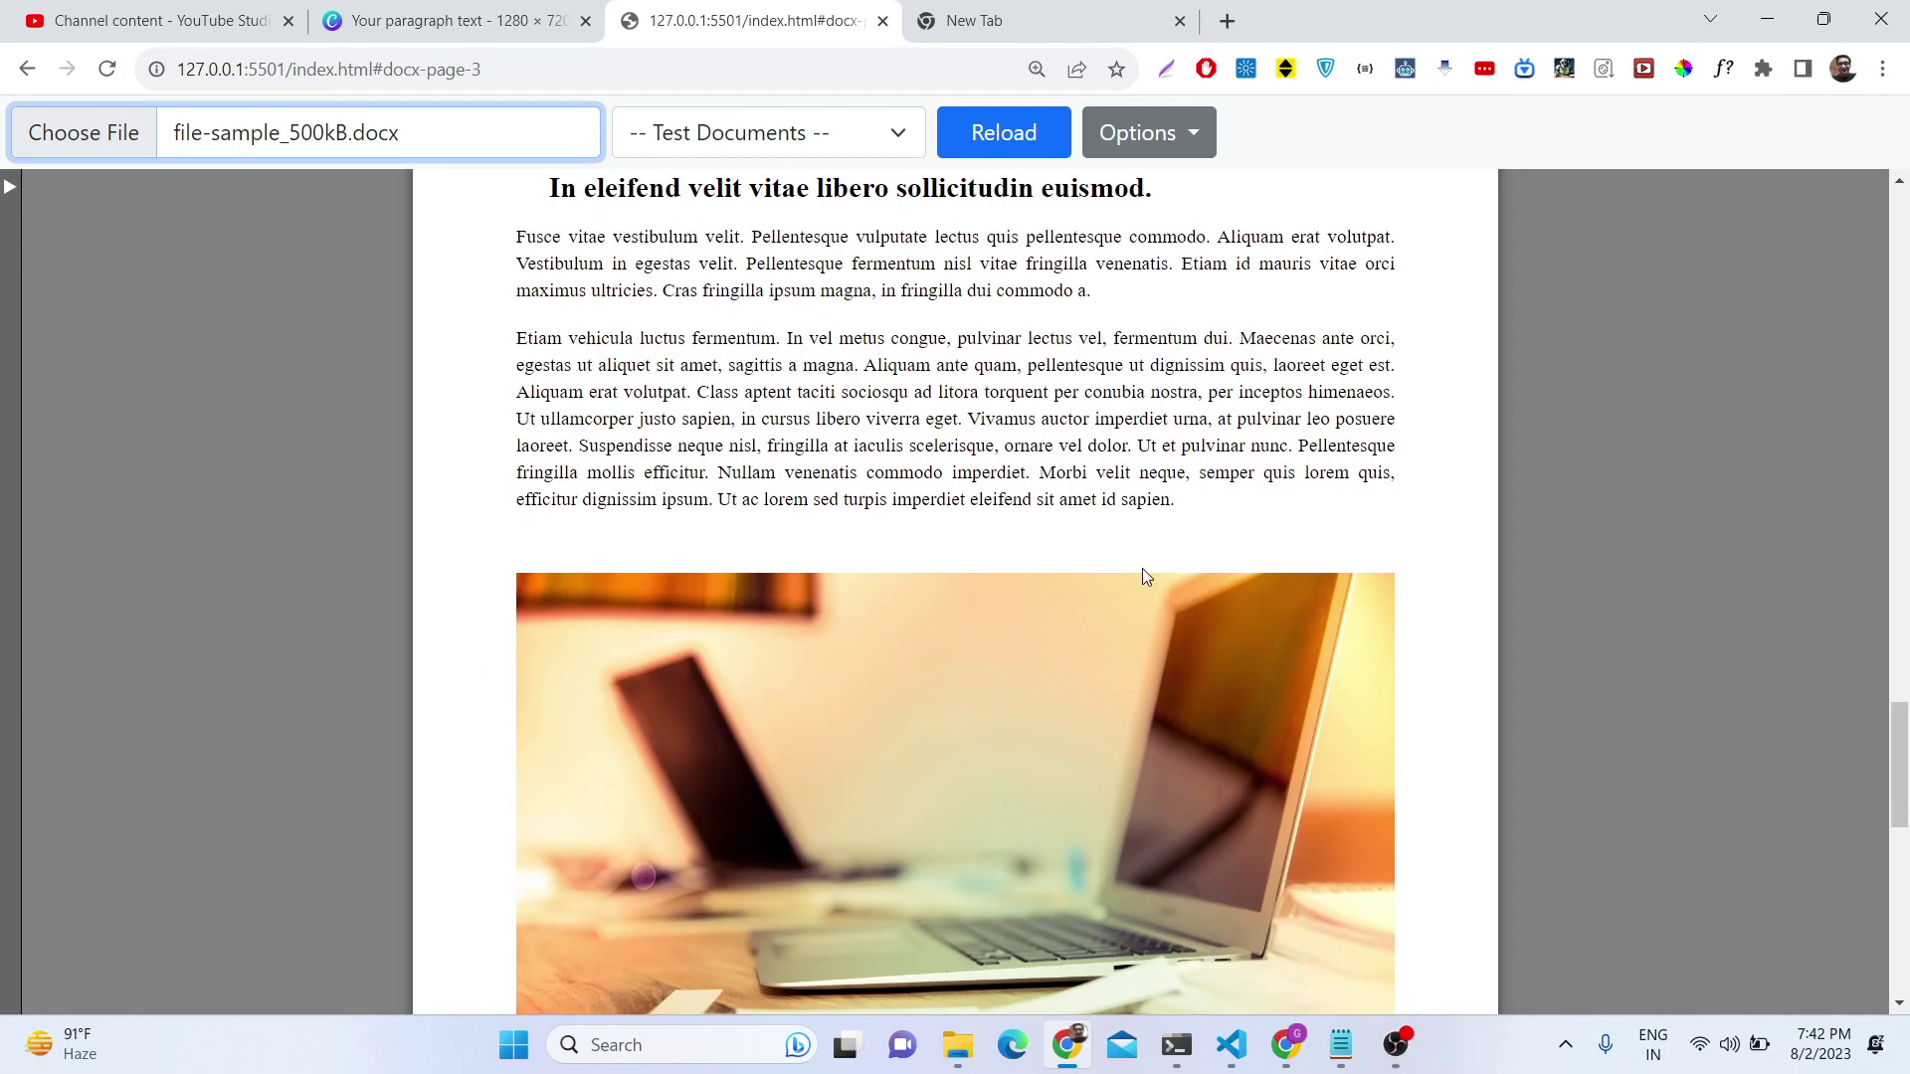
scroll(786, 443, up, 5)
scroll(772, 428, up, 10)
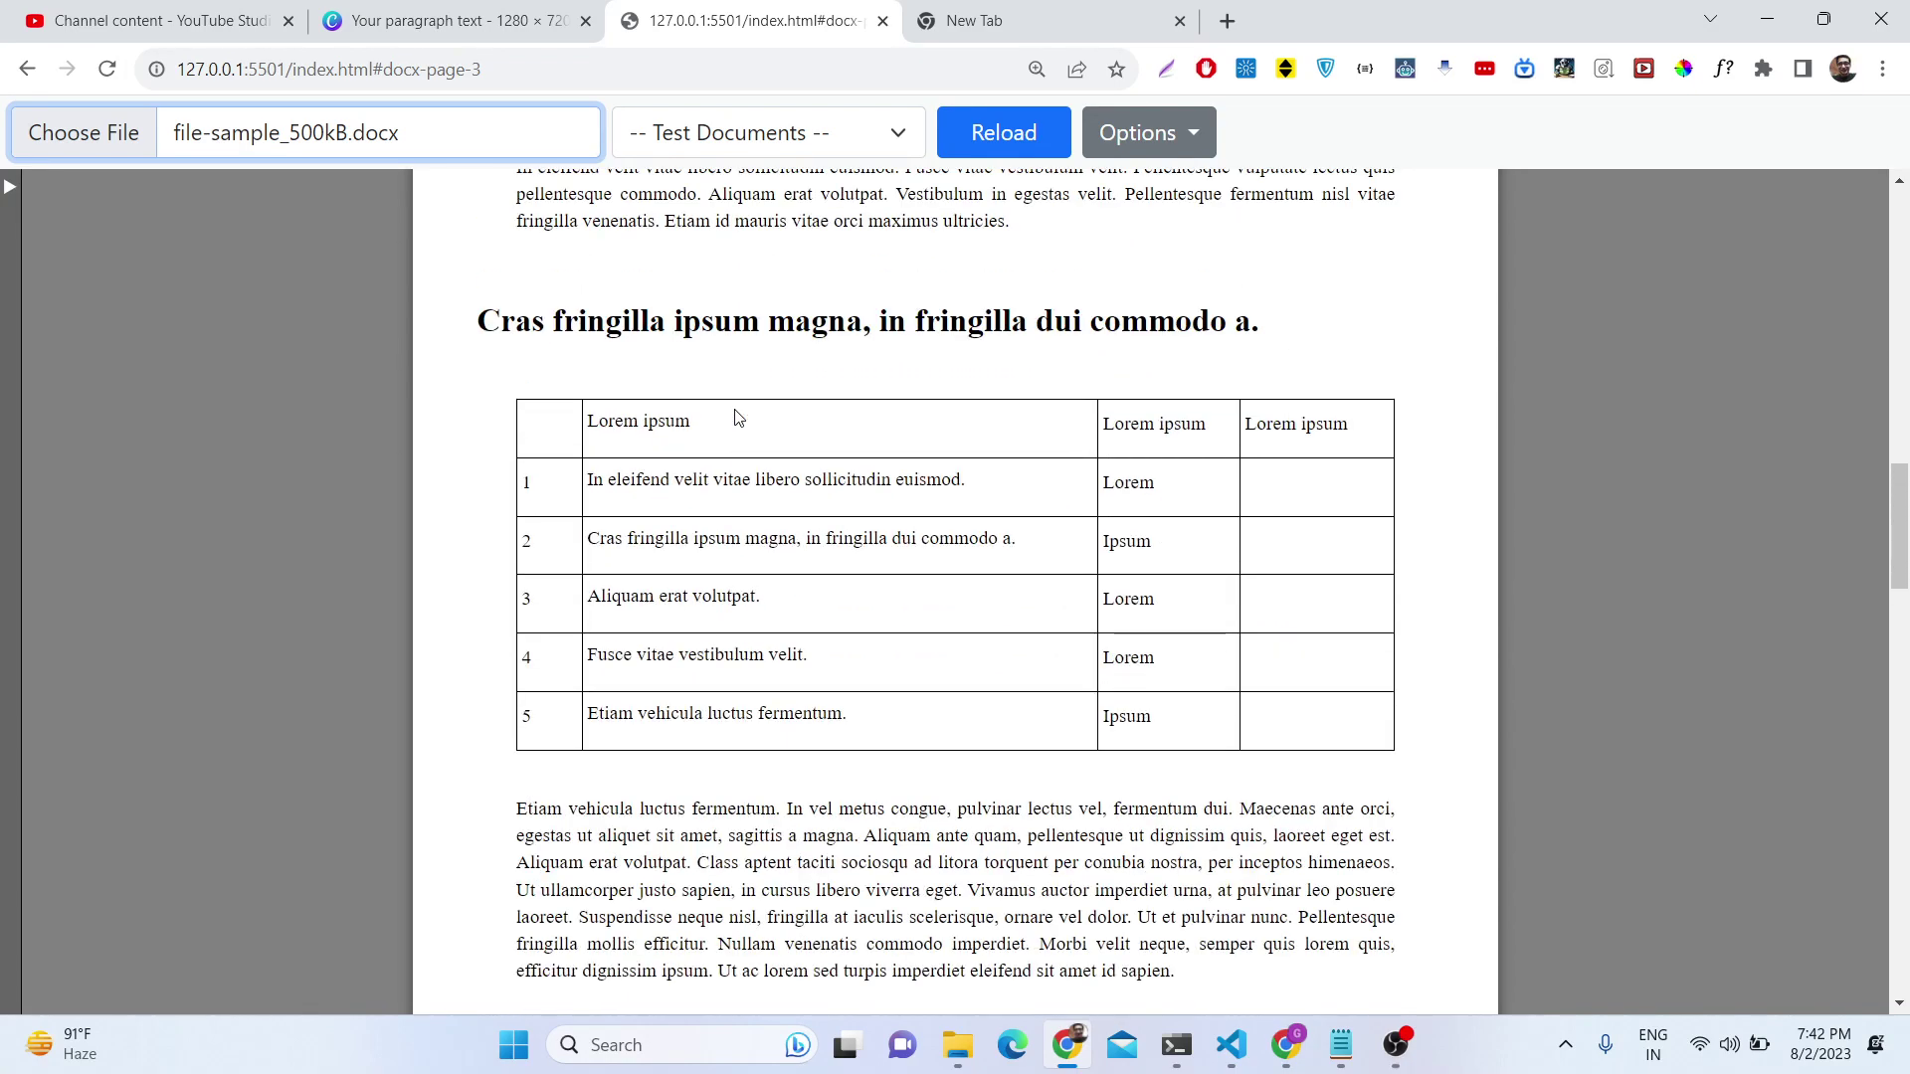
drag(502, 433, 1237, 780)
click(1233, 751)
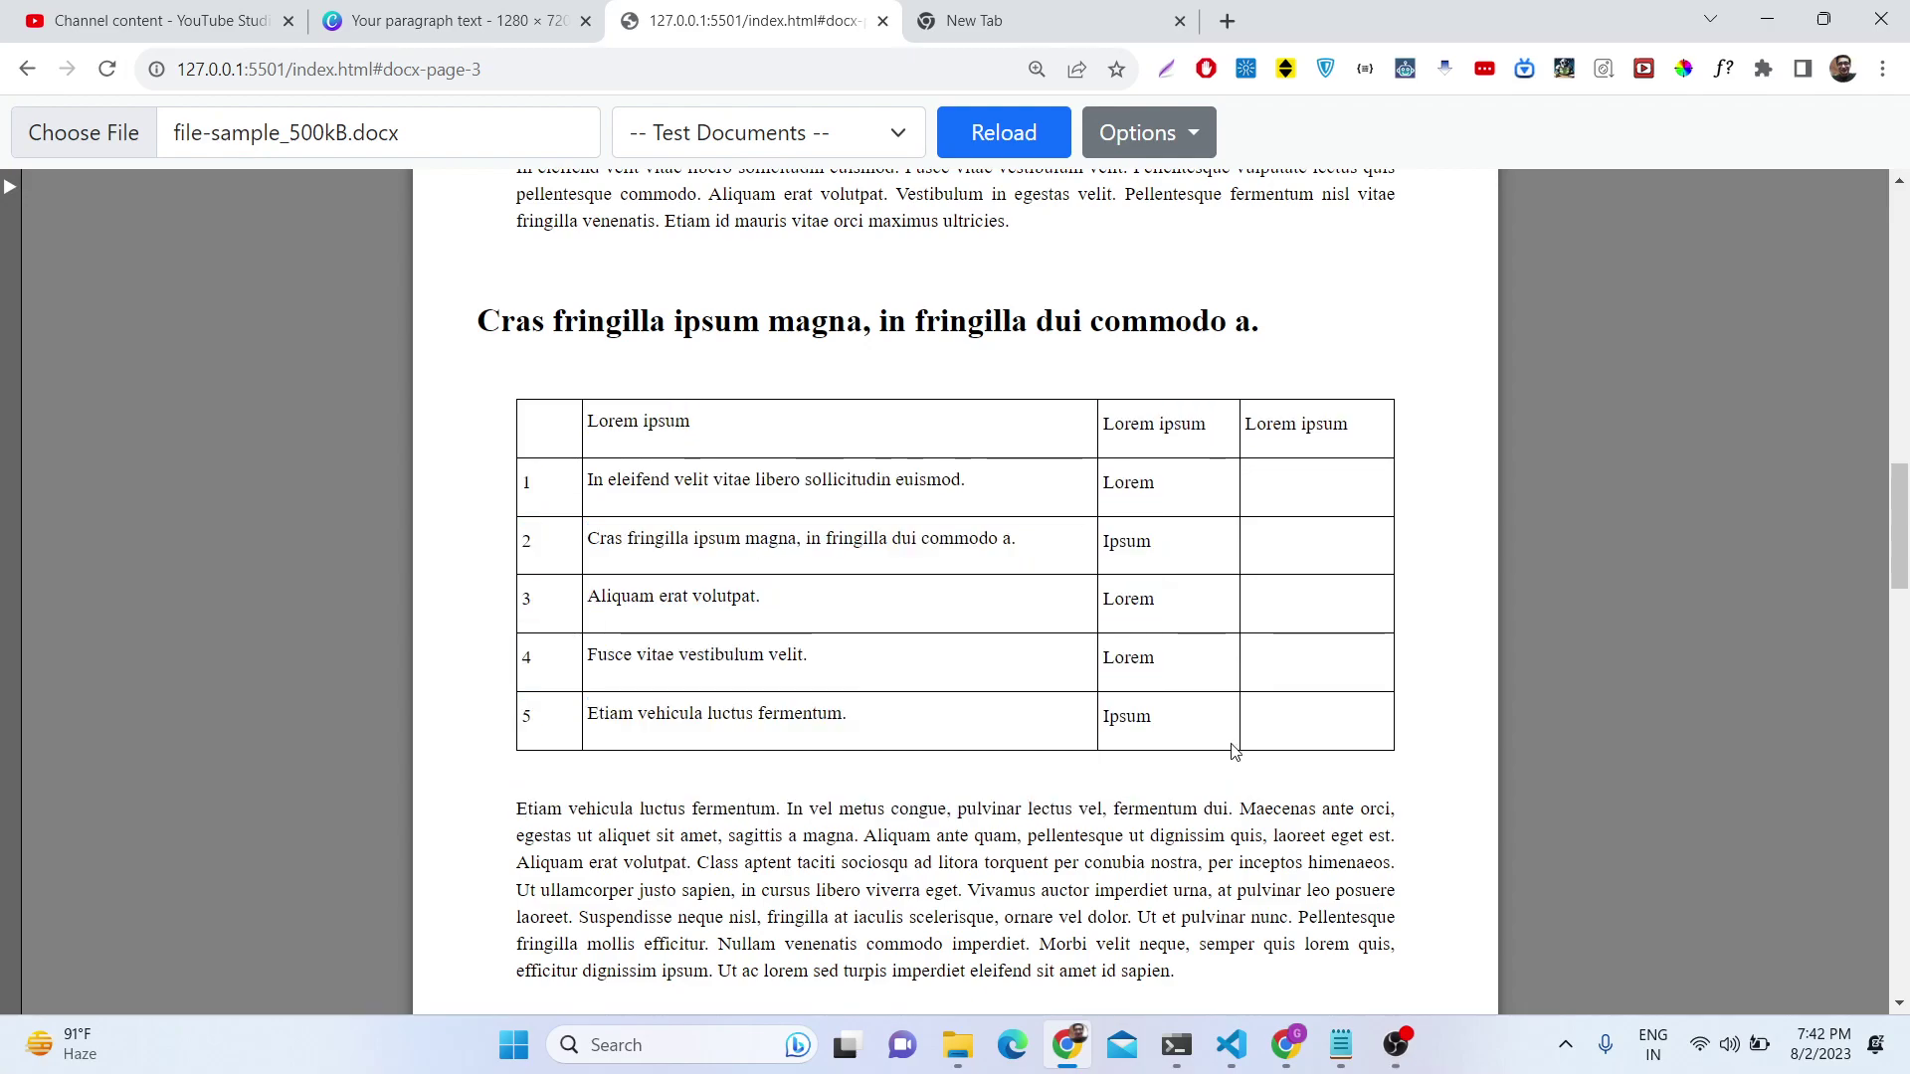
scroll(1230, 751, up, 15)
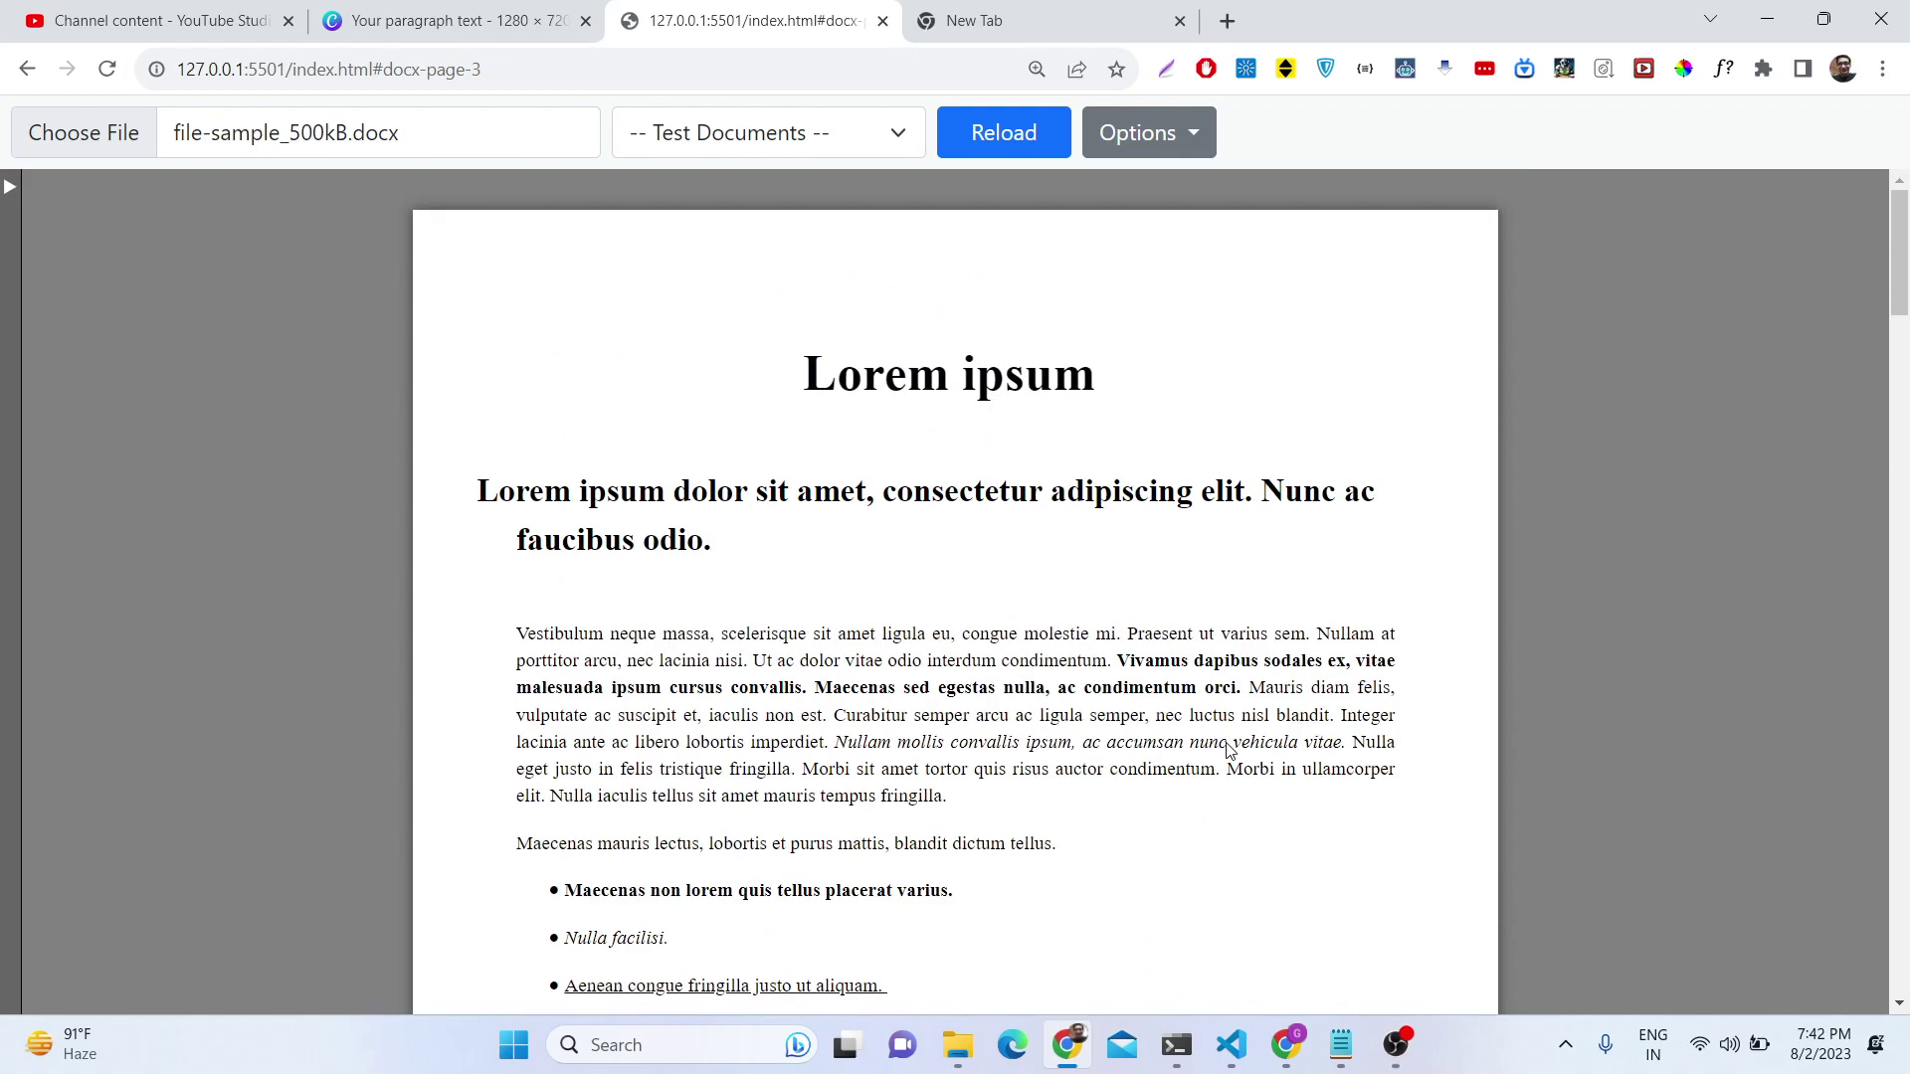
drag(772, 399, 1123, 390)
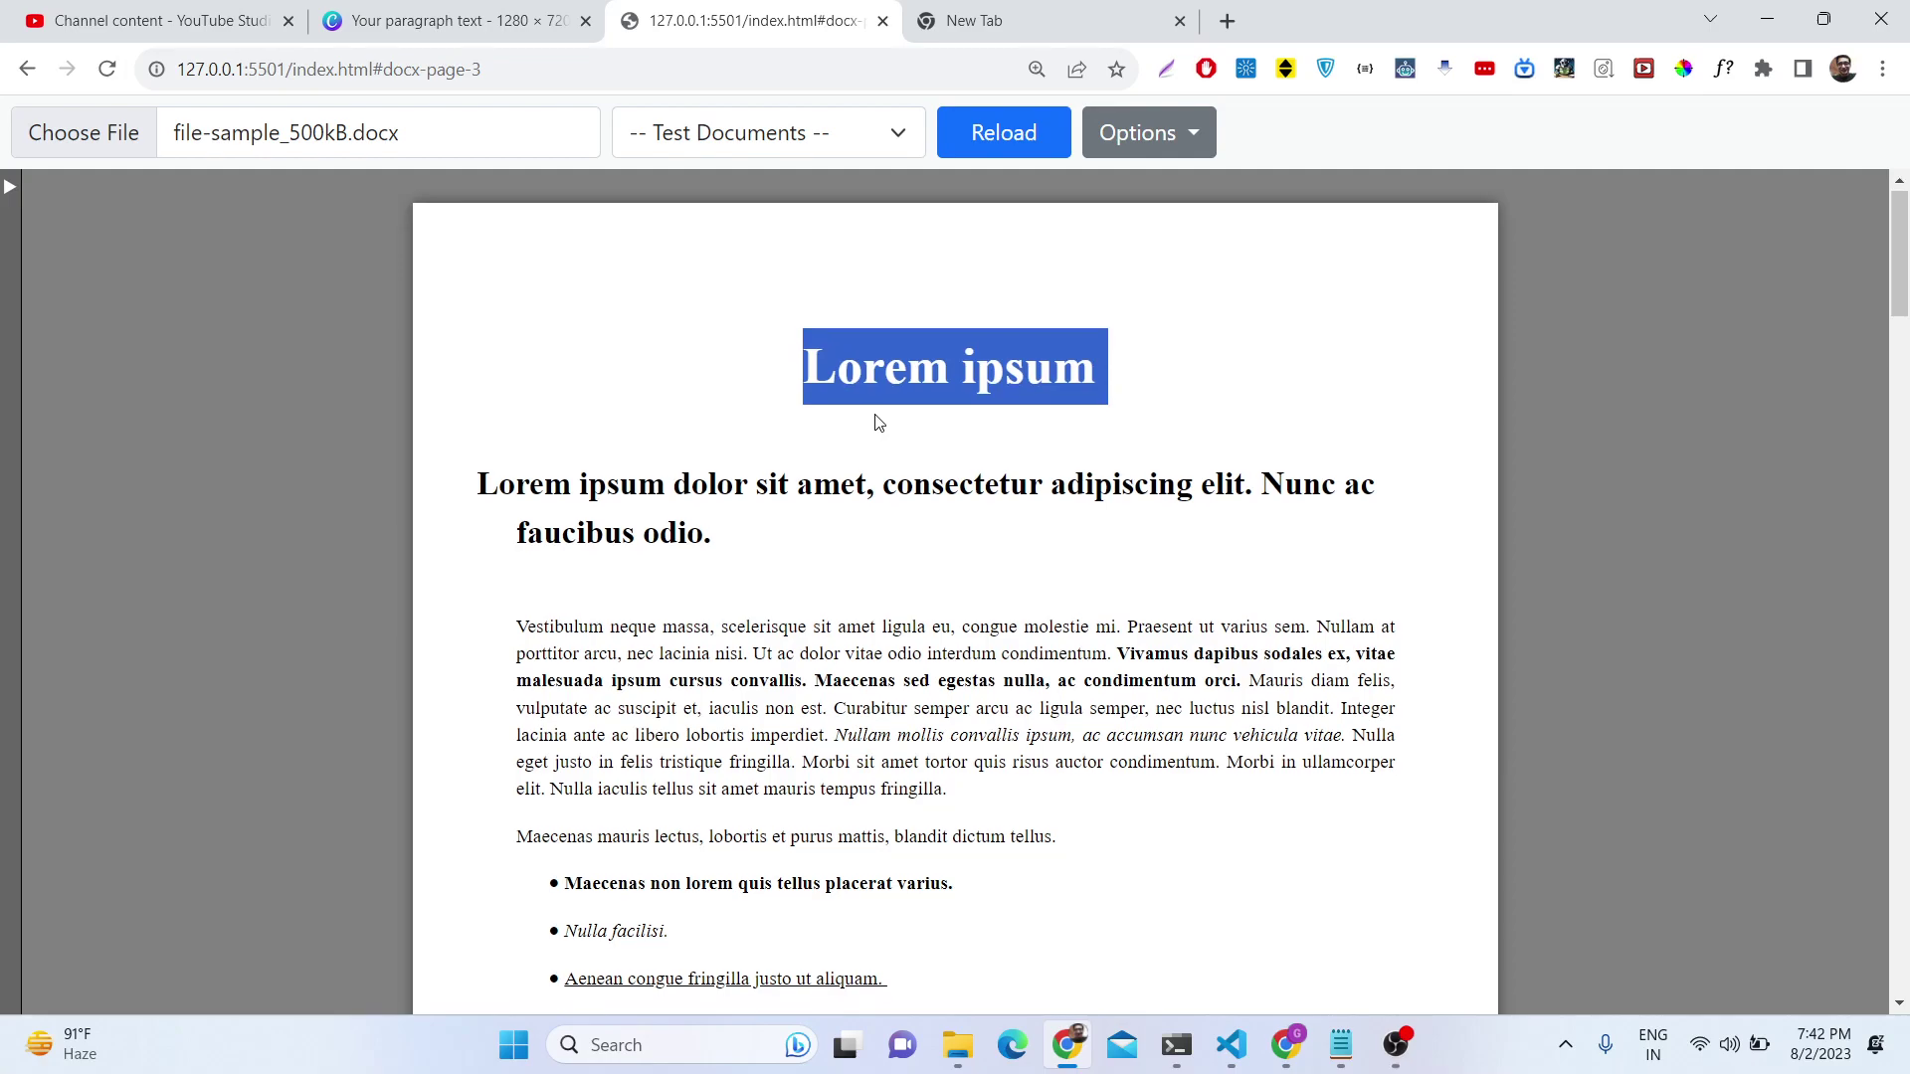
scroll(875, 418, down, 20)
scroll(875, 418, up, 1)
scroll(875, 418, down, 2)
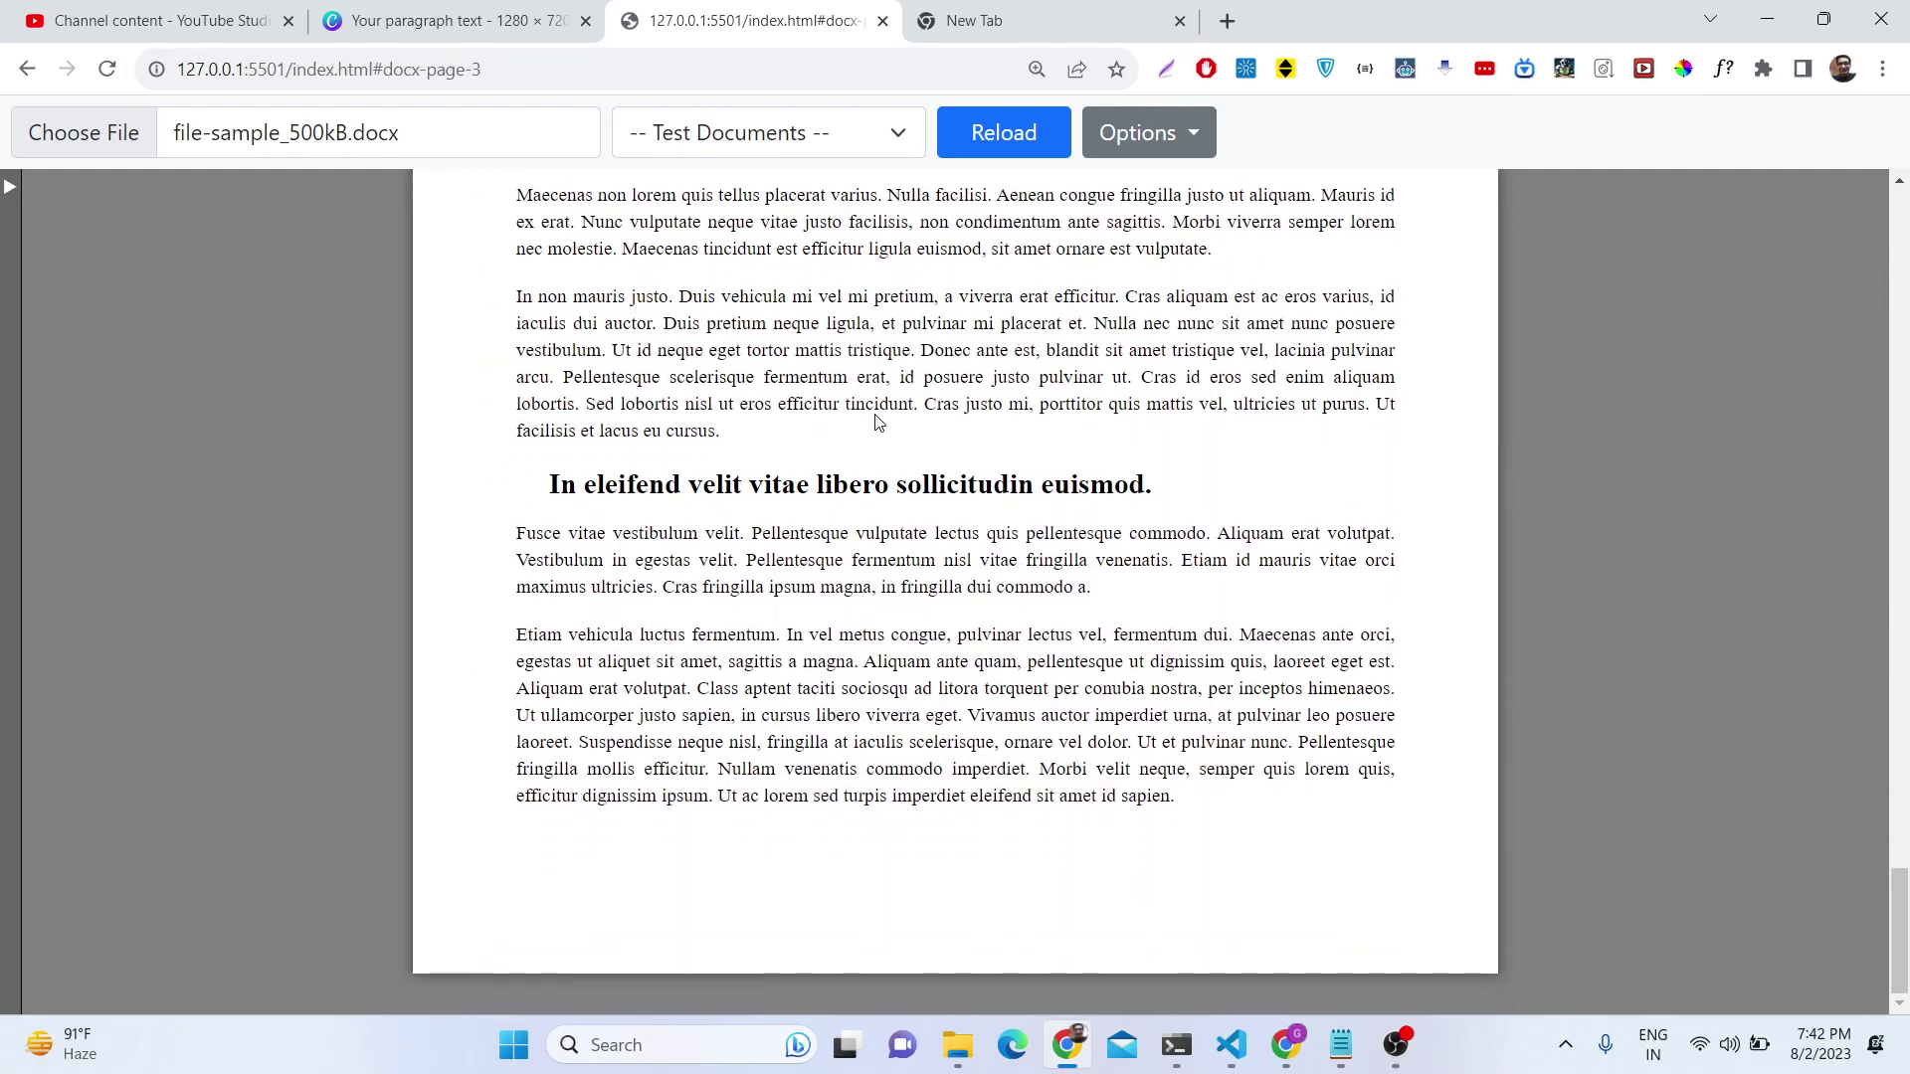
Show page thumbnails, return to the top of page 1, then start choosing another file
click(8, 189)
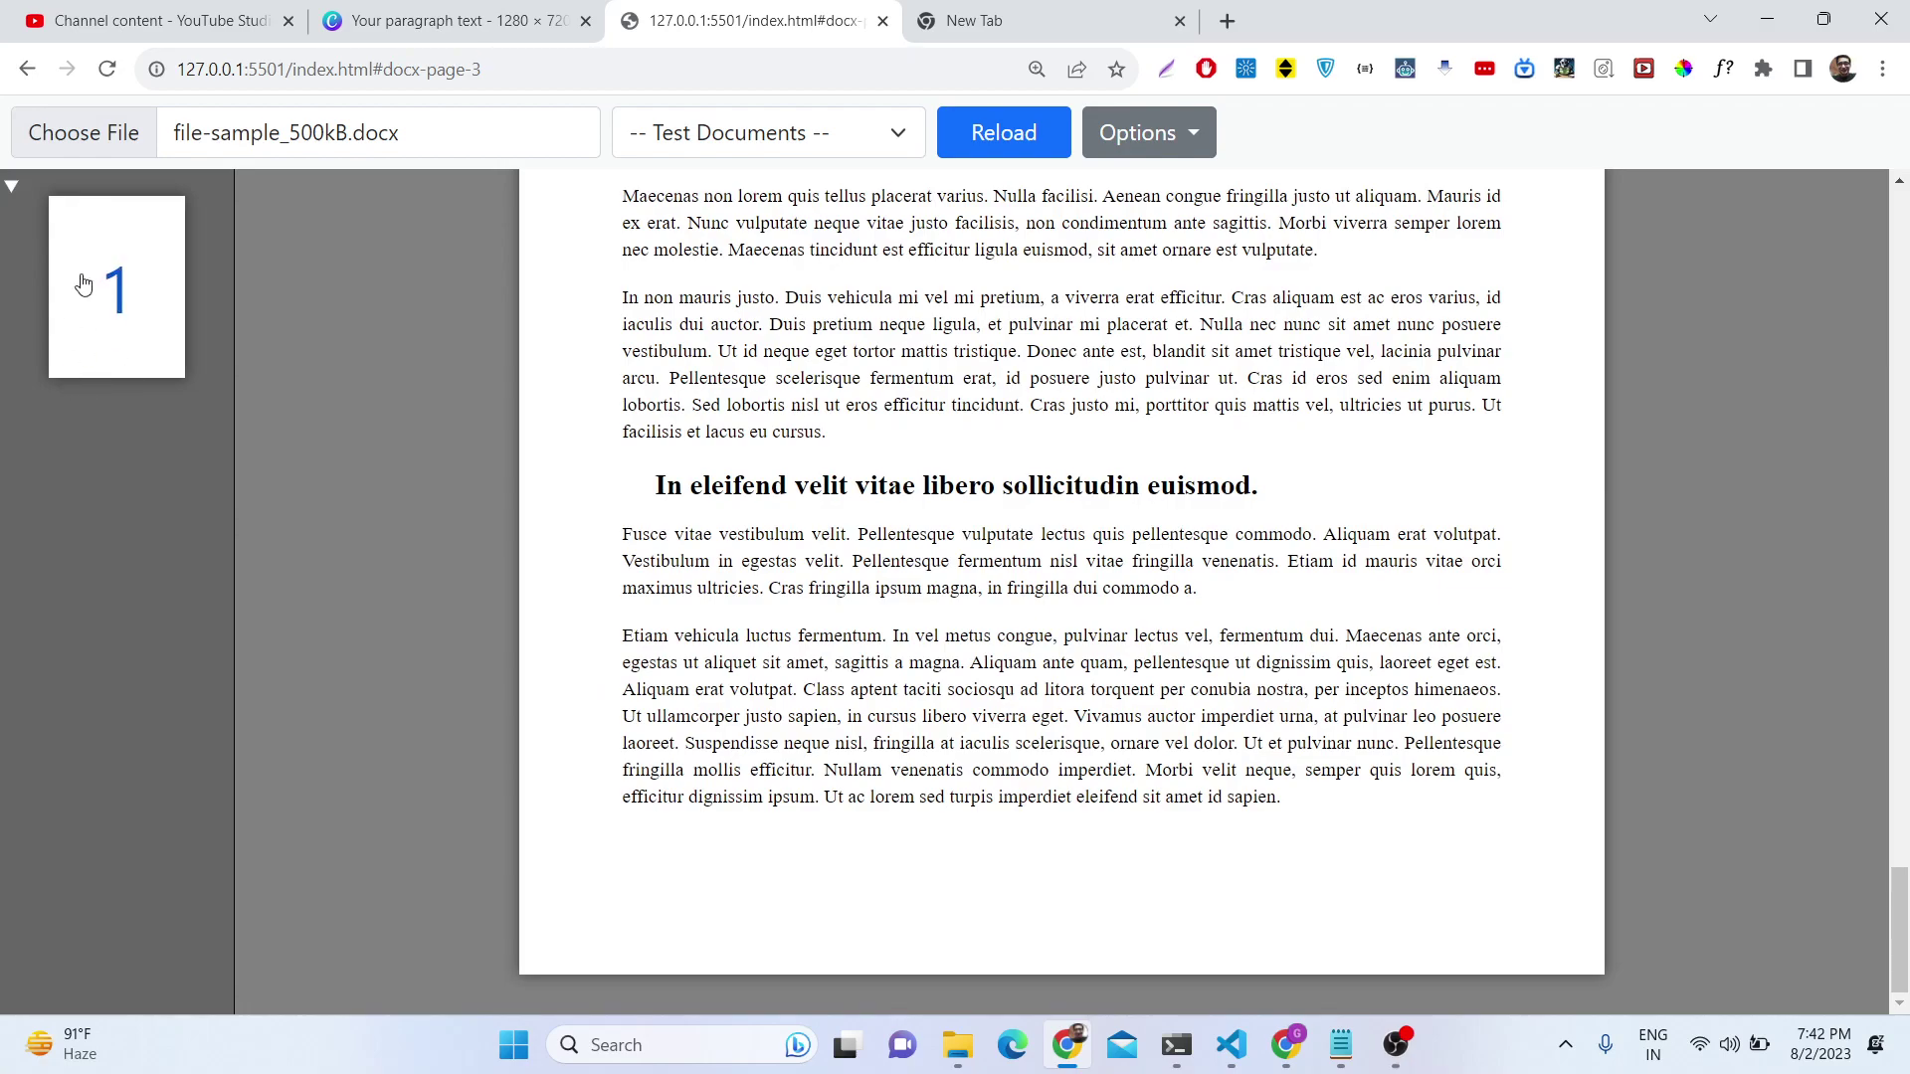
click(140, 320)
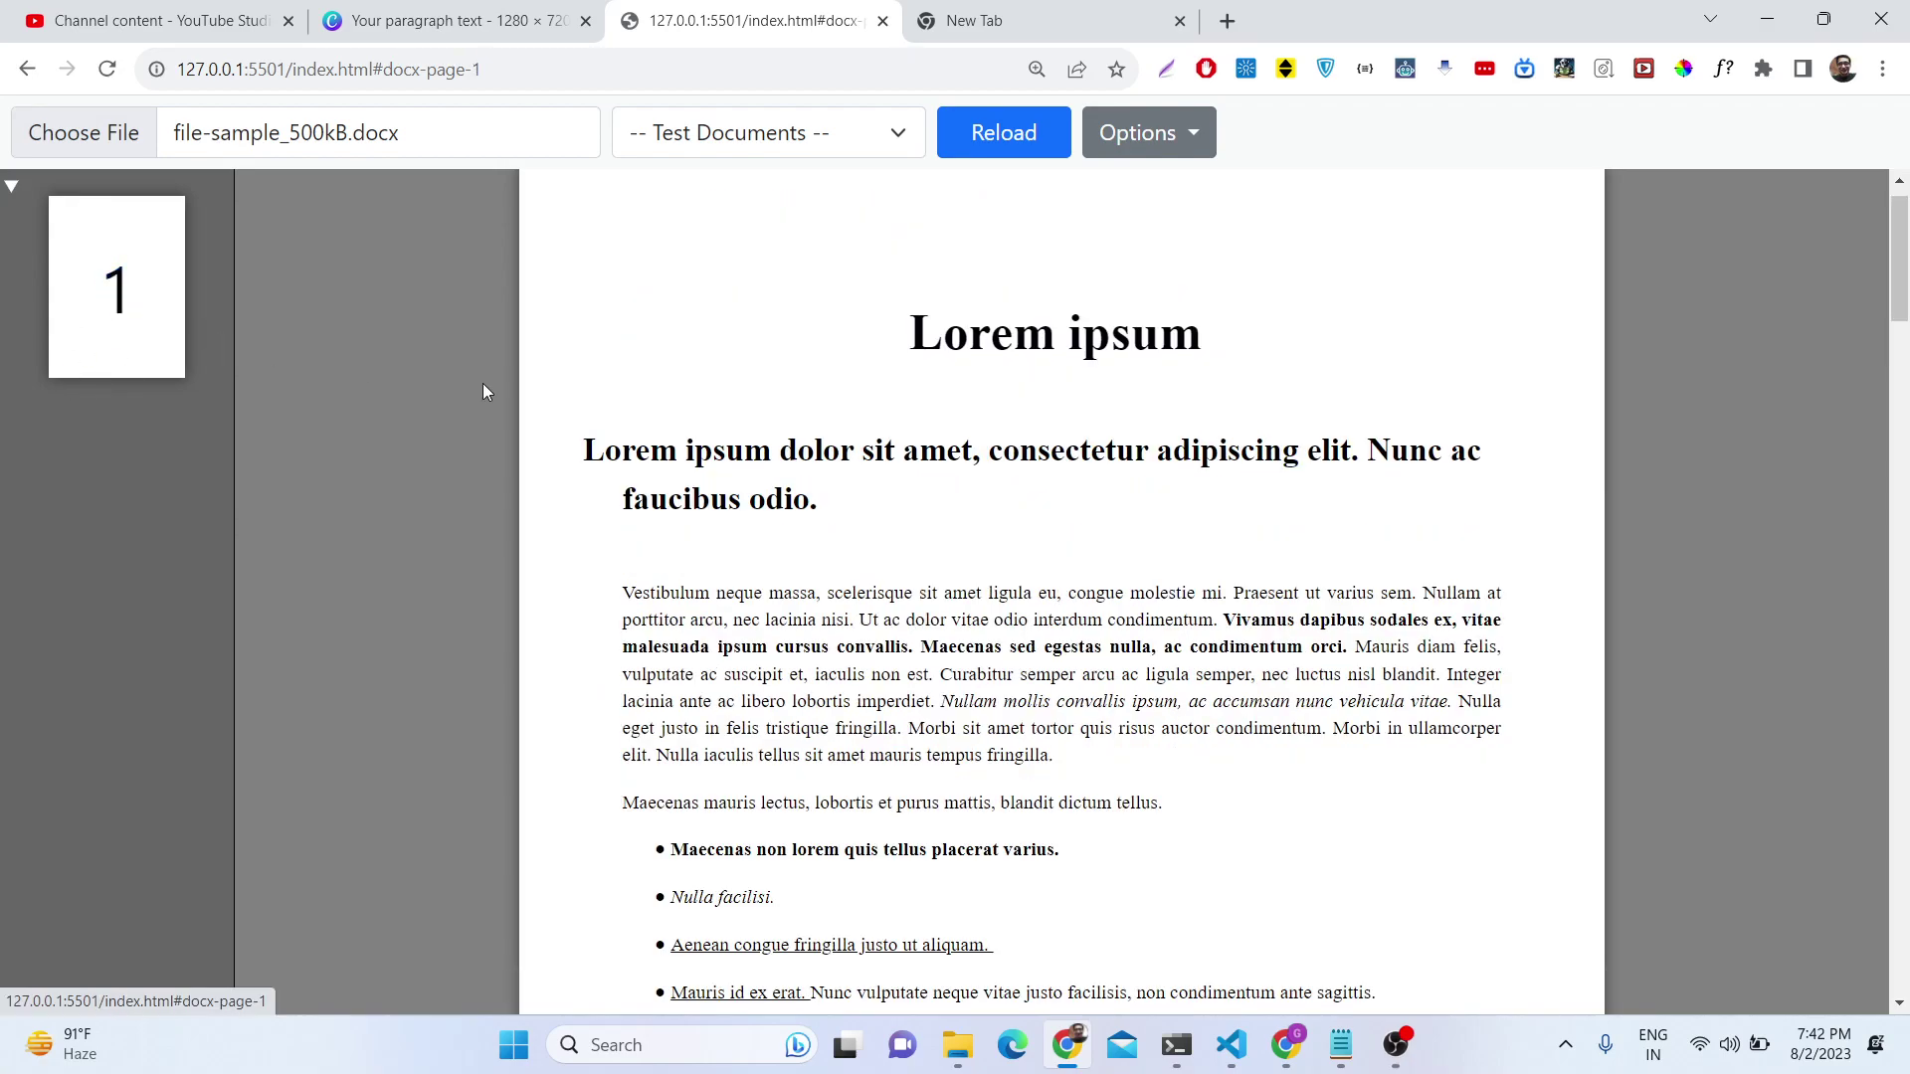
scroll(655, 429, down, 1)
scroll(655, 429, down, 15)
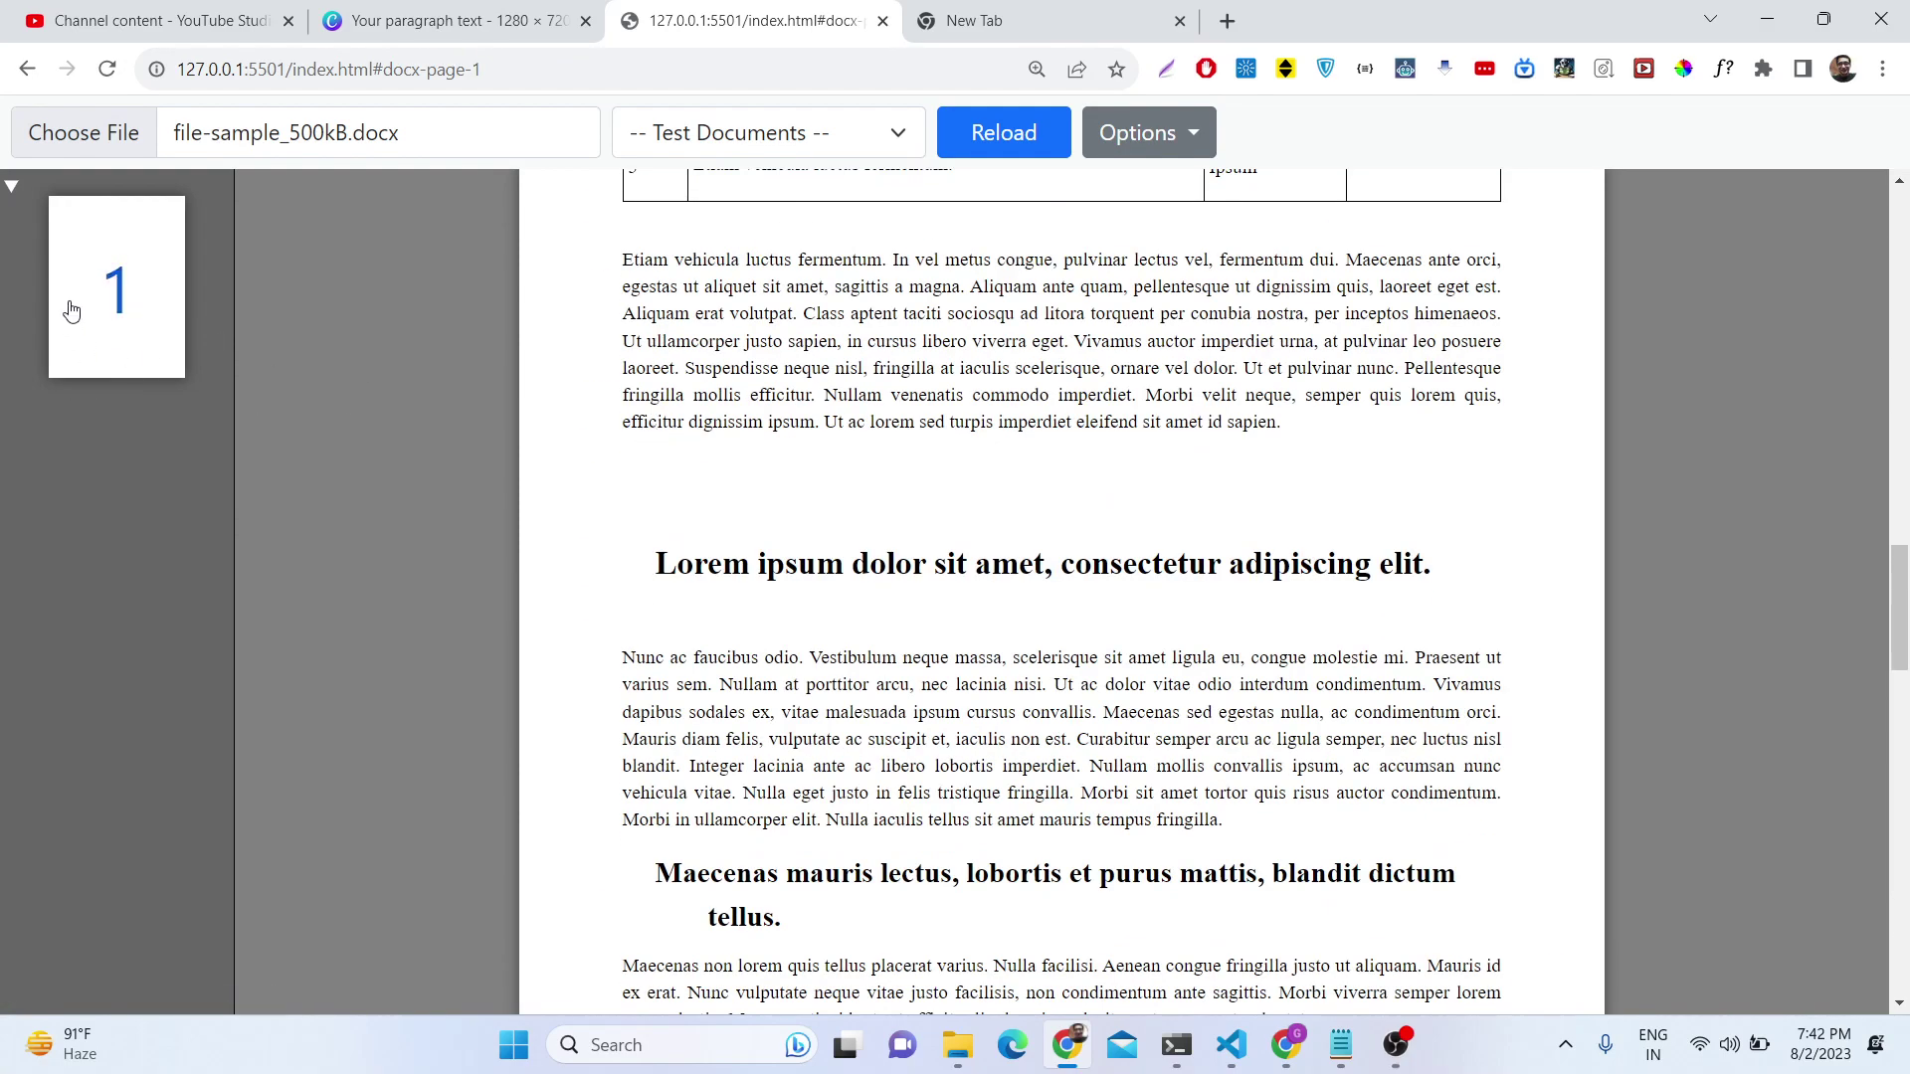
click(108, 289)
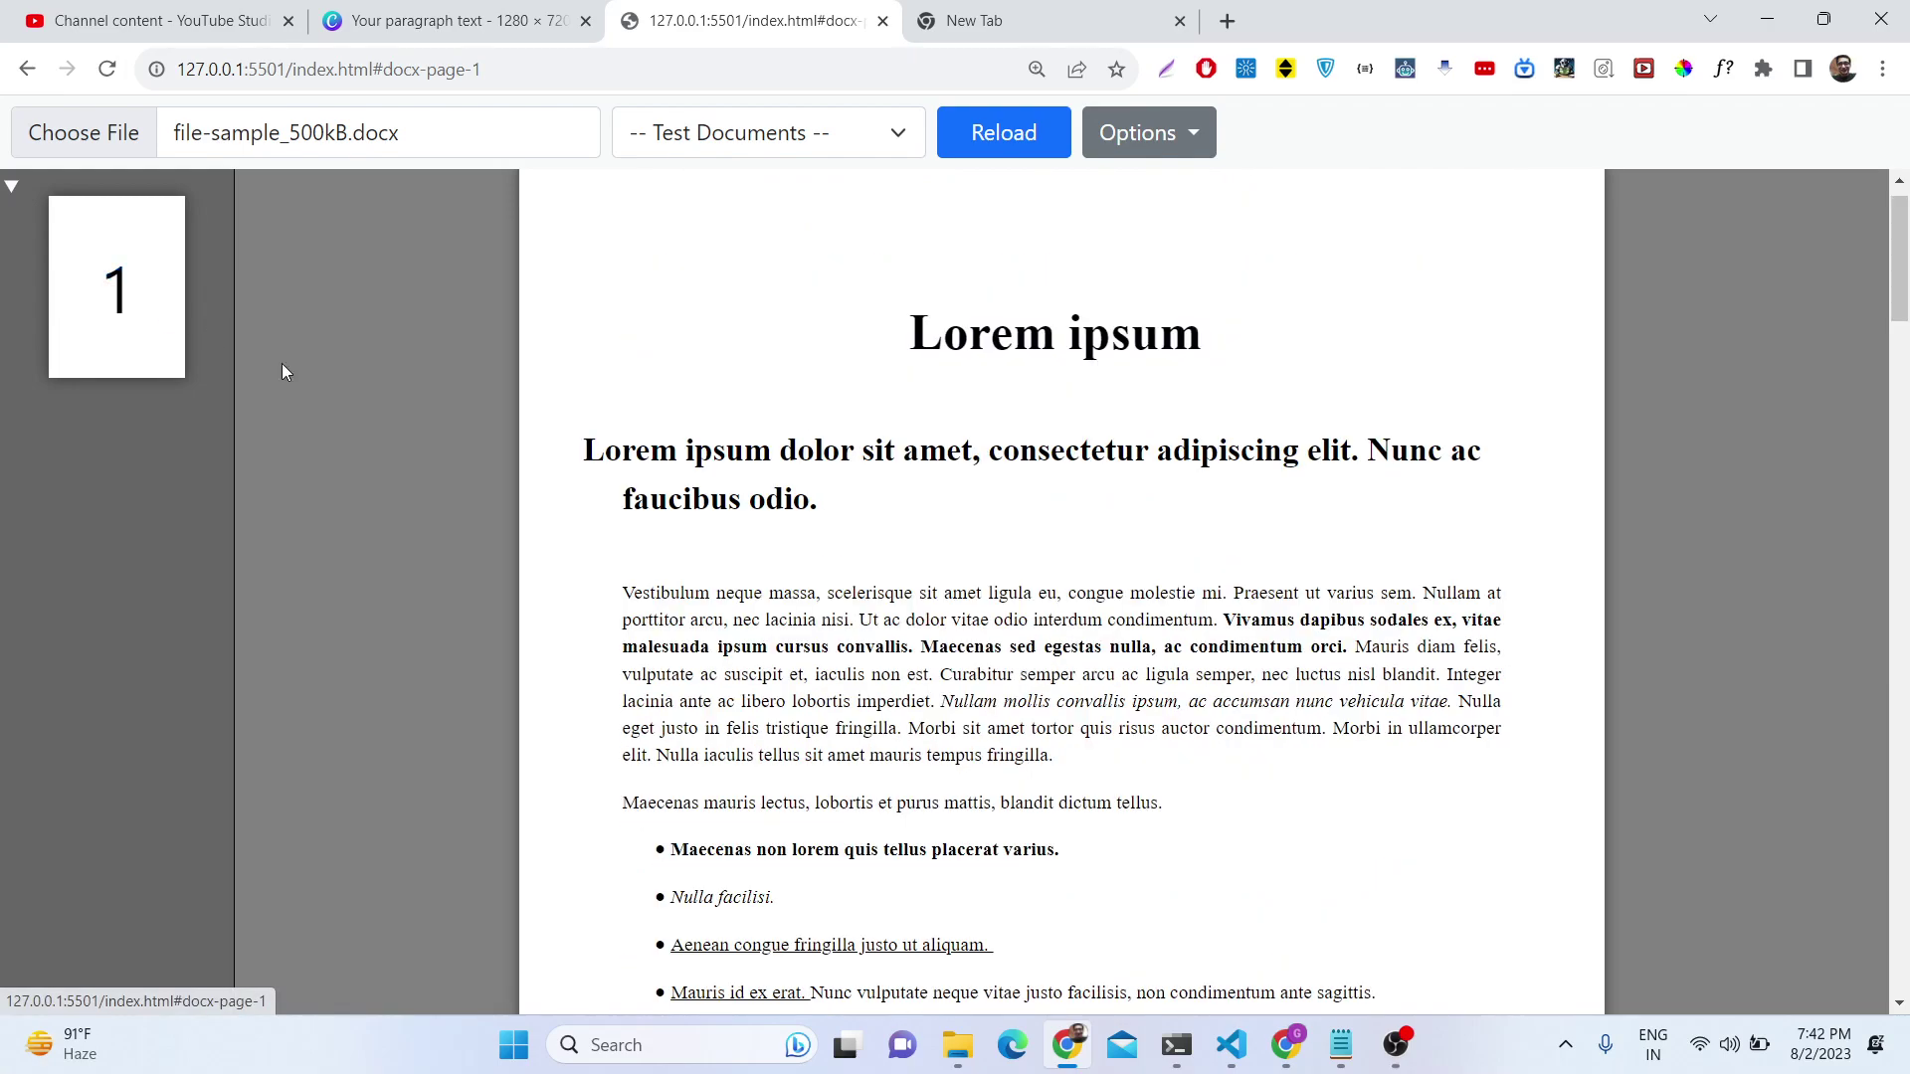
scroll(318, 384, down, 13)
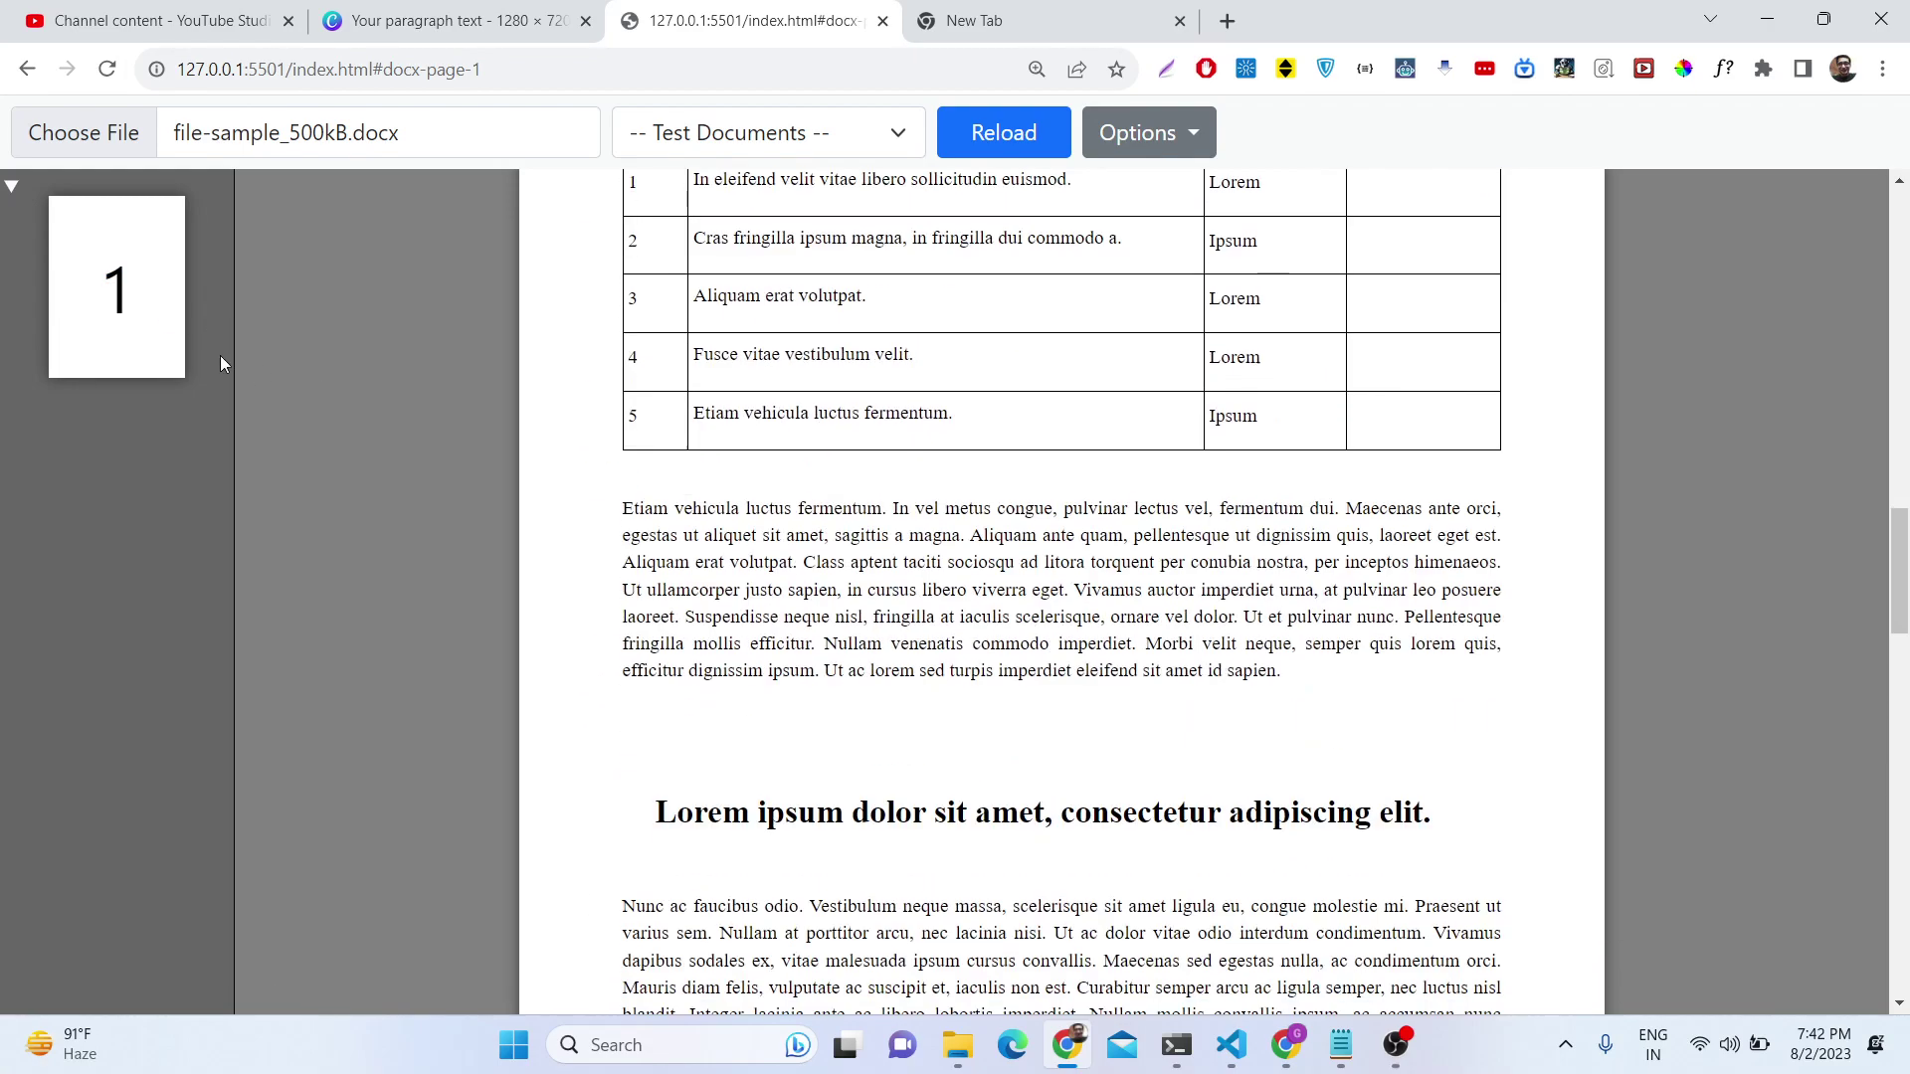
click(110, 134)
Load converted (3).docx from Downloads and show its first page
scroll(645, 425, down, 6)
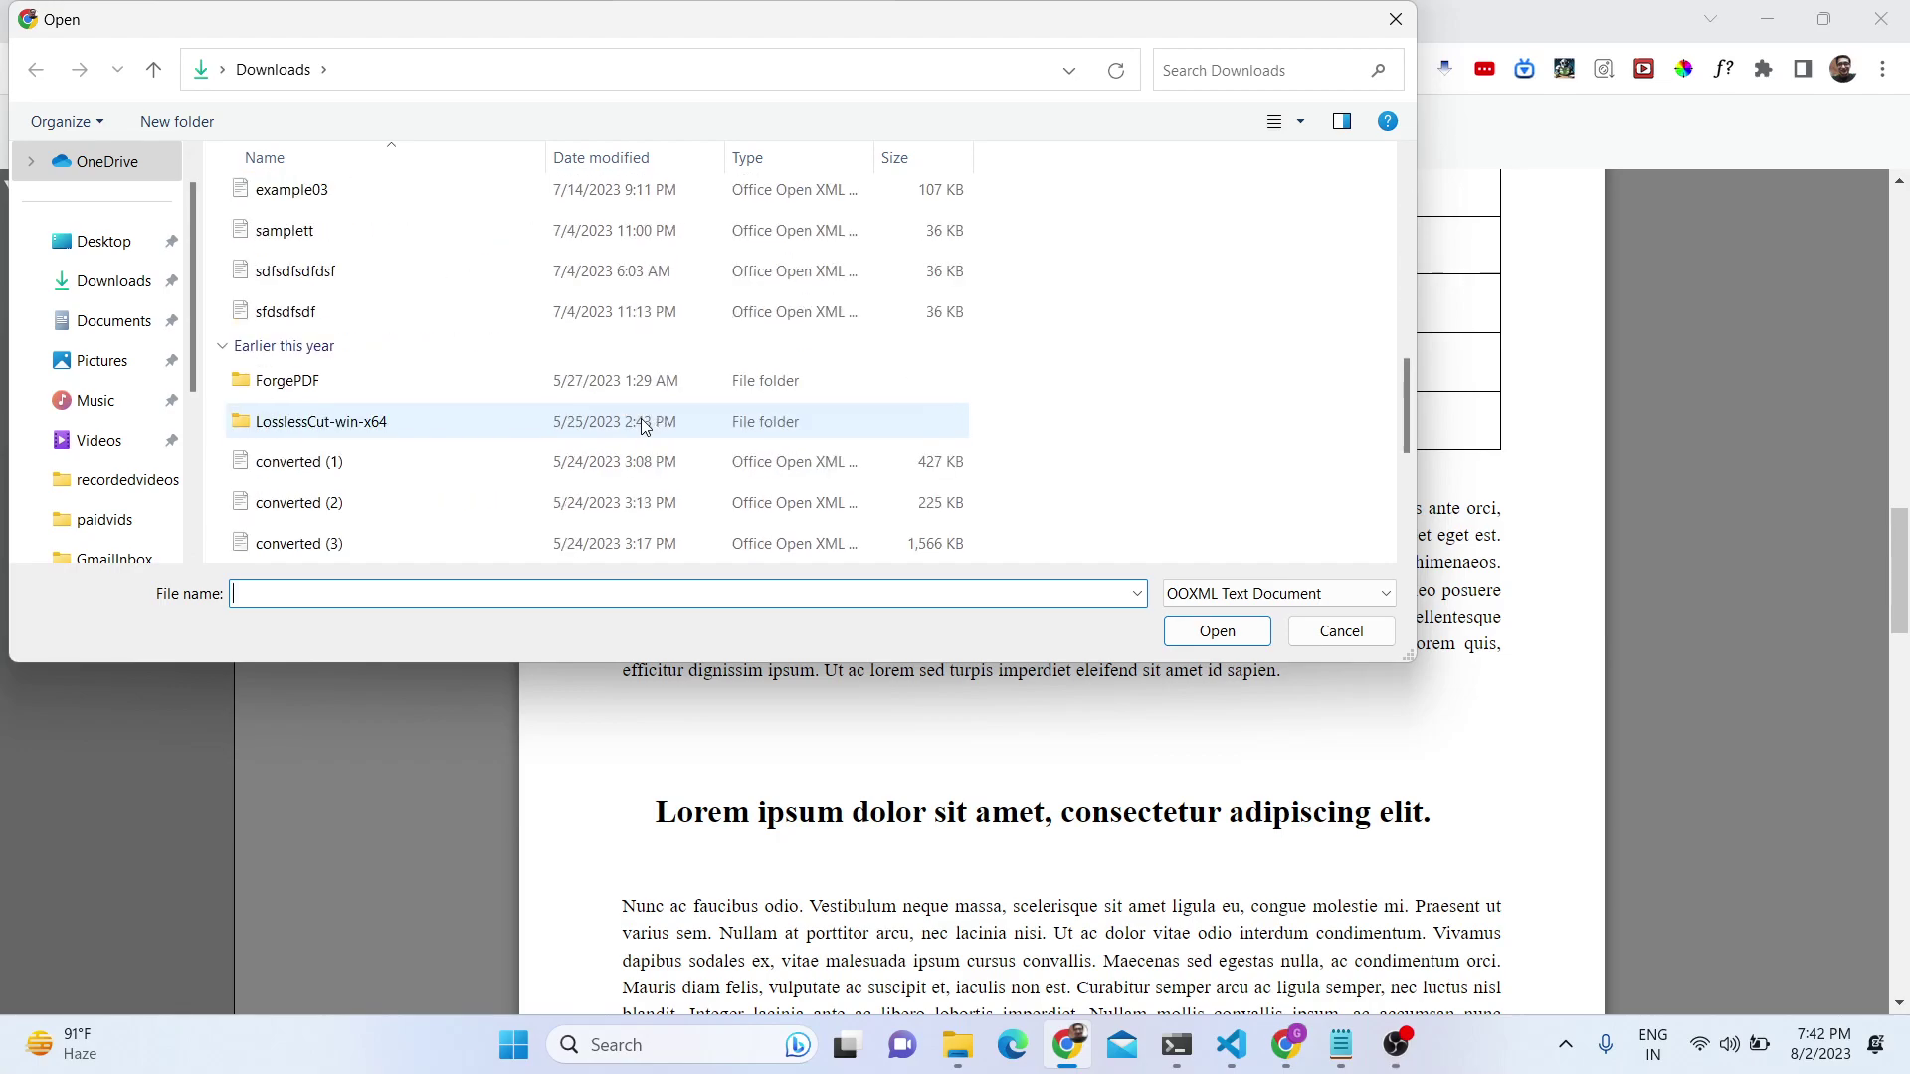
double_click(489, 541)
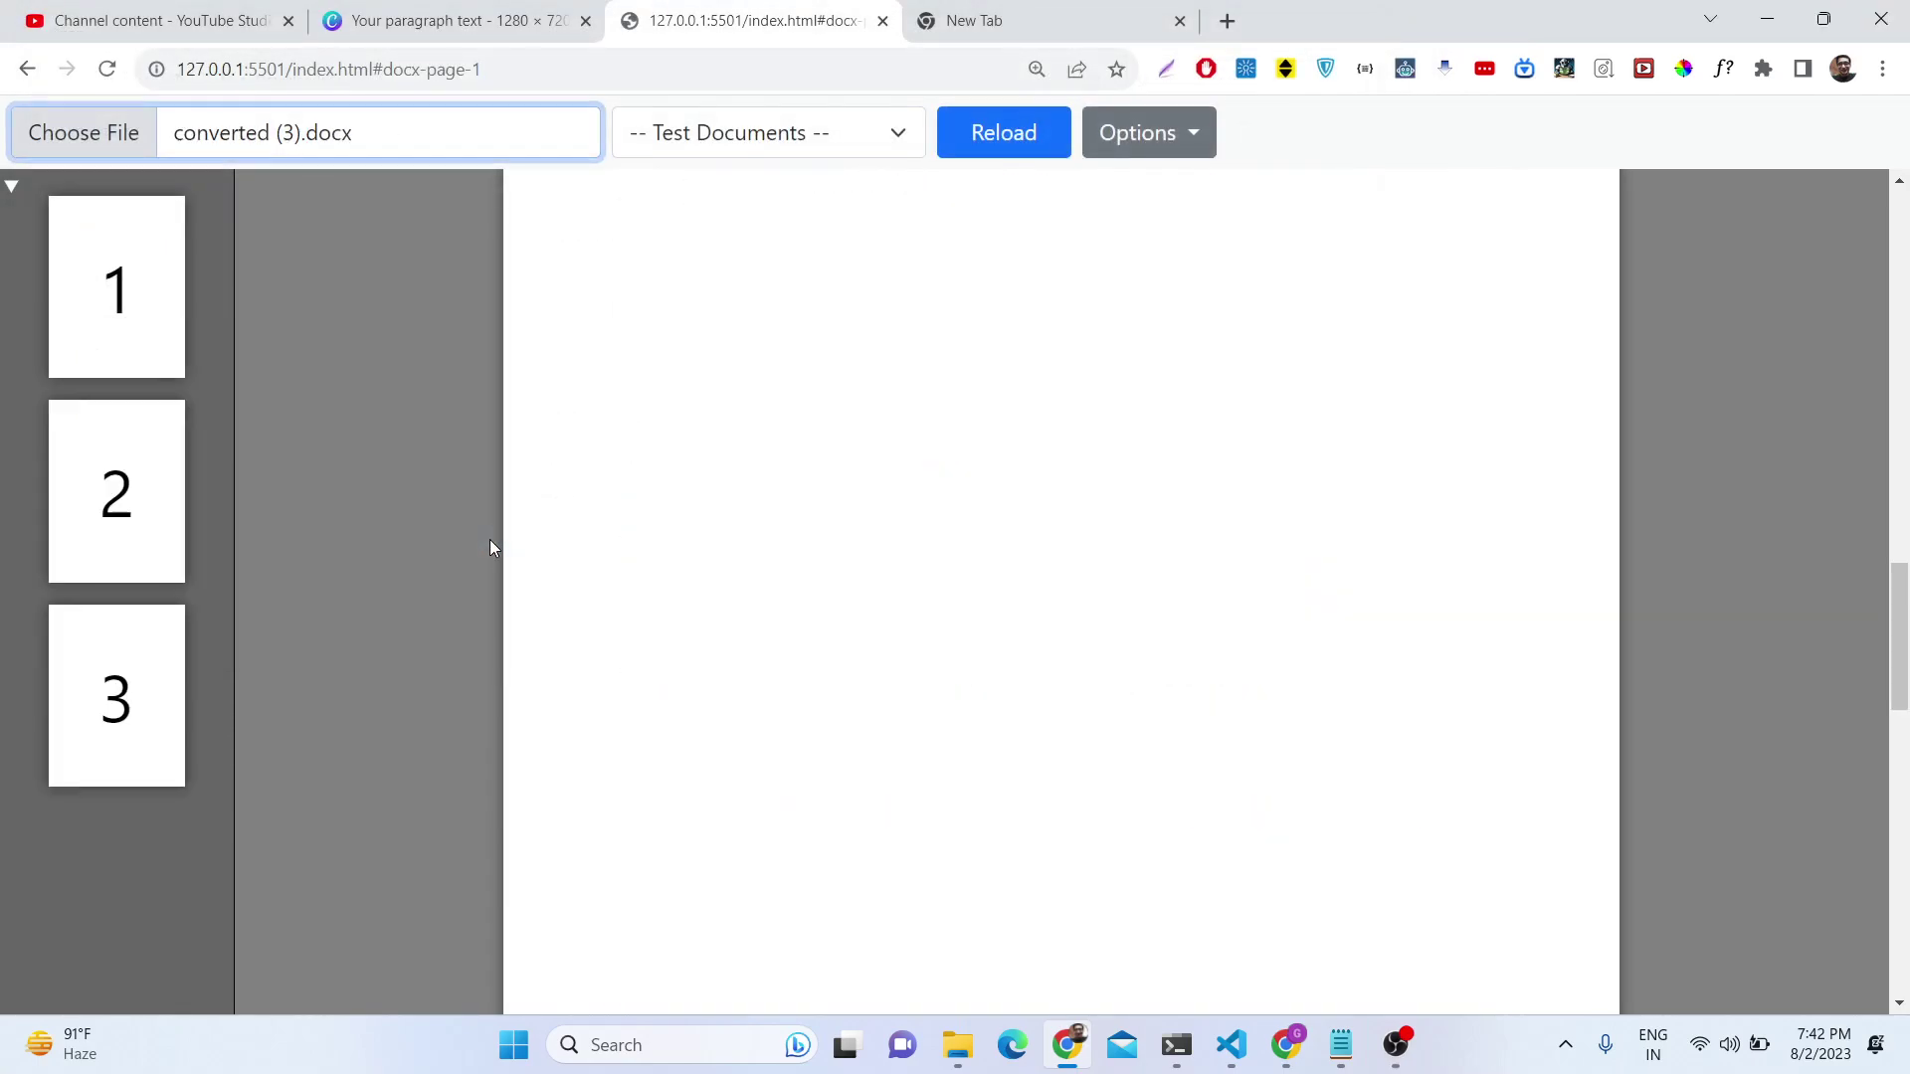
click(85, 290)
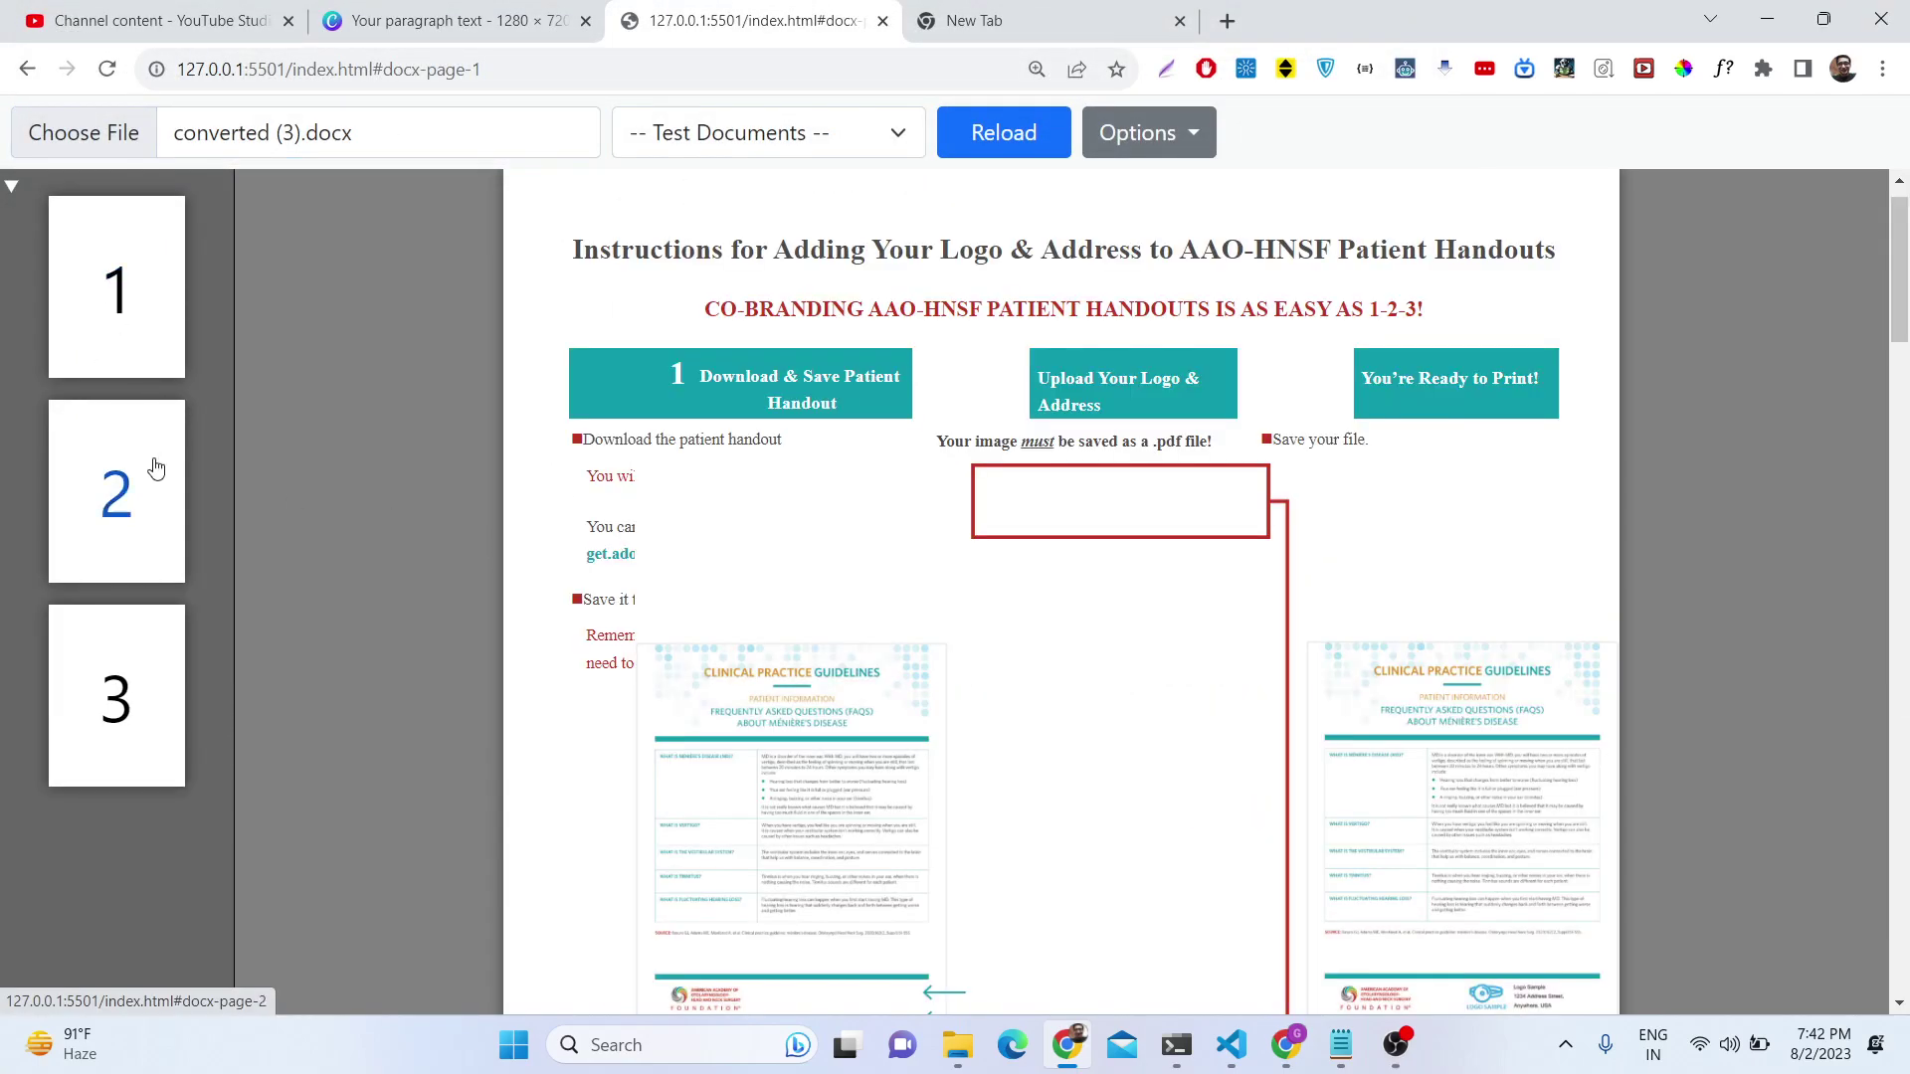
Step through pages 2 and 3, ending at the top of the Instructions page
click(138, 515)
click(110, 691)
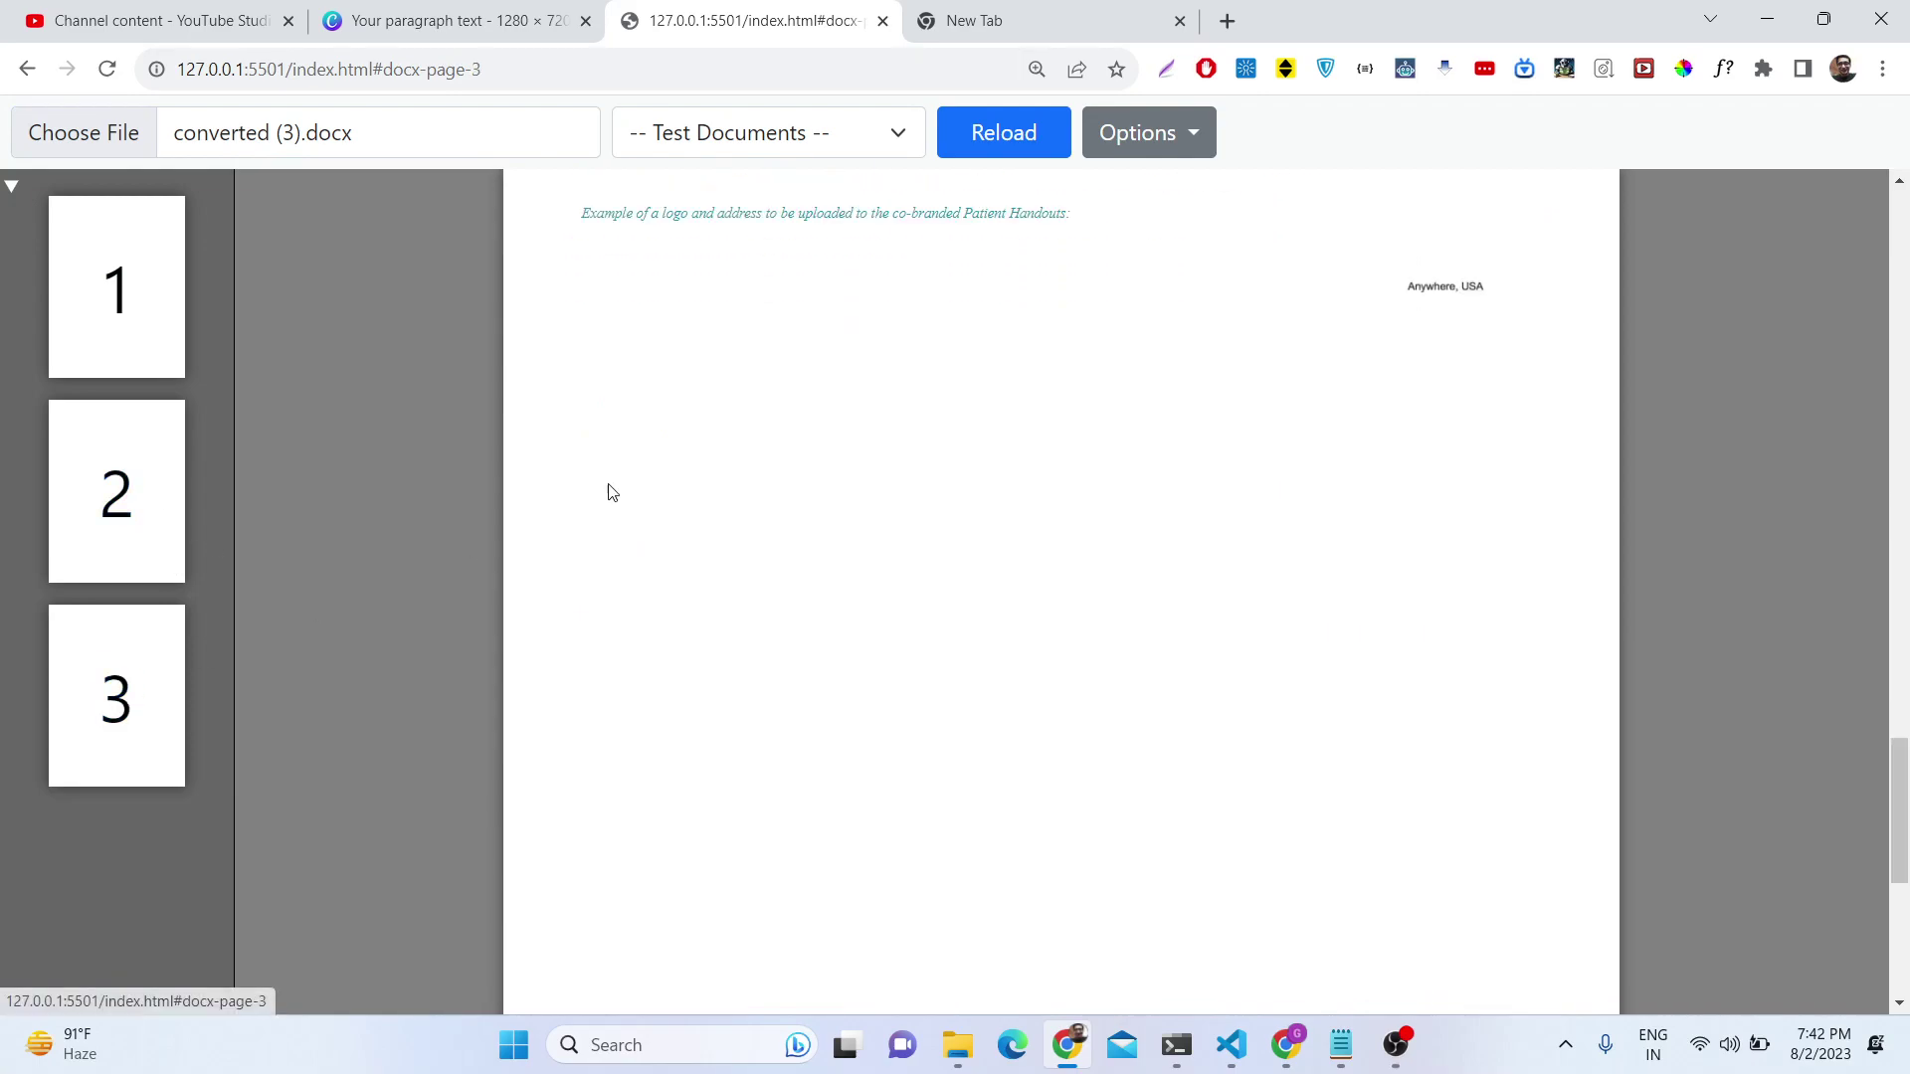
scroll(610, 490, up, 7)
scroll(610, 491, up, 10)
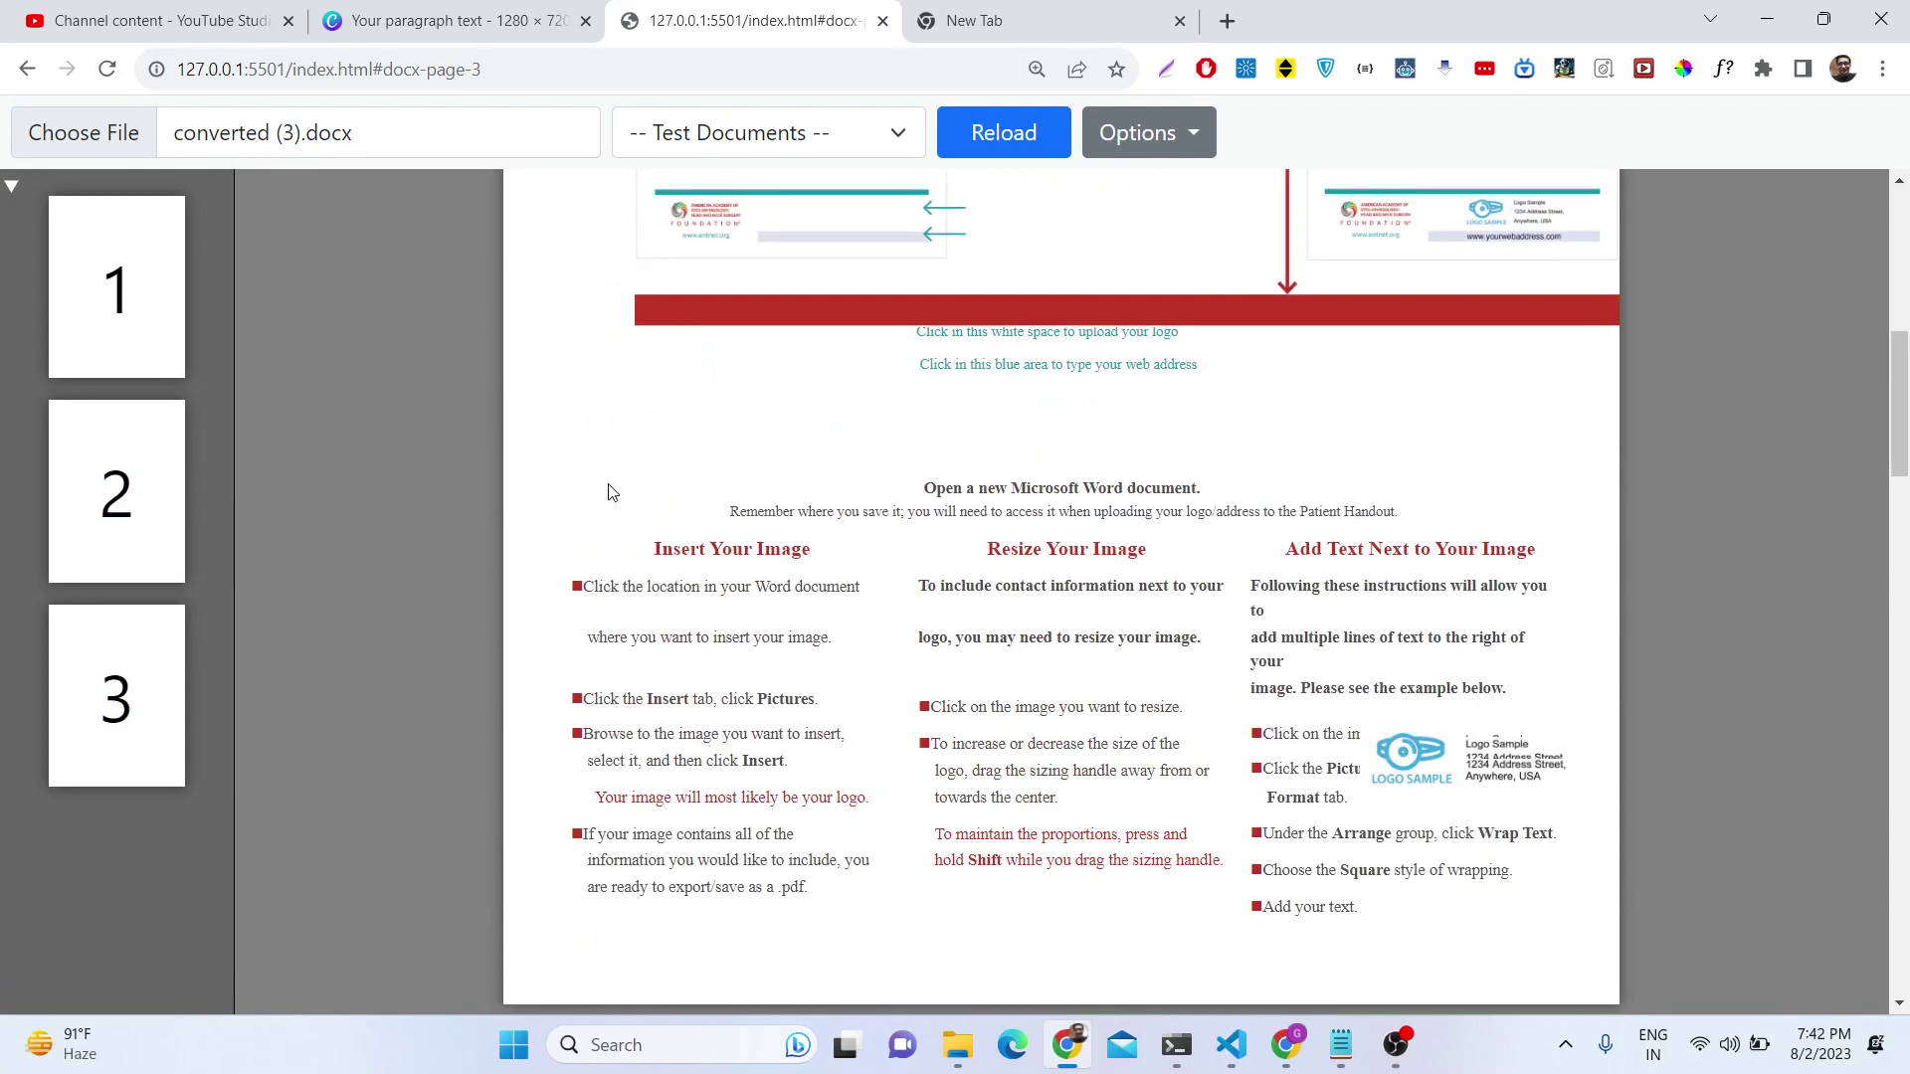
scroll(610, 490, down, 10)
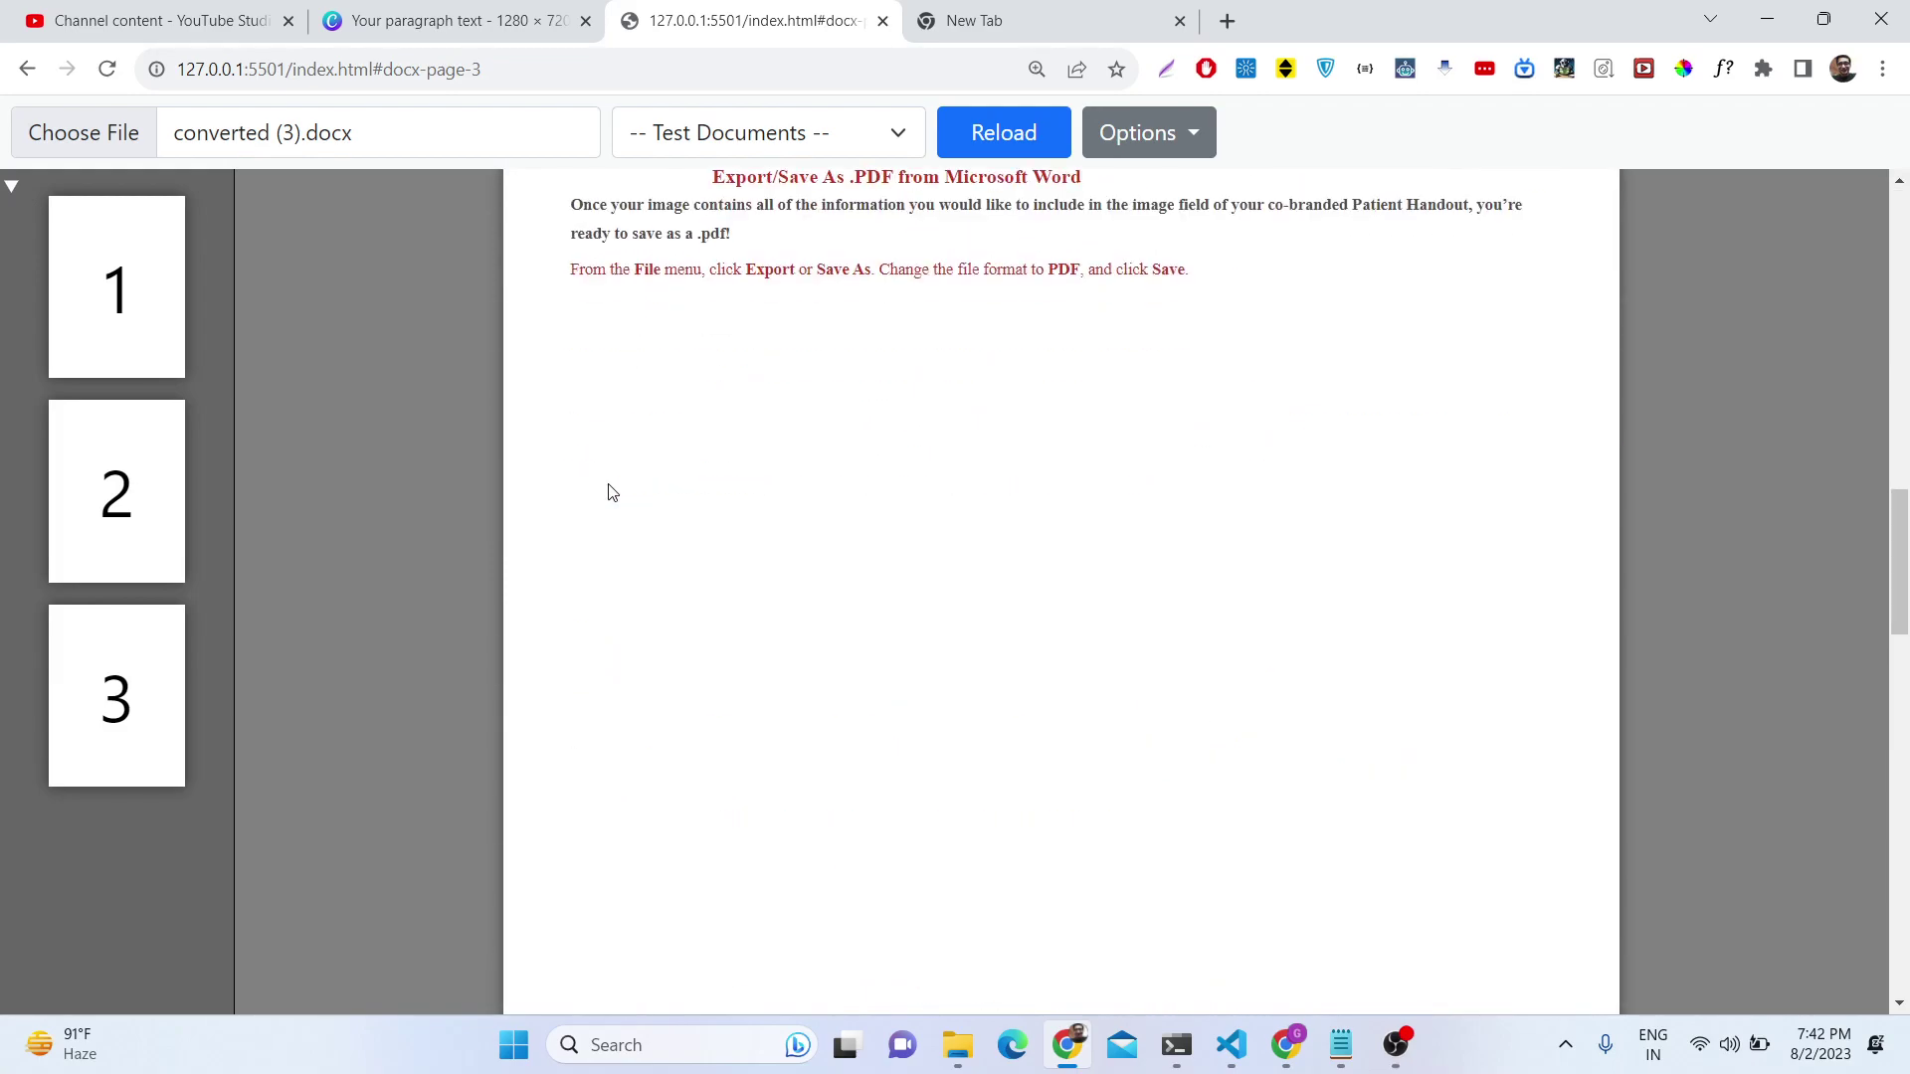
scroll(612, 492, up, 10)
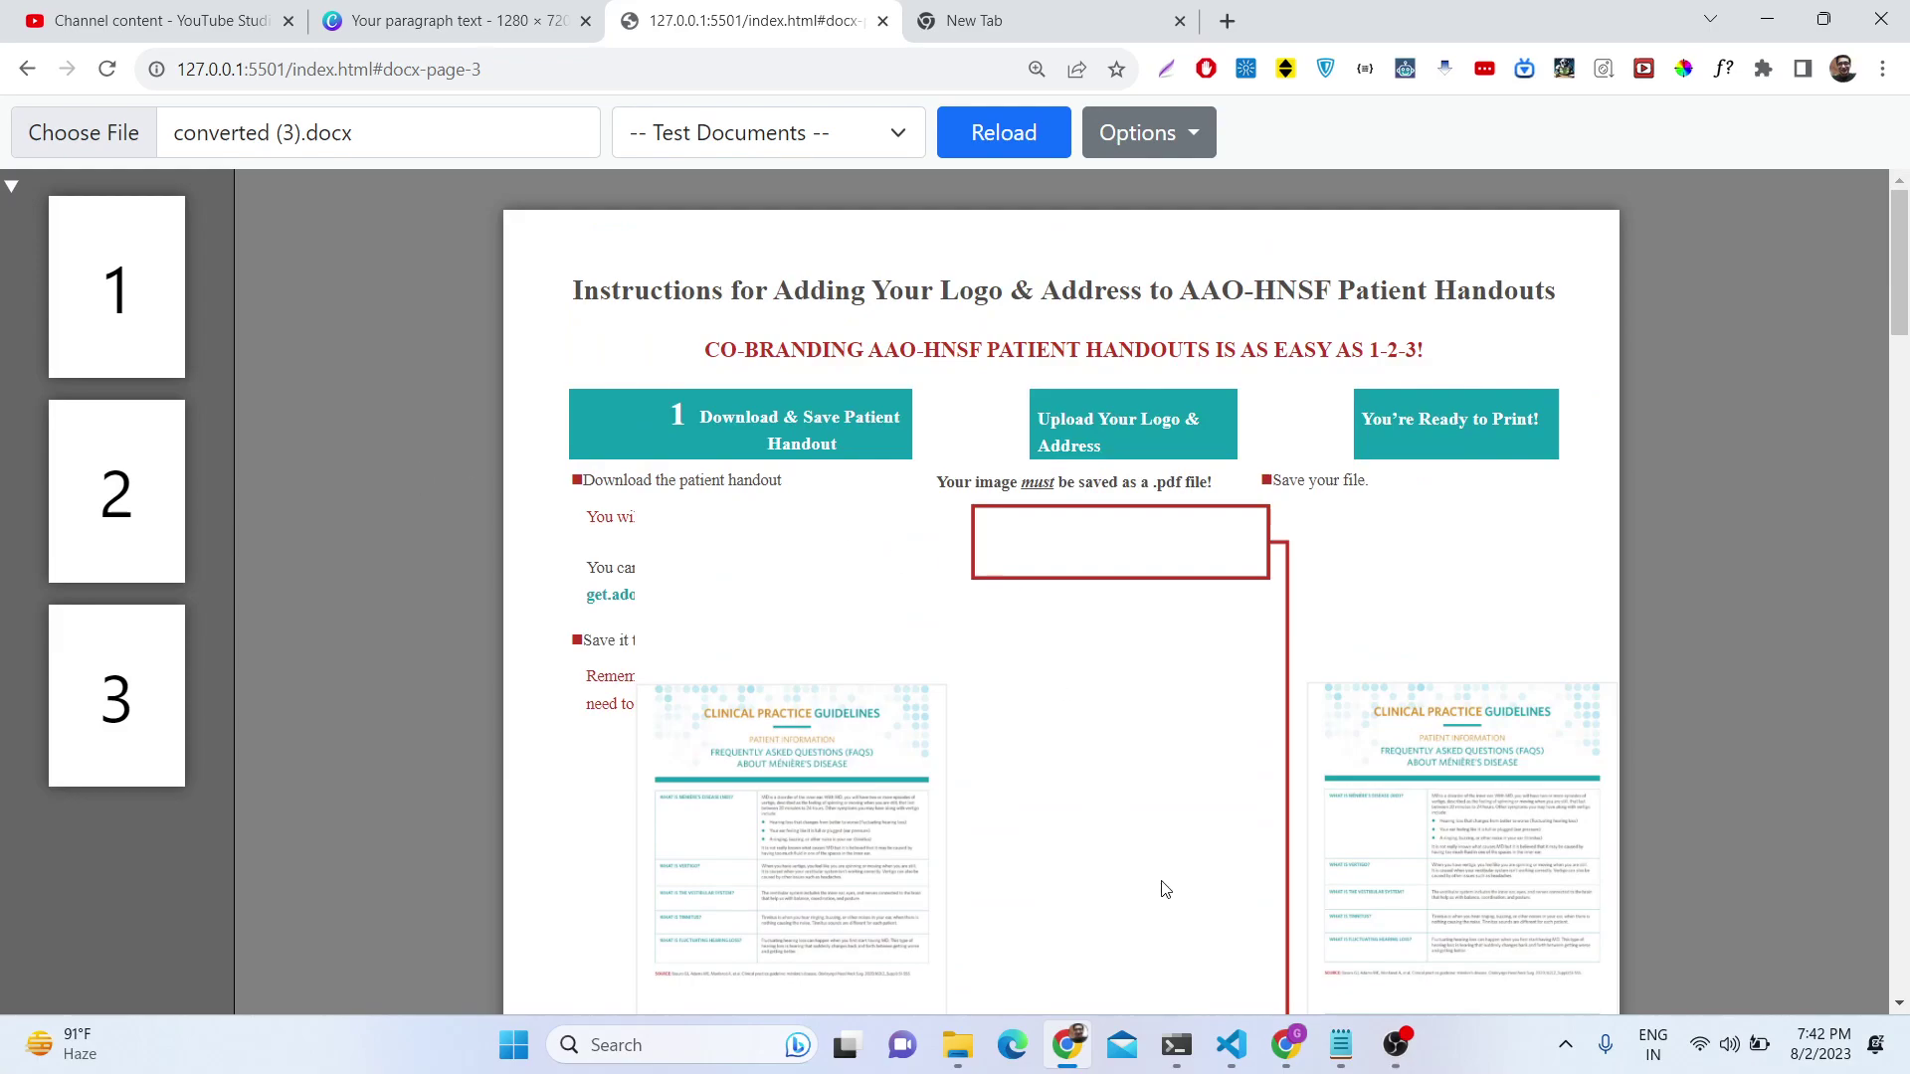
Bring the VS Code project window forward and scroll through the viewer's source
mouse_move(1230, 1044)
click(1771, 935)
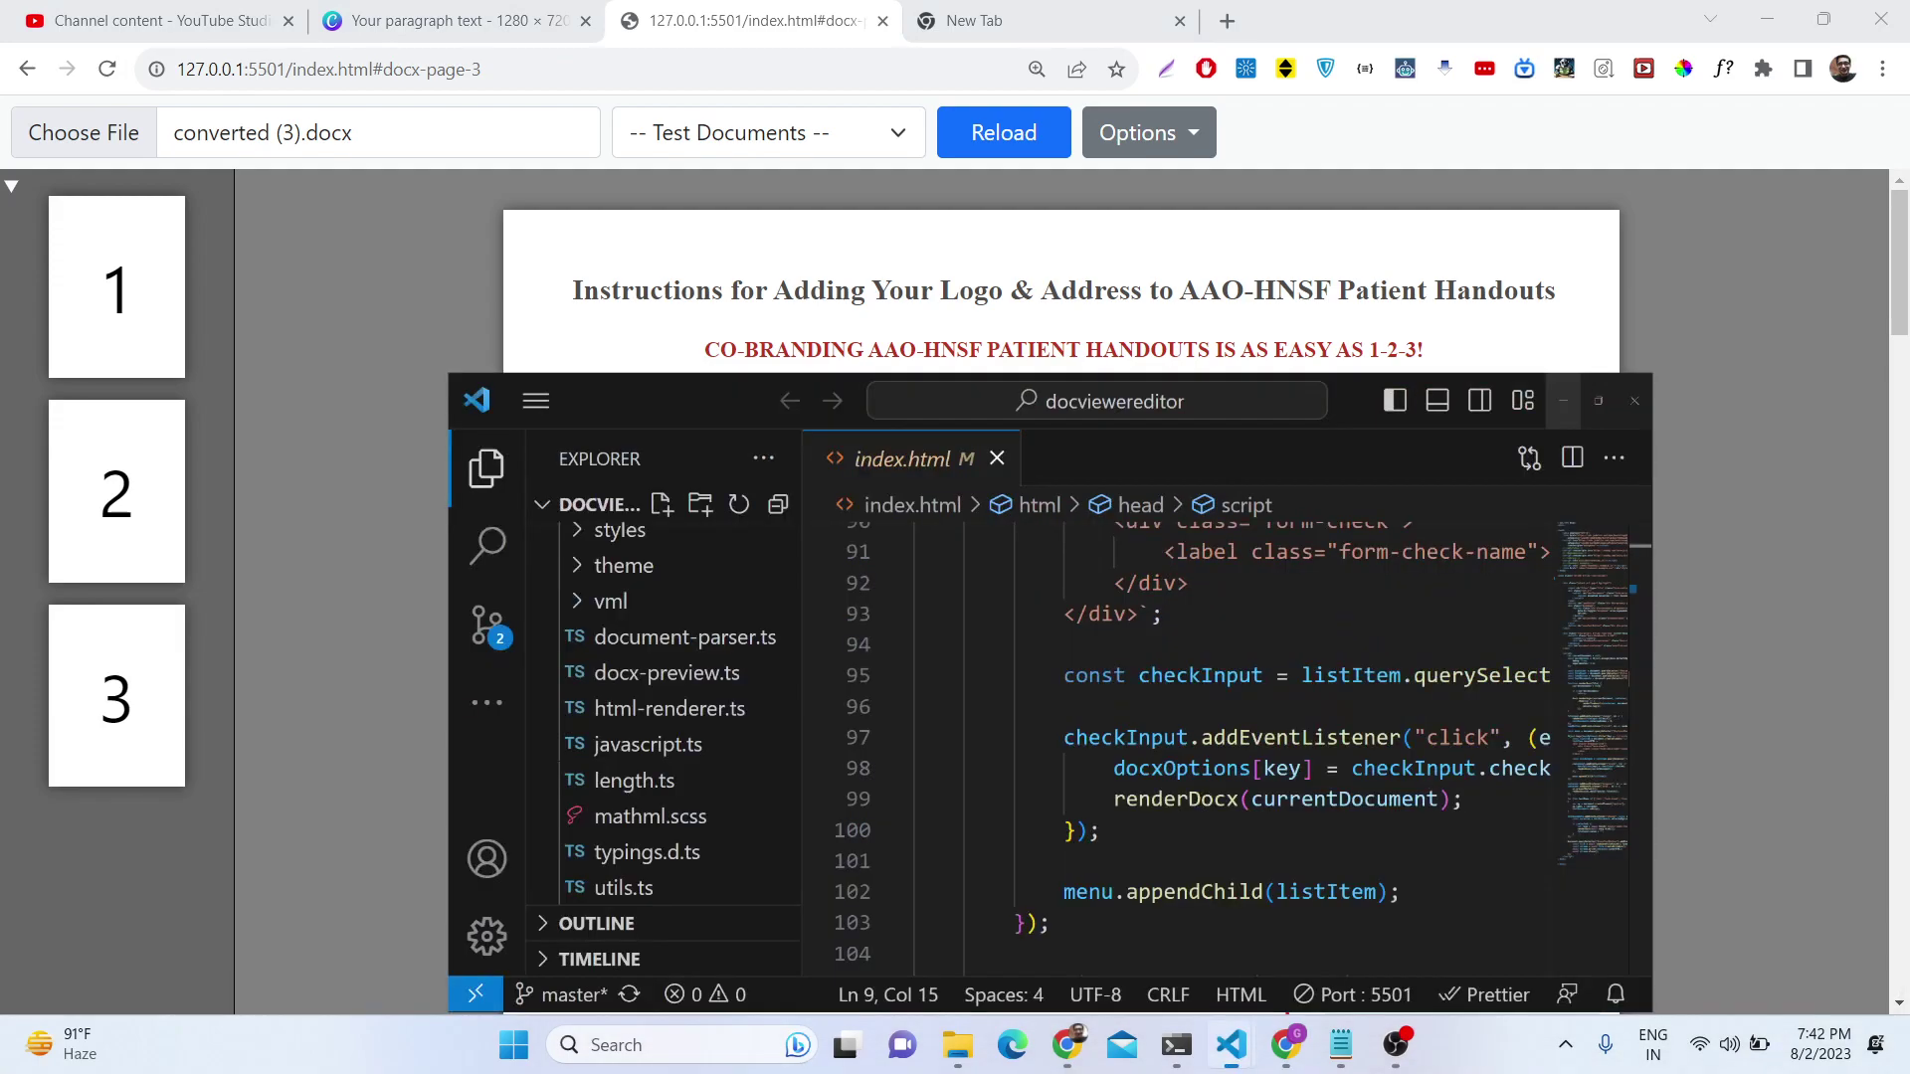
scroll(320, 534, up, 5)
scroll(323, 532, down, 3)
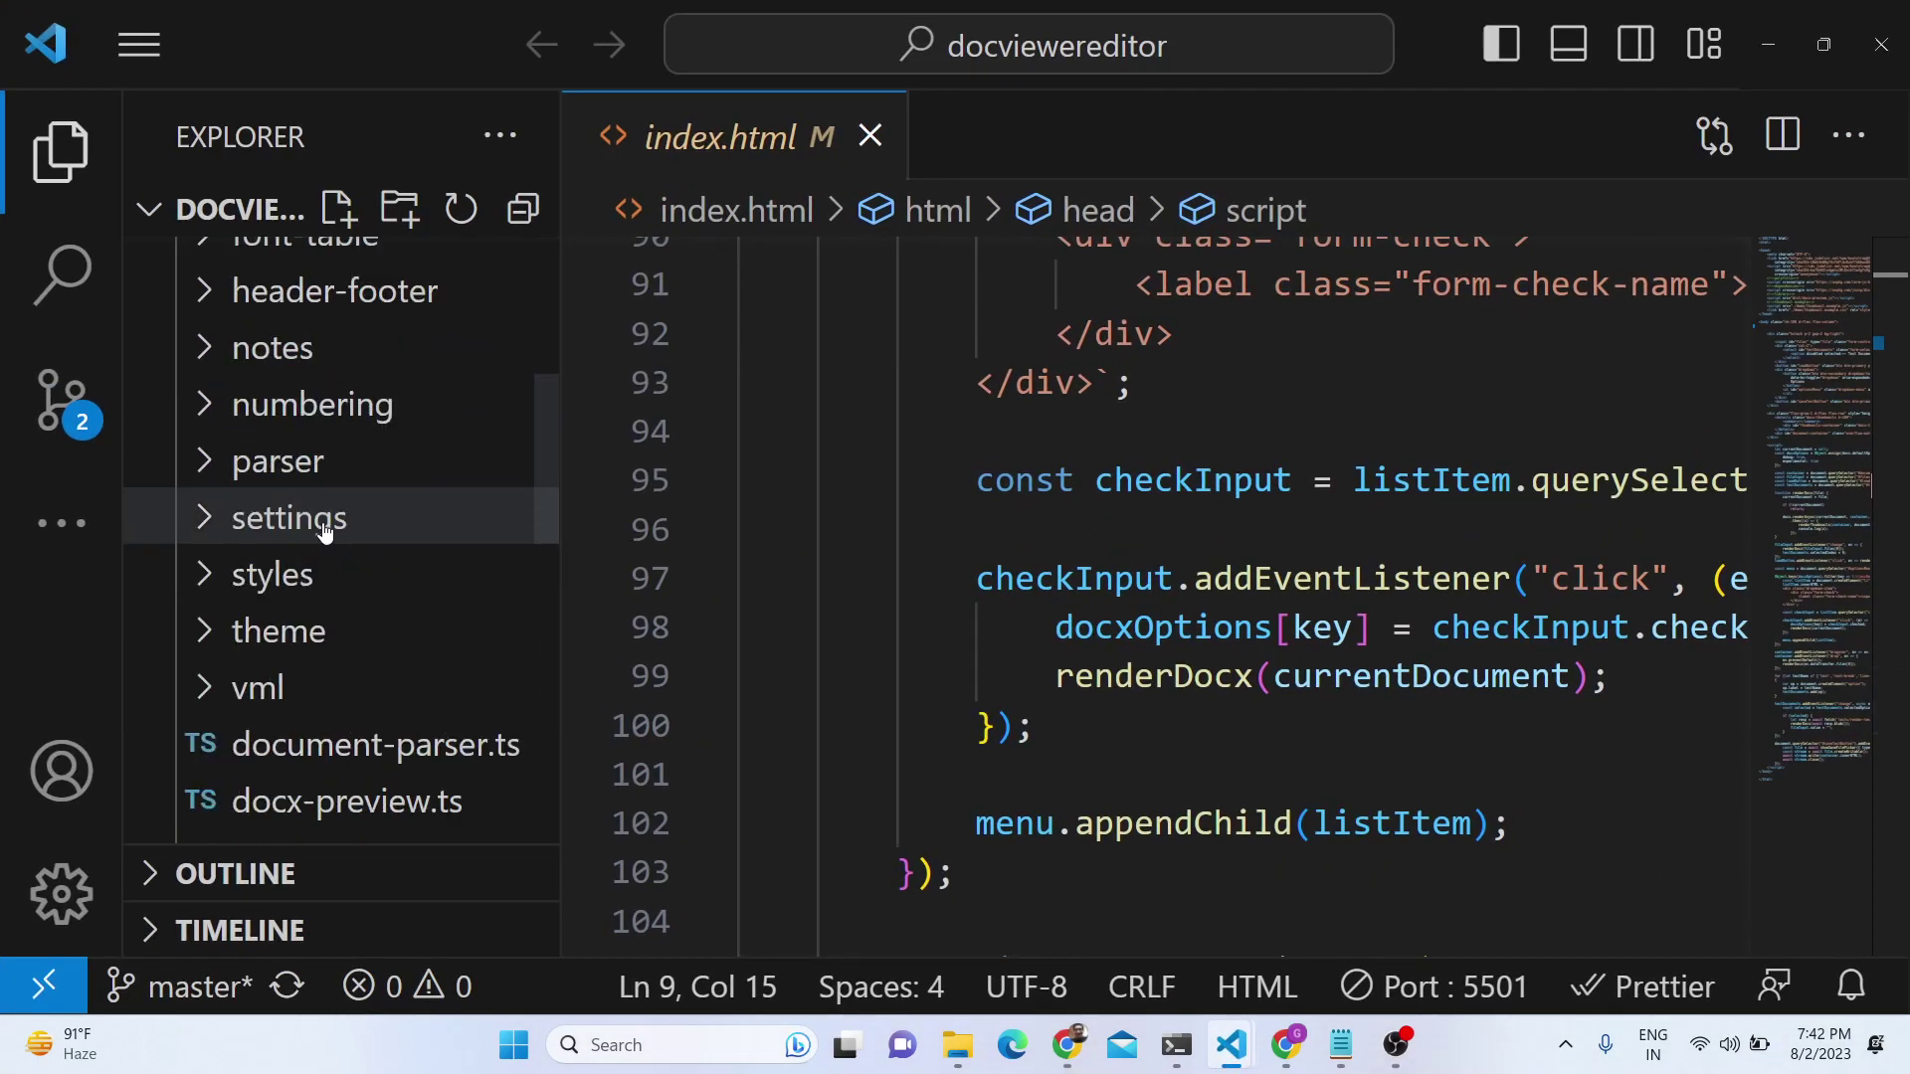
scroll(319, 524, down, 2)
scroll(338, 532, up, 5)
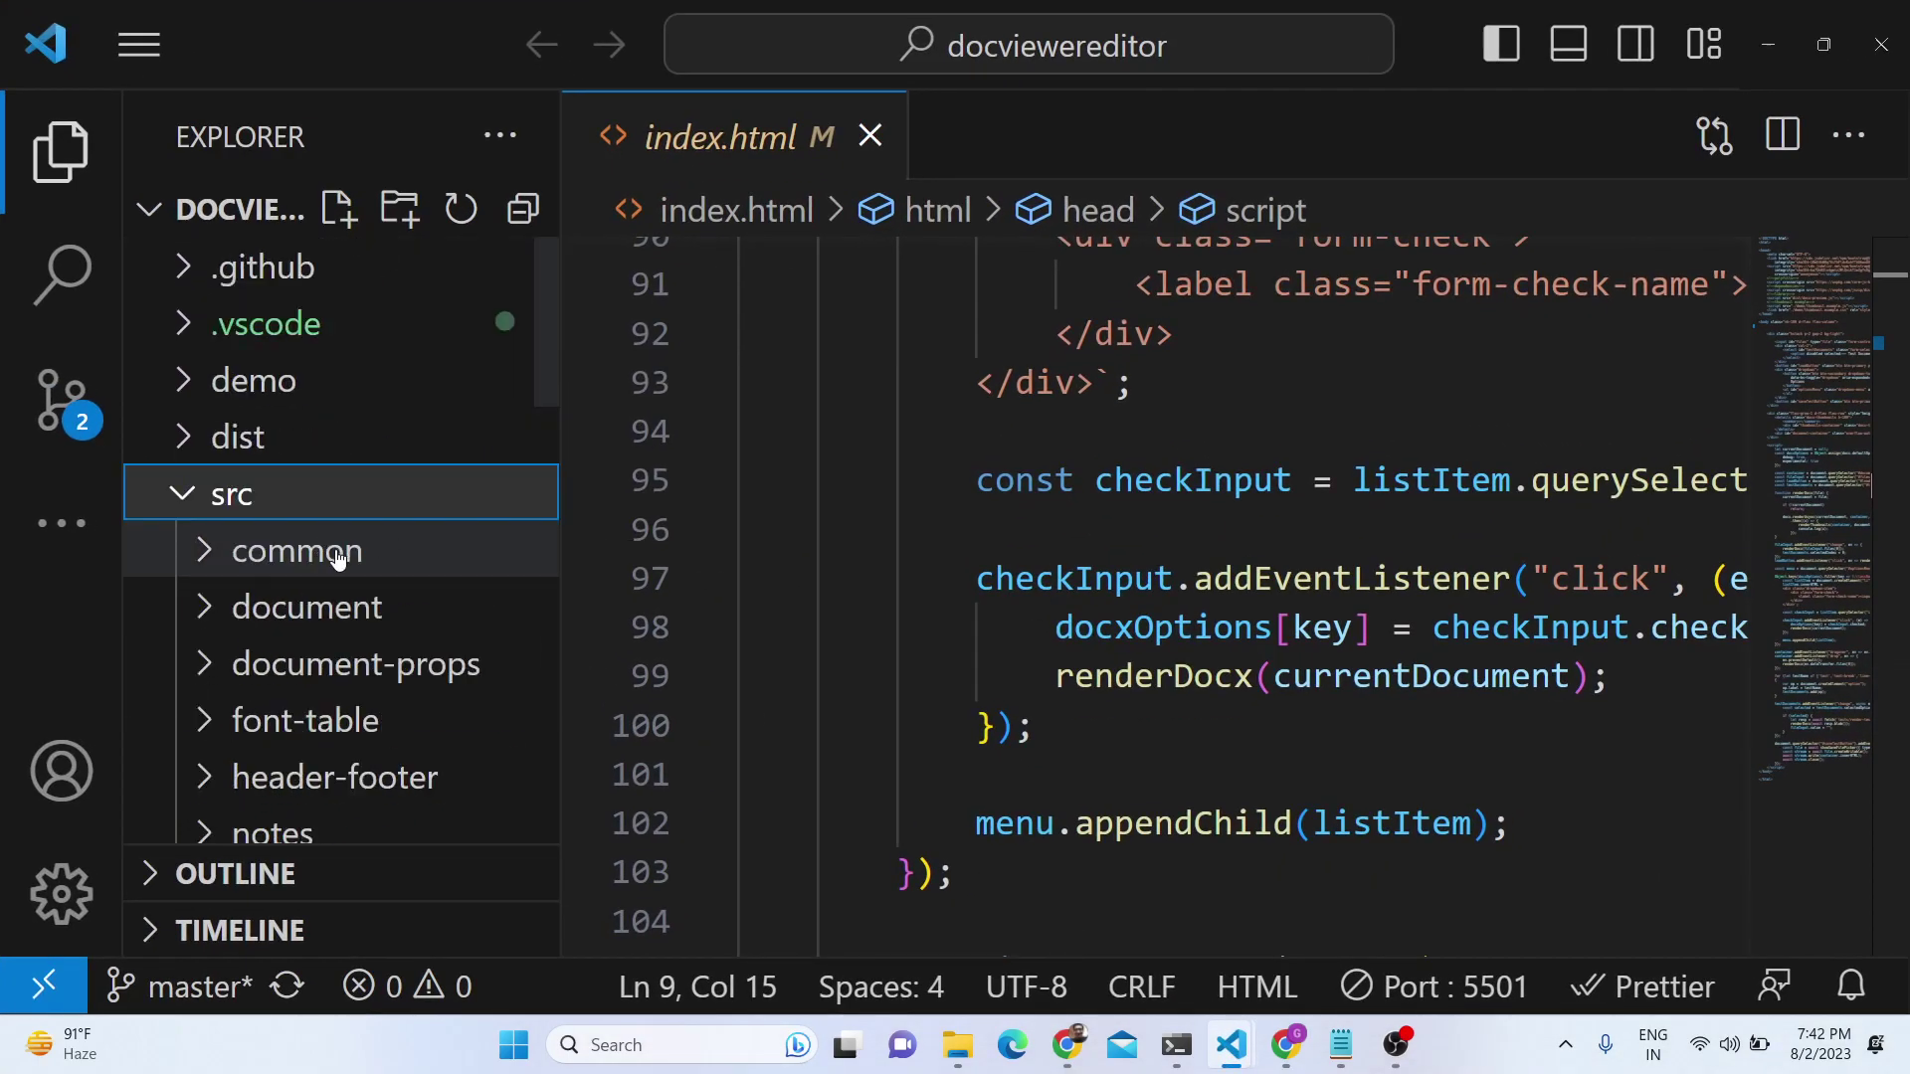
scroll(332, 565, down, 6)
scroll(341, 563, up, 6)
Collapse the src folder and open index.html in the editor
click(329, 494)
scroll(343, 617, down, 3)
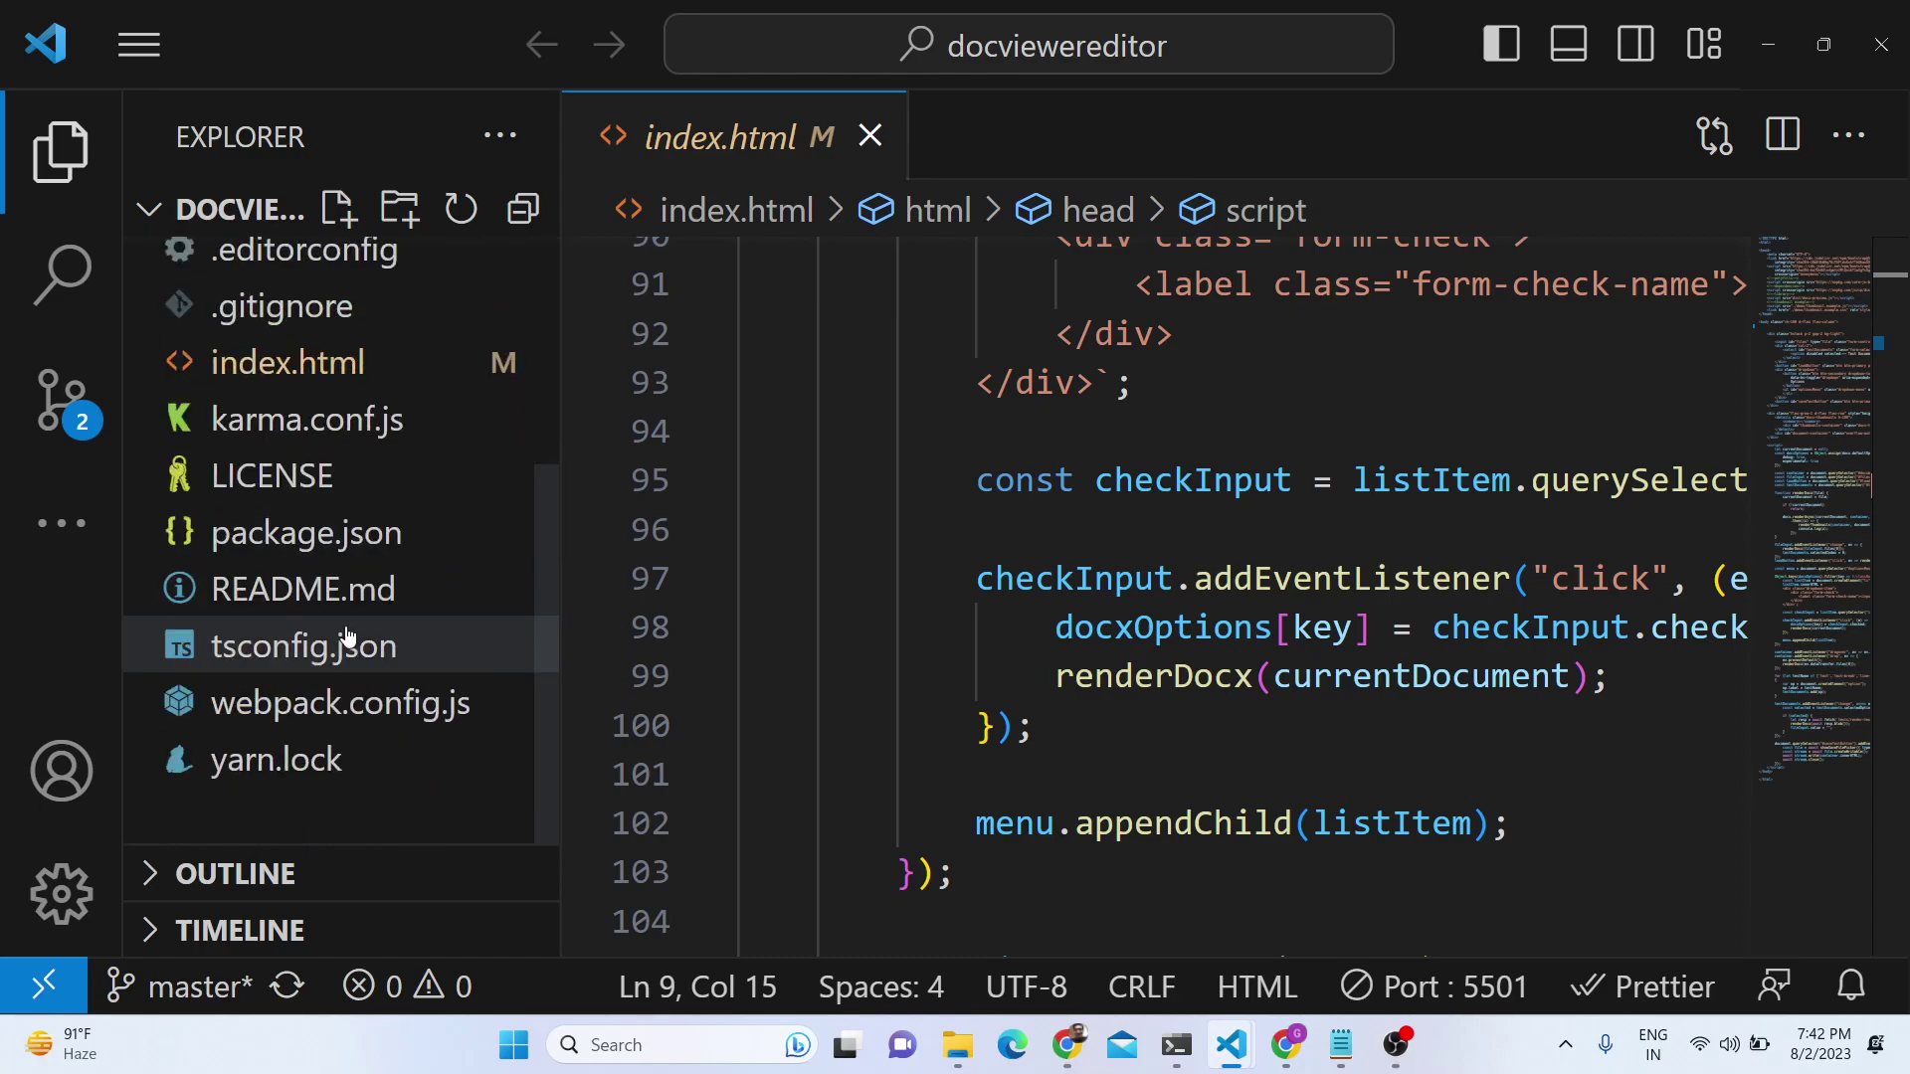
click(338, 363)
scroll(914, 476, up, 10)
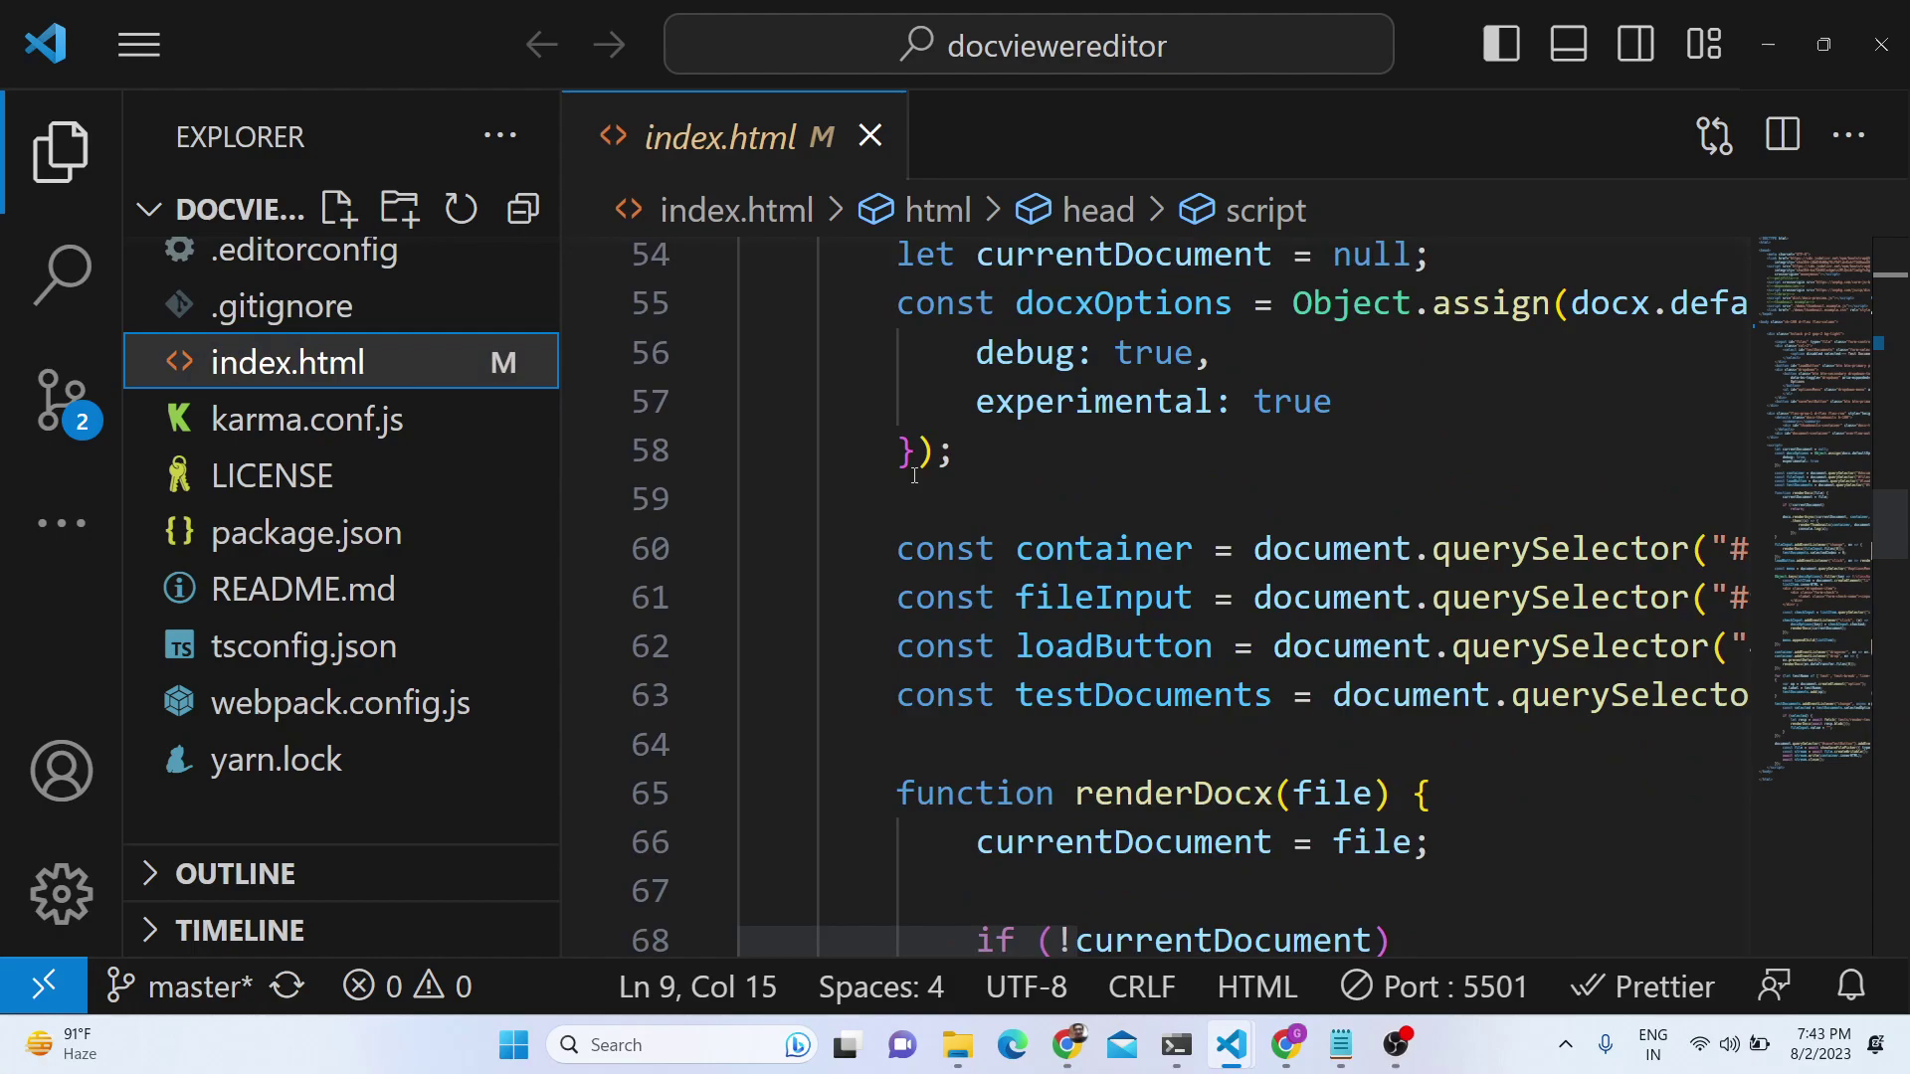
scroll(914, 475, up, 6)
scroll(915, 517, down, 6)
Serve index.html with Open with Live Server from the editor's context menu
click(913, 563)
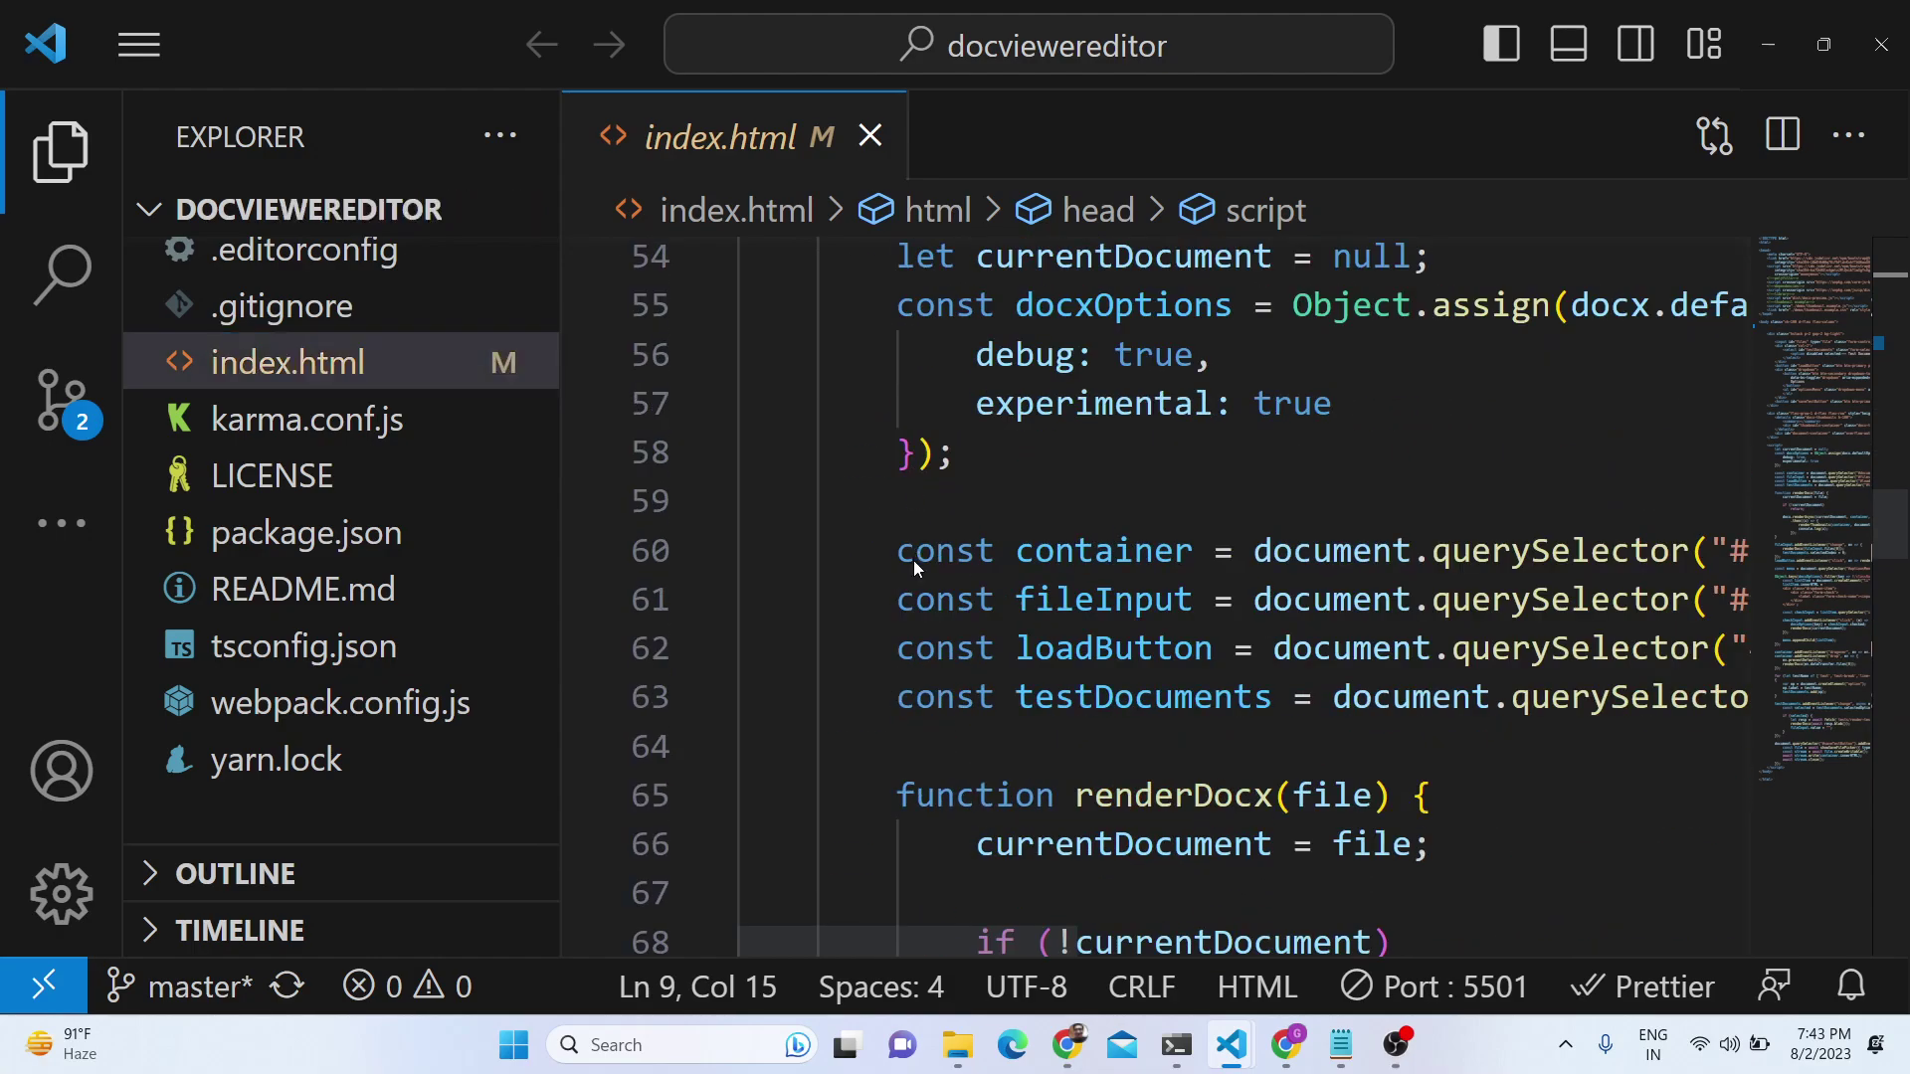
right_click(914, 559)
click(1099, 804)
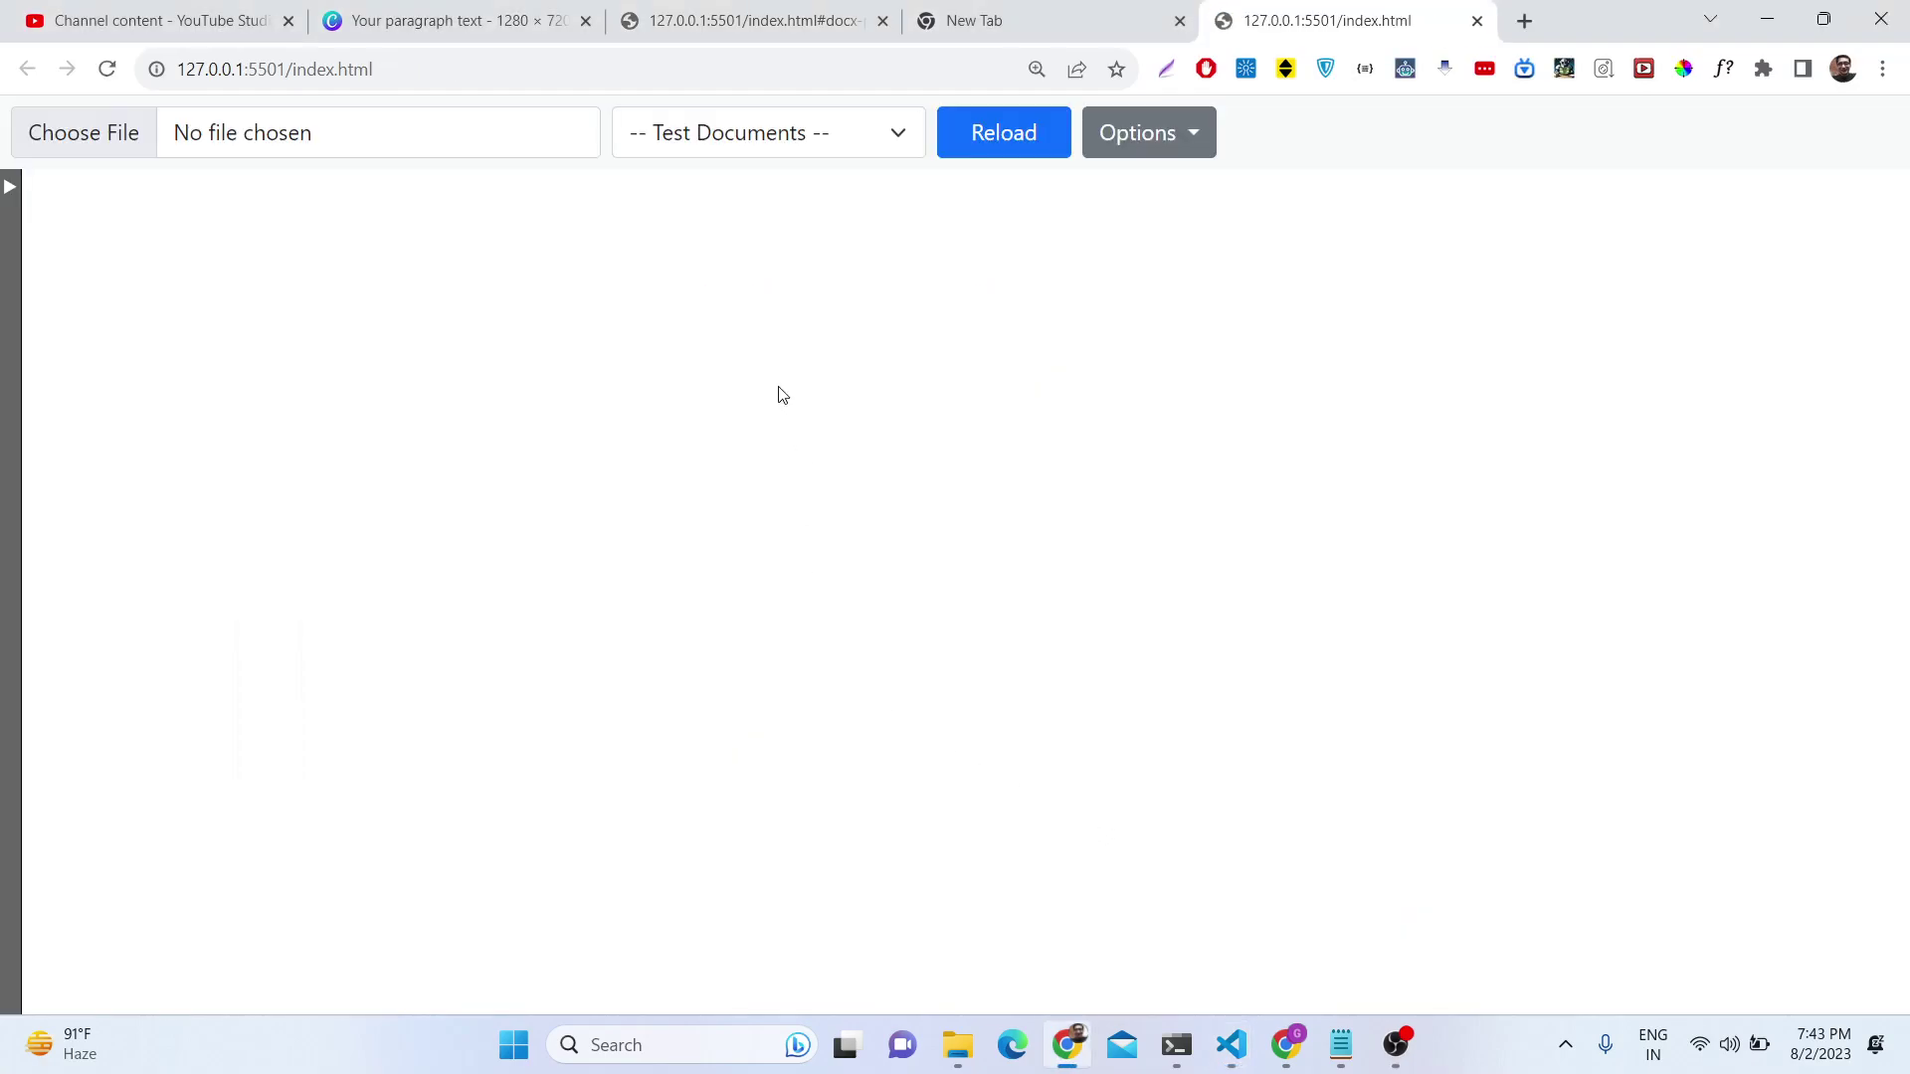
Bring back the docviewereditor window and select index.html in the Explorer
mouse_move(1232, 1045)
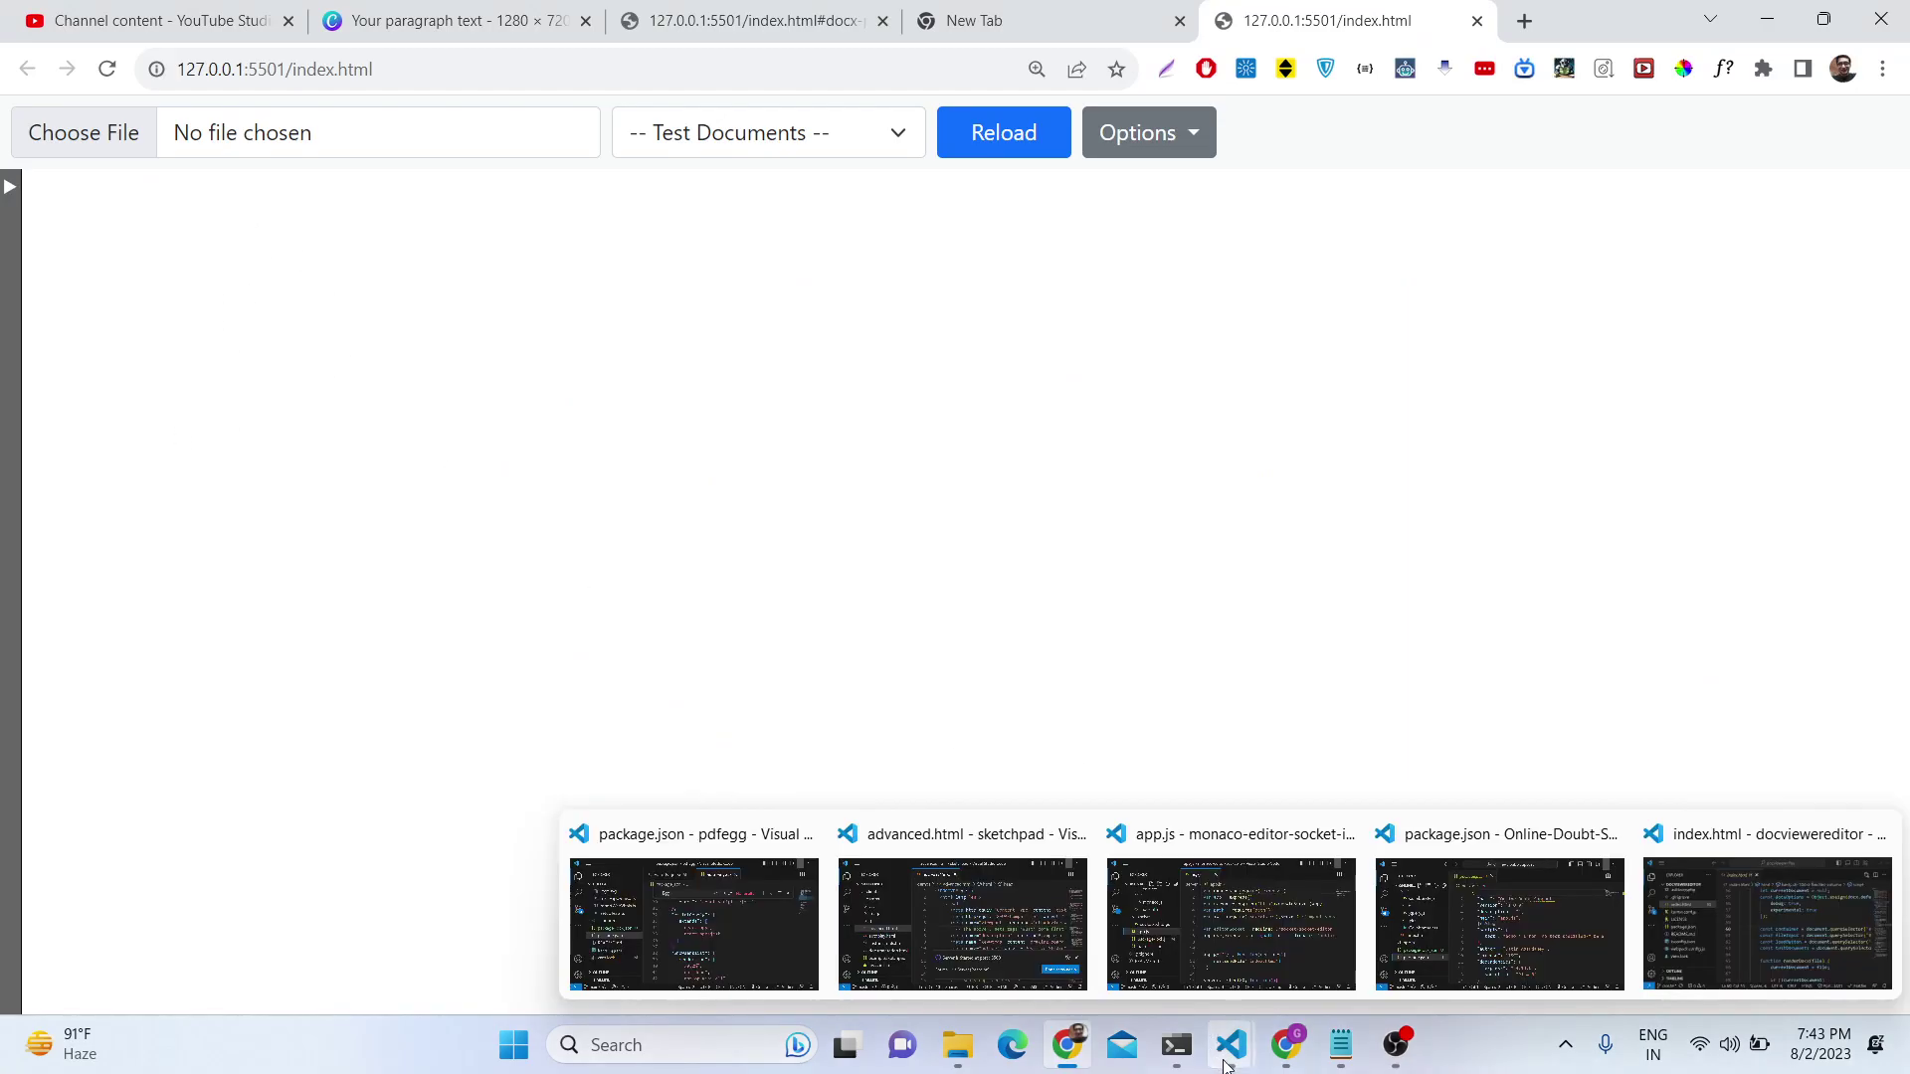
click(1776, 900)
scroll(199, 647, up, 3)
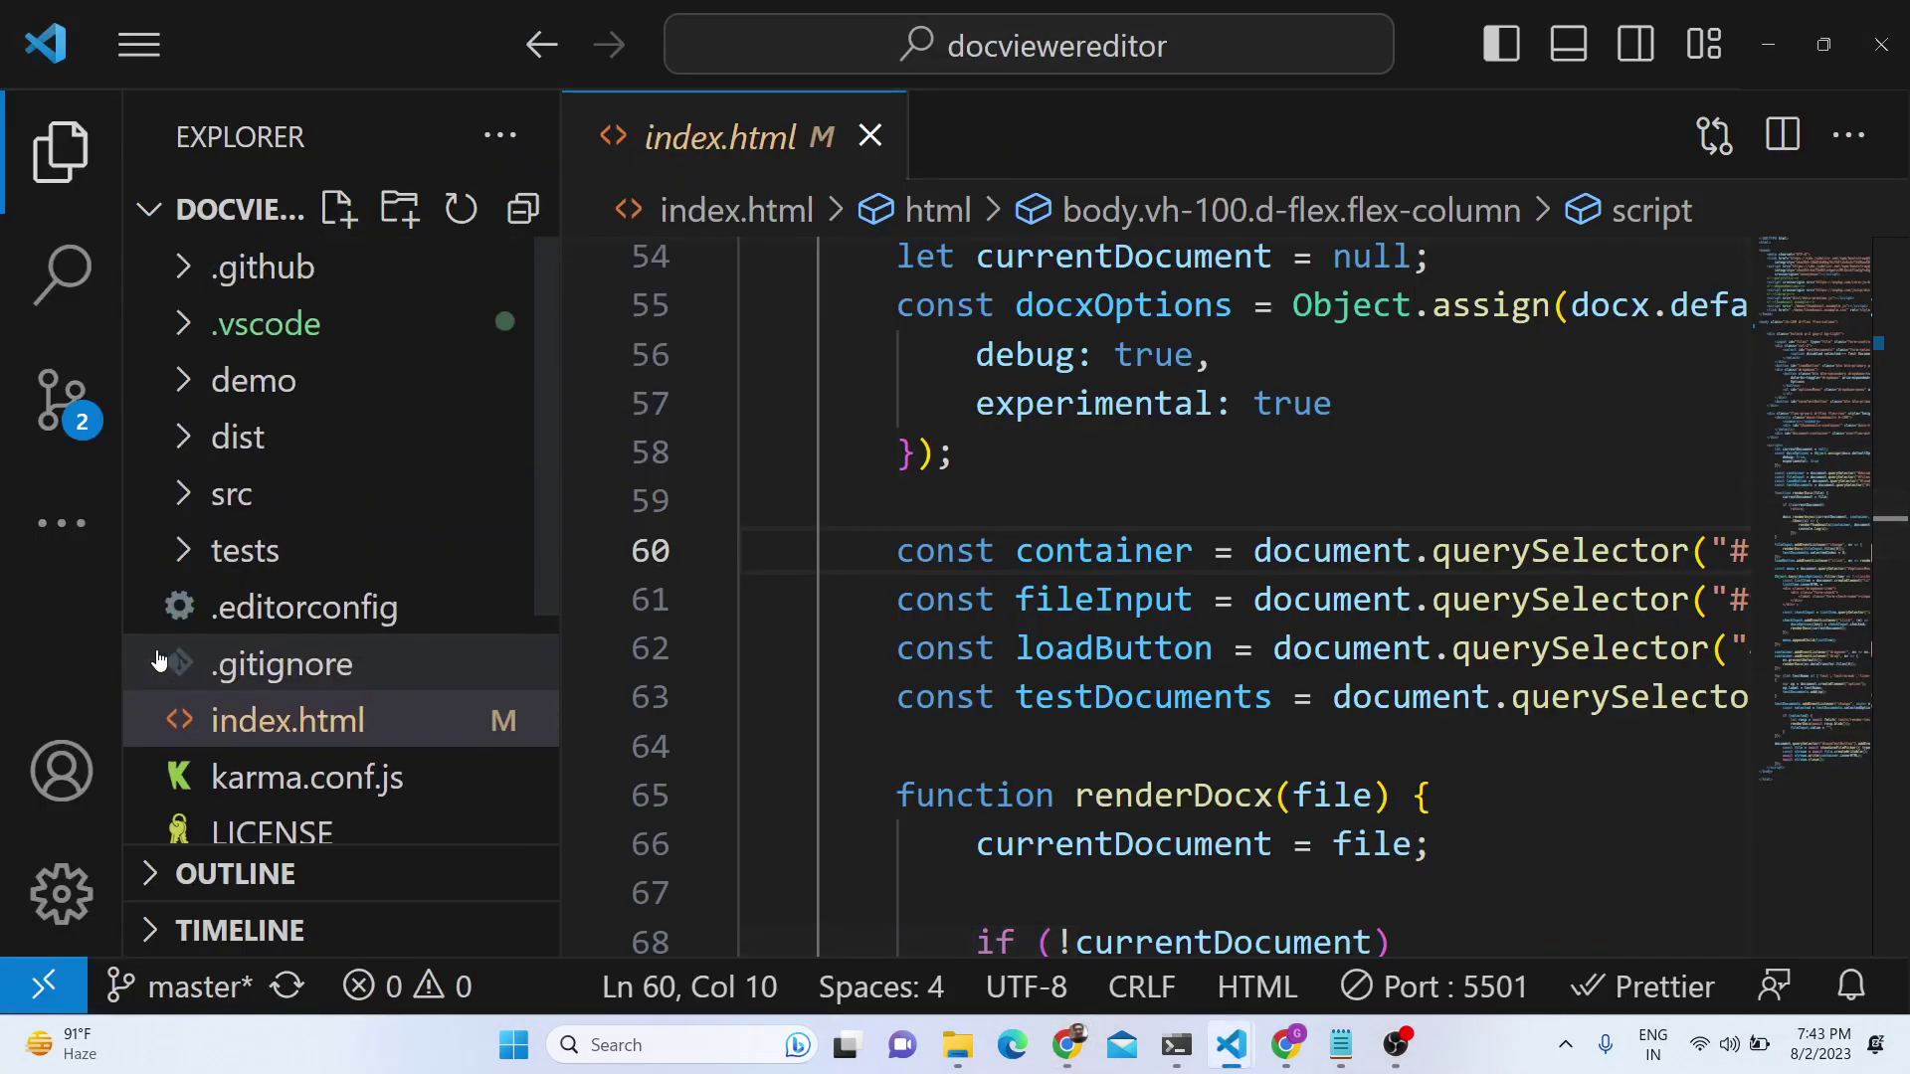
click(248, 722)
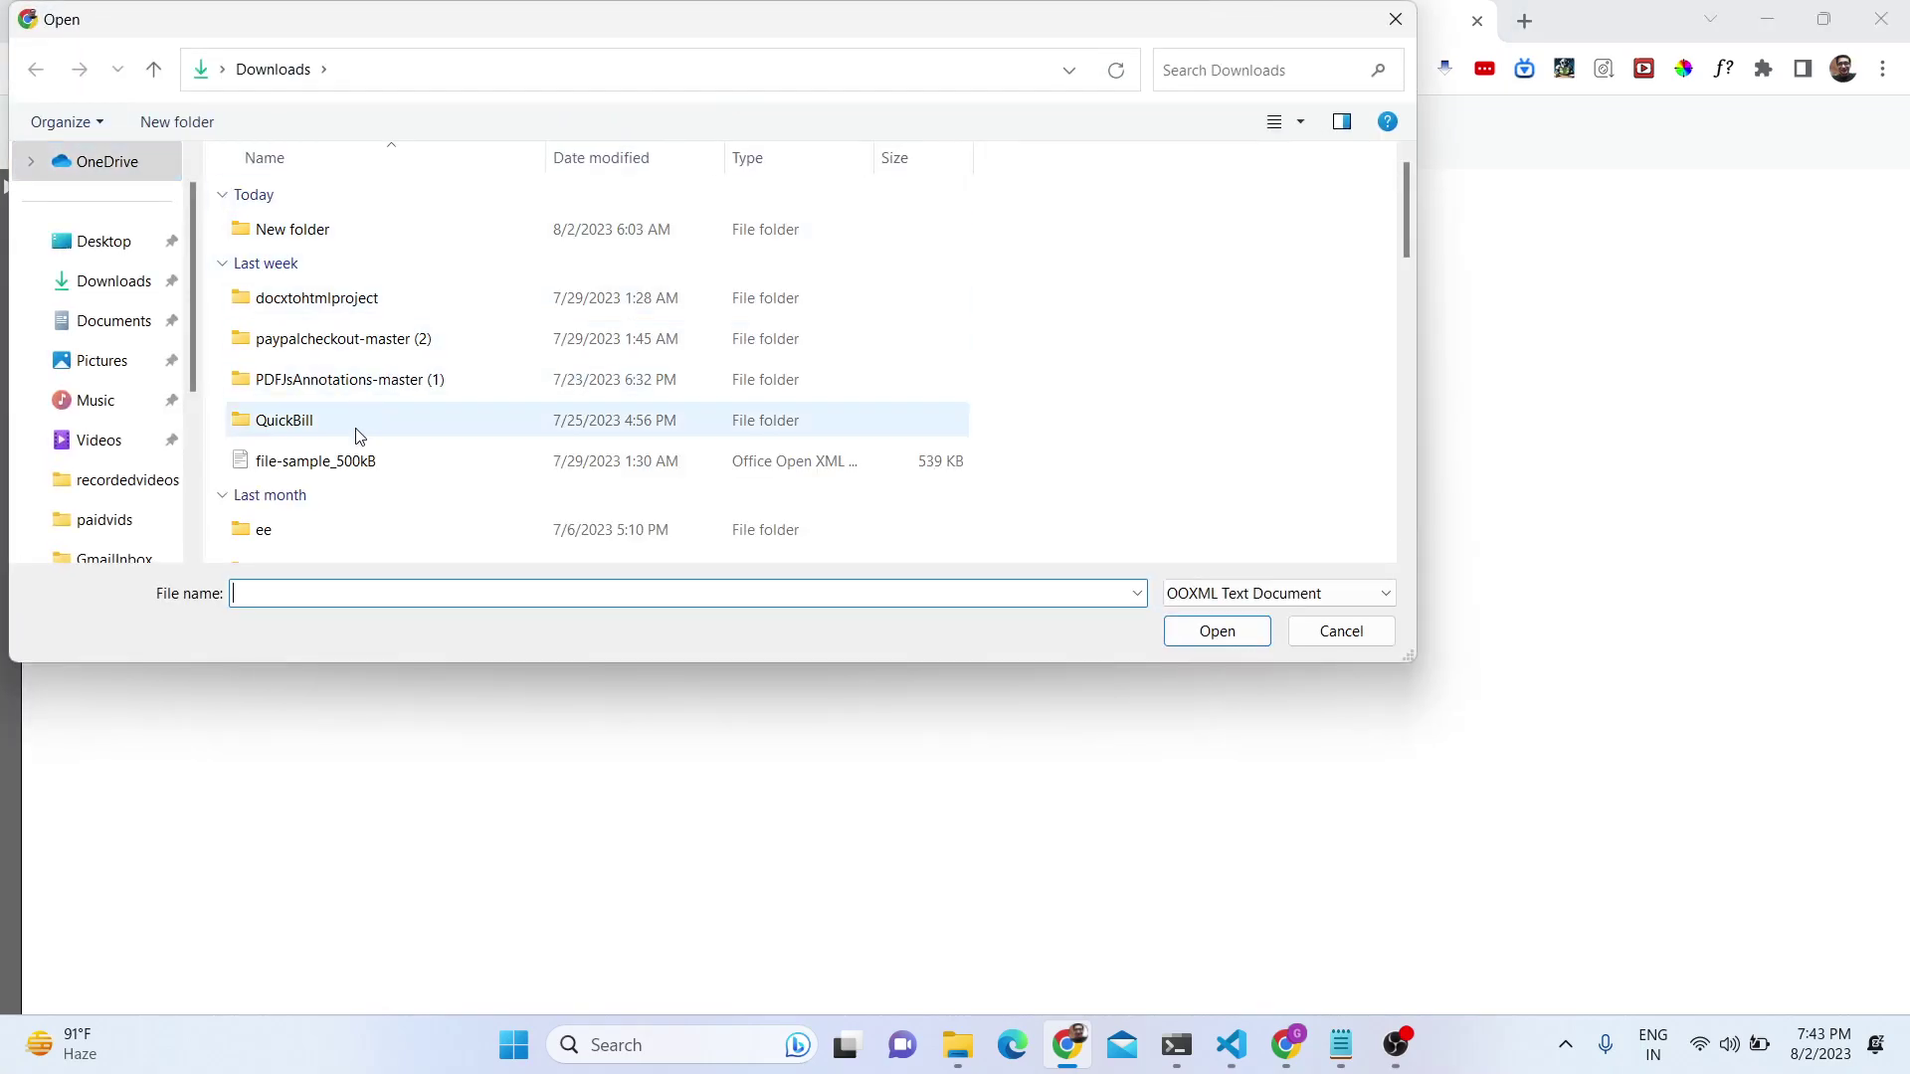
Load demo.docx from the Downloads folder into the viewer
scroll(356, 435, down, 2)
scroll(358, 435, down, 4)
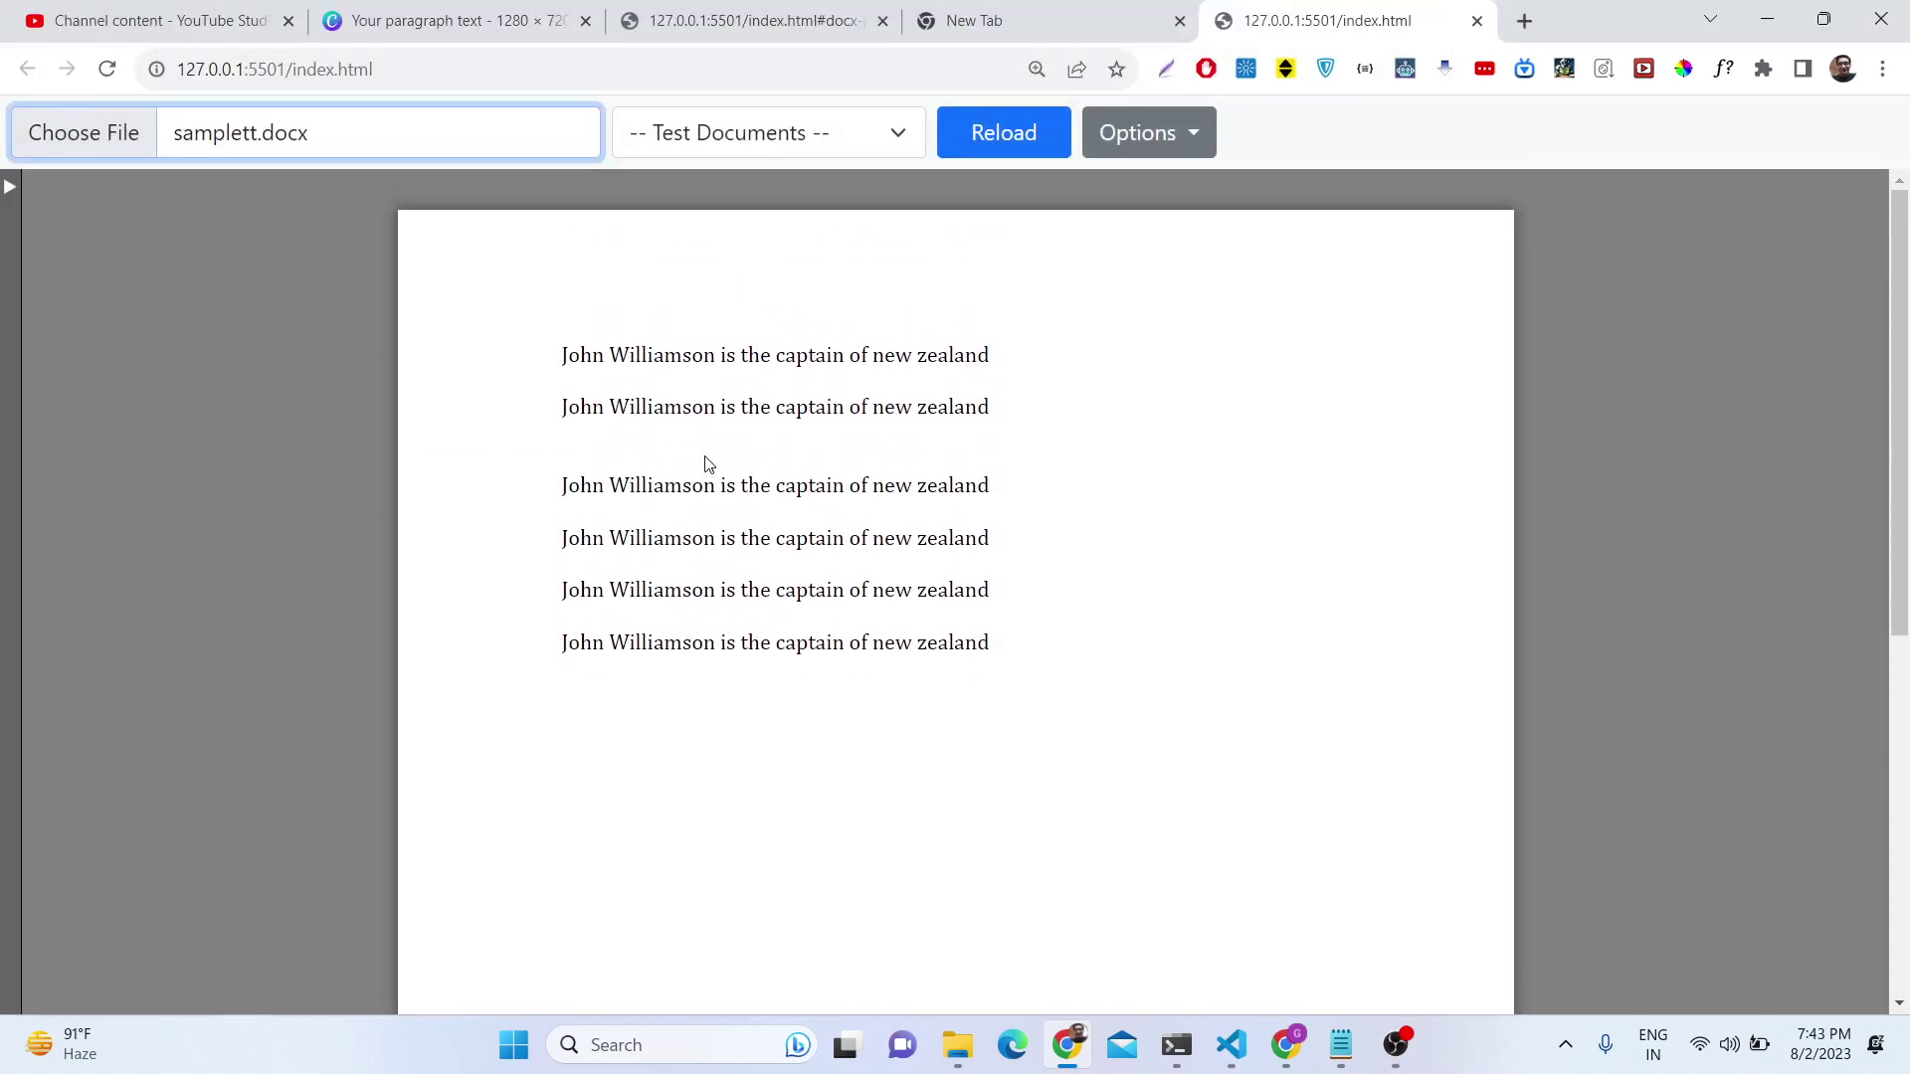
click(83, 132)
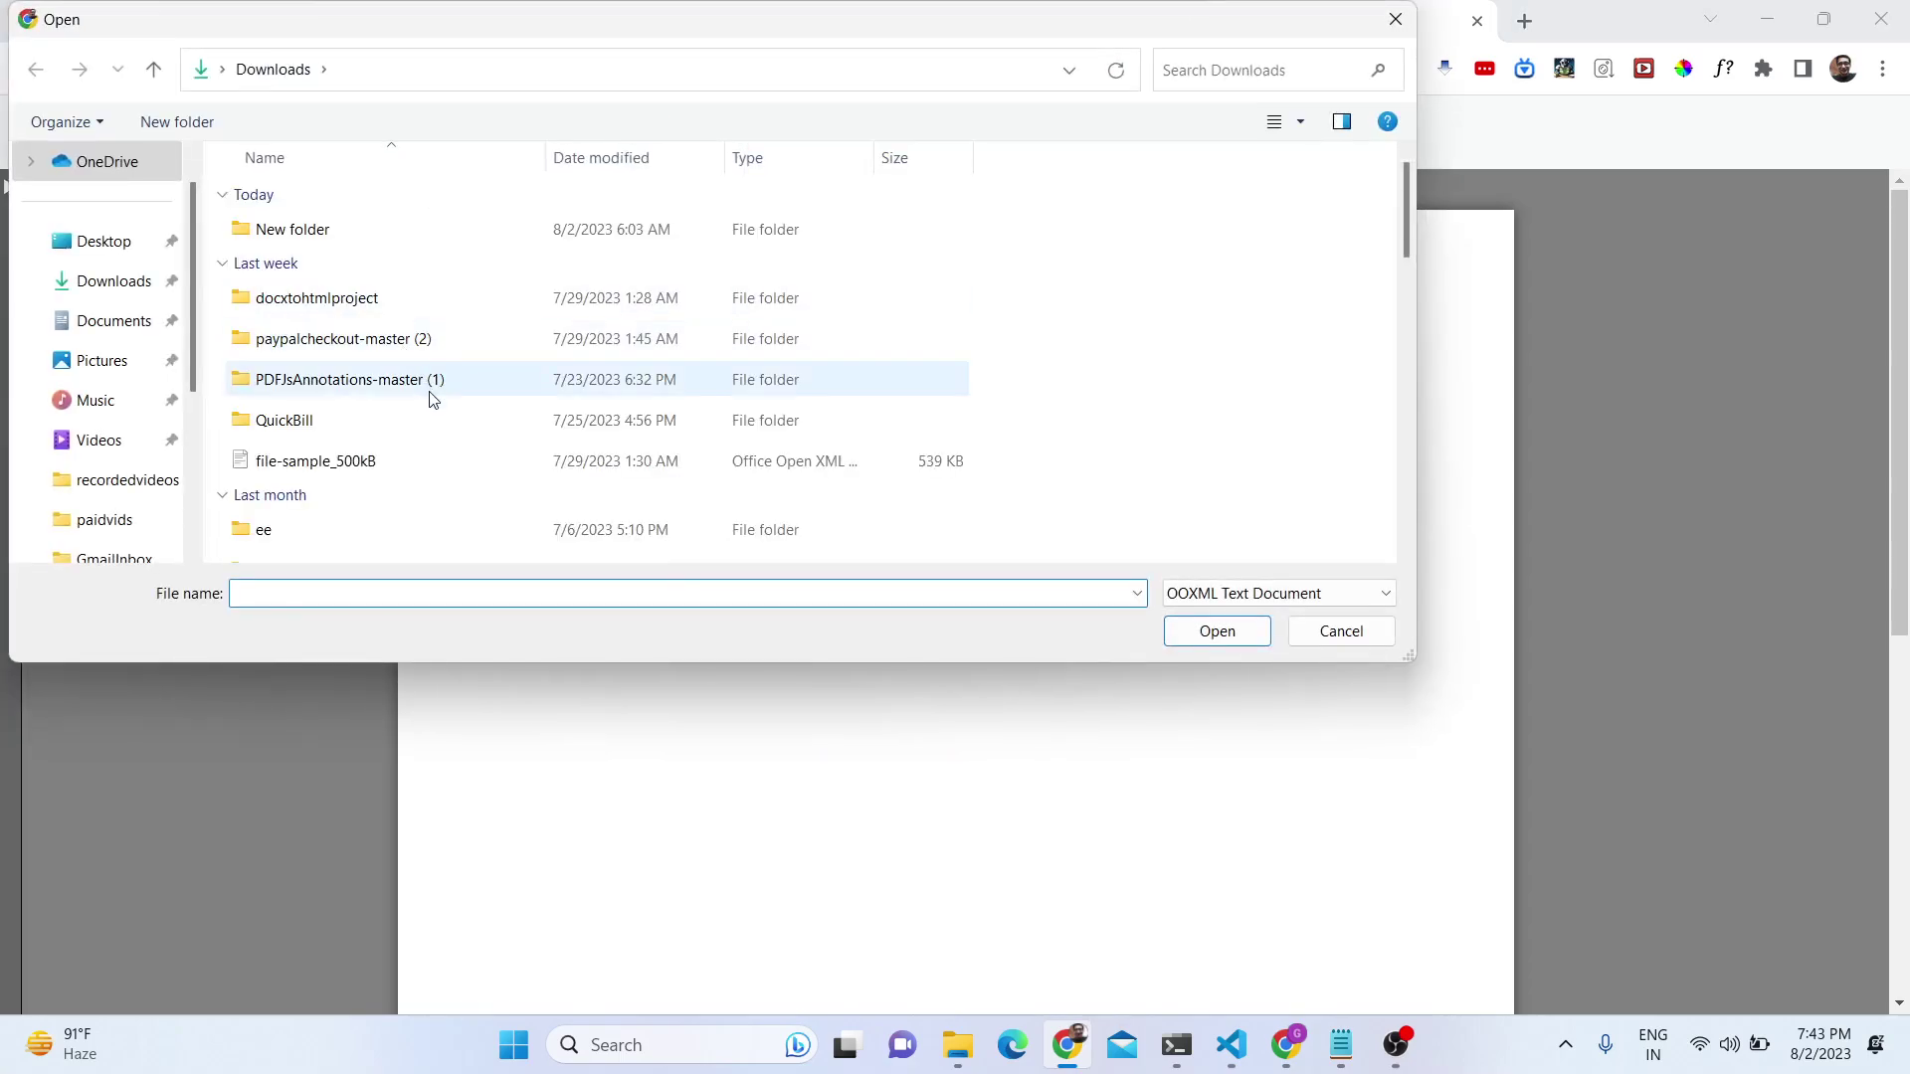
scroll(428, 396, down, 5)
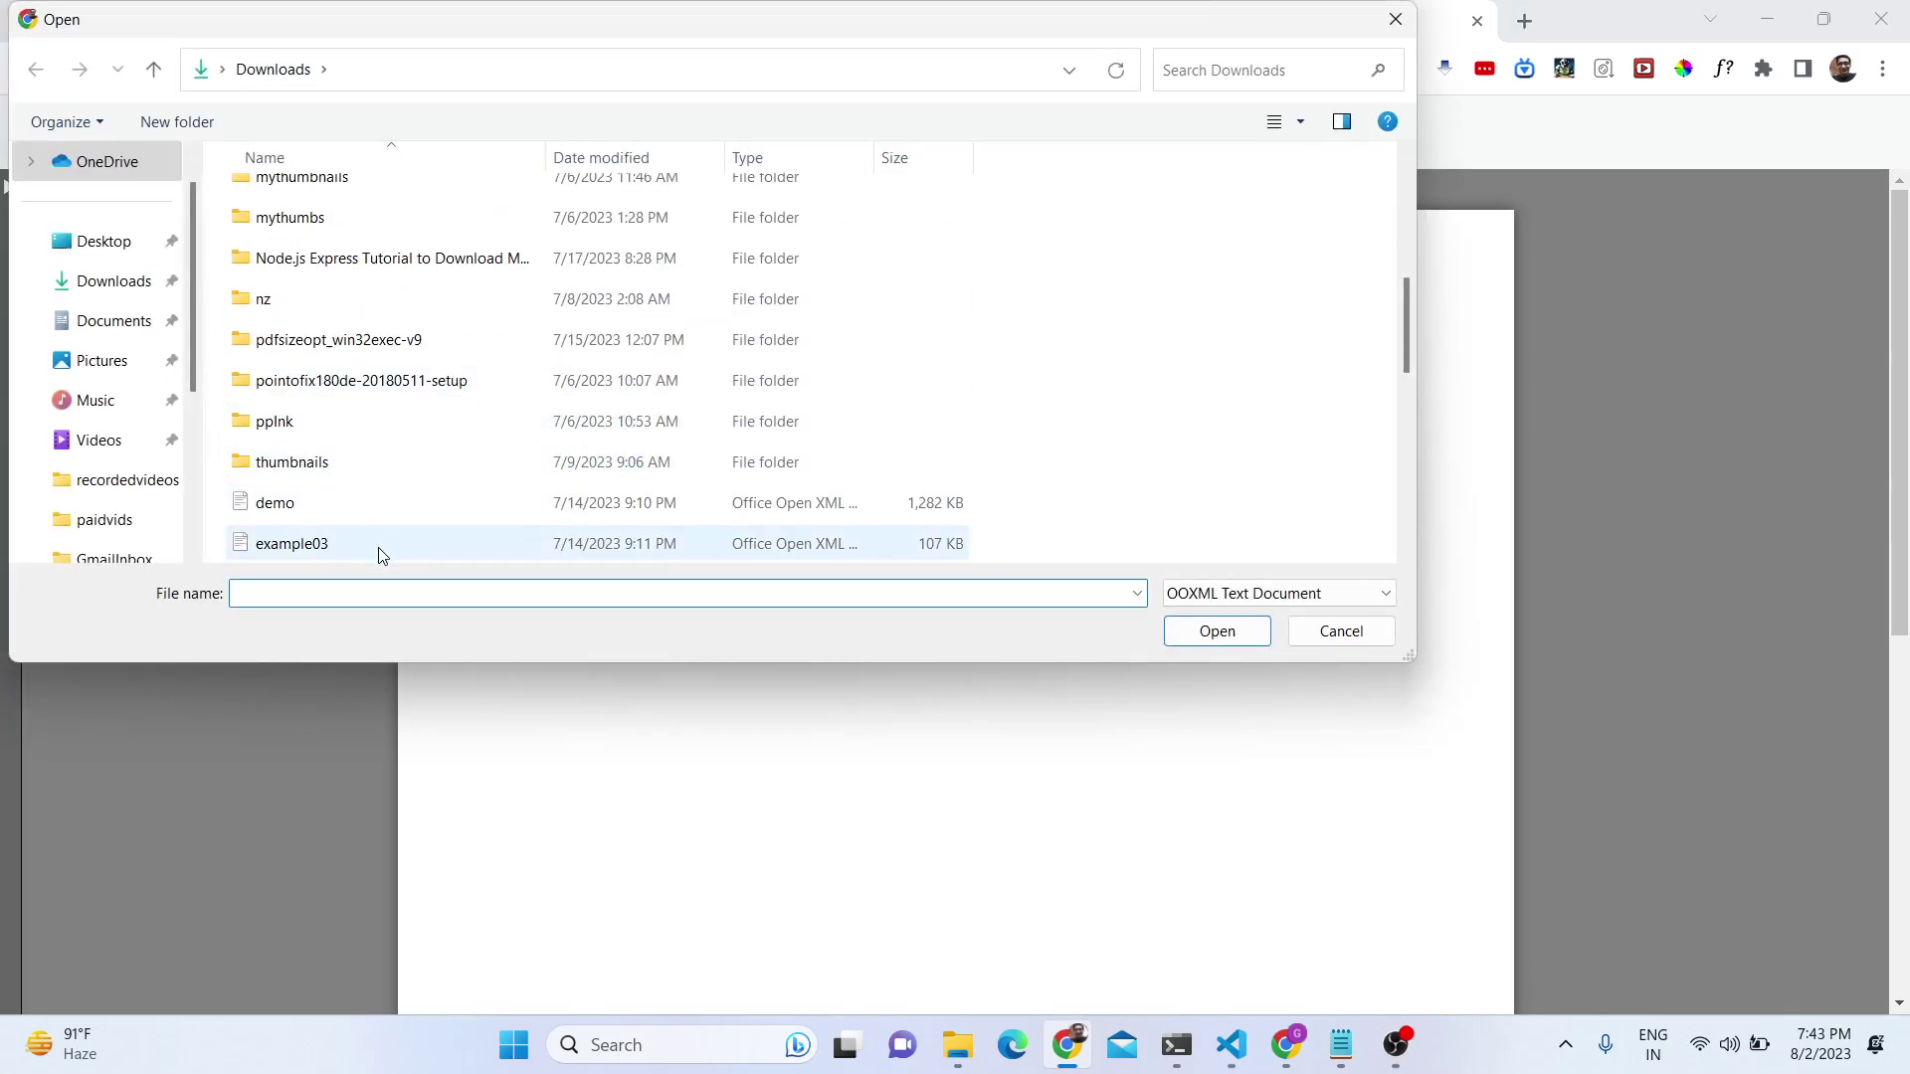
double_click(384, 504)
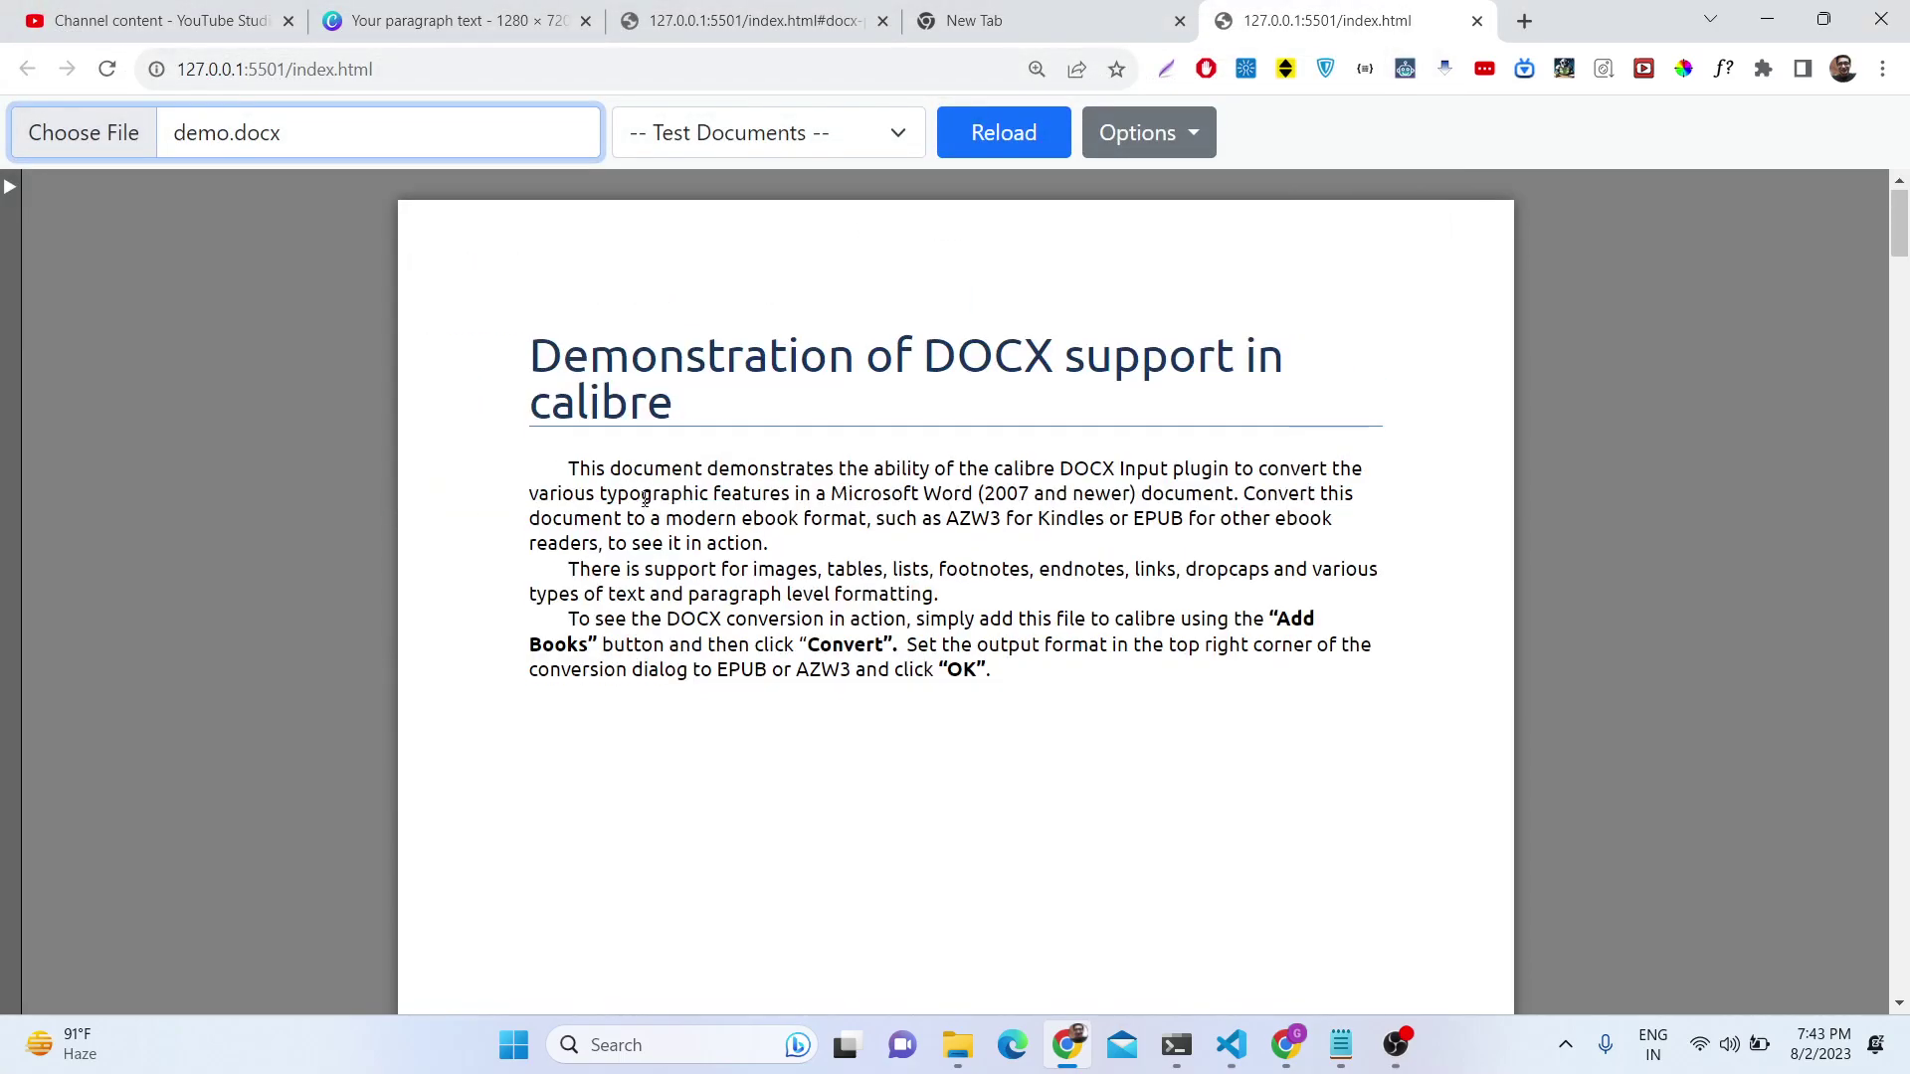
Reveal the page-thumbnail sidebar and jump to page 1 of demo.docx
scroll(644, 498, down, 10)
scroll(645, 498, down, 10)
click(9, 186)
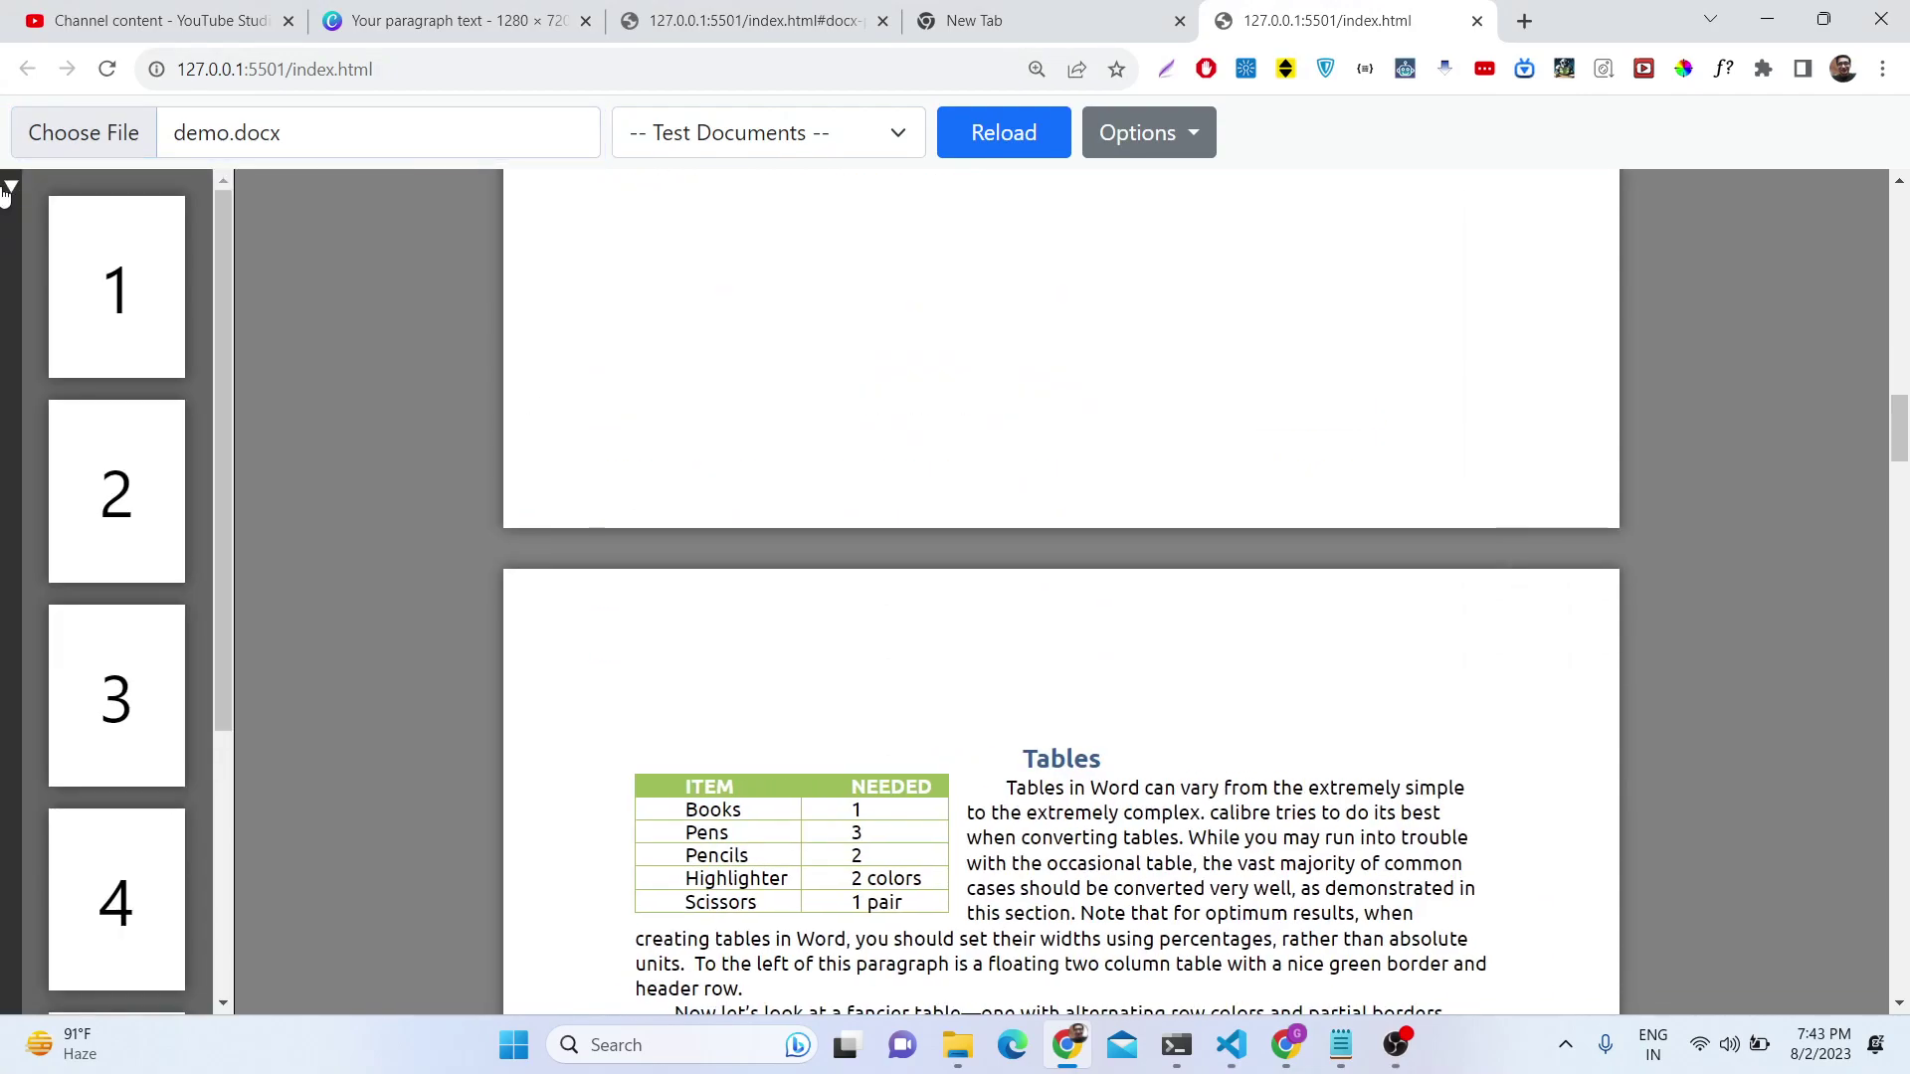
scroll(134, 512, down, 4)
scroll(132, 511, up, 4)
scroll(378, 408, up, 14)
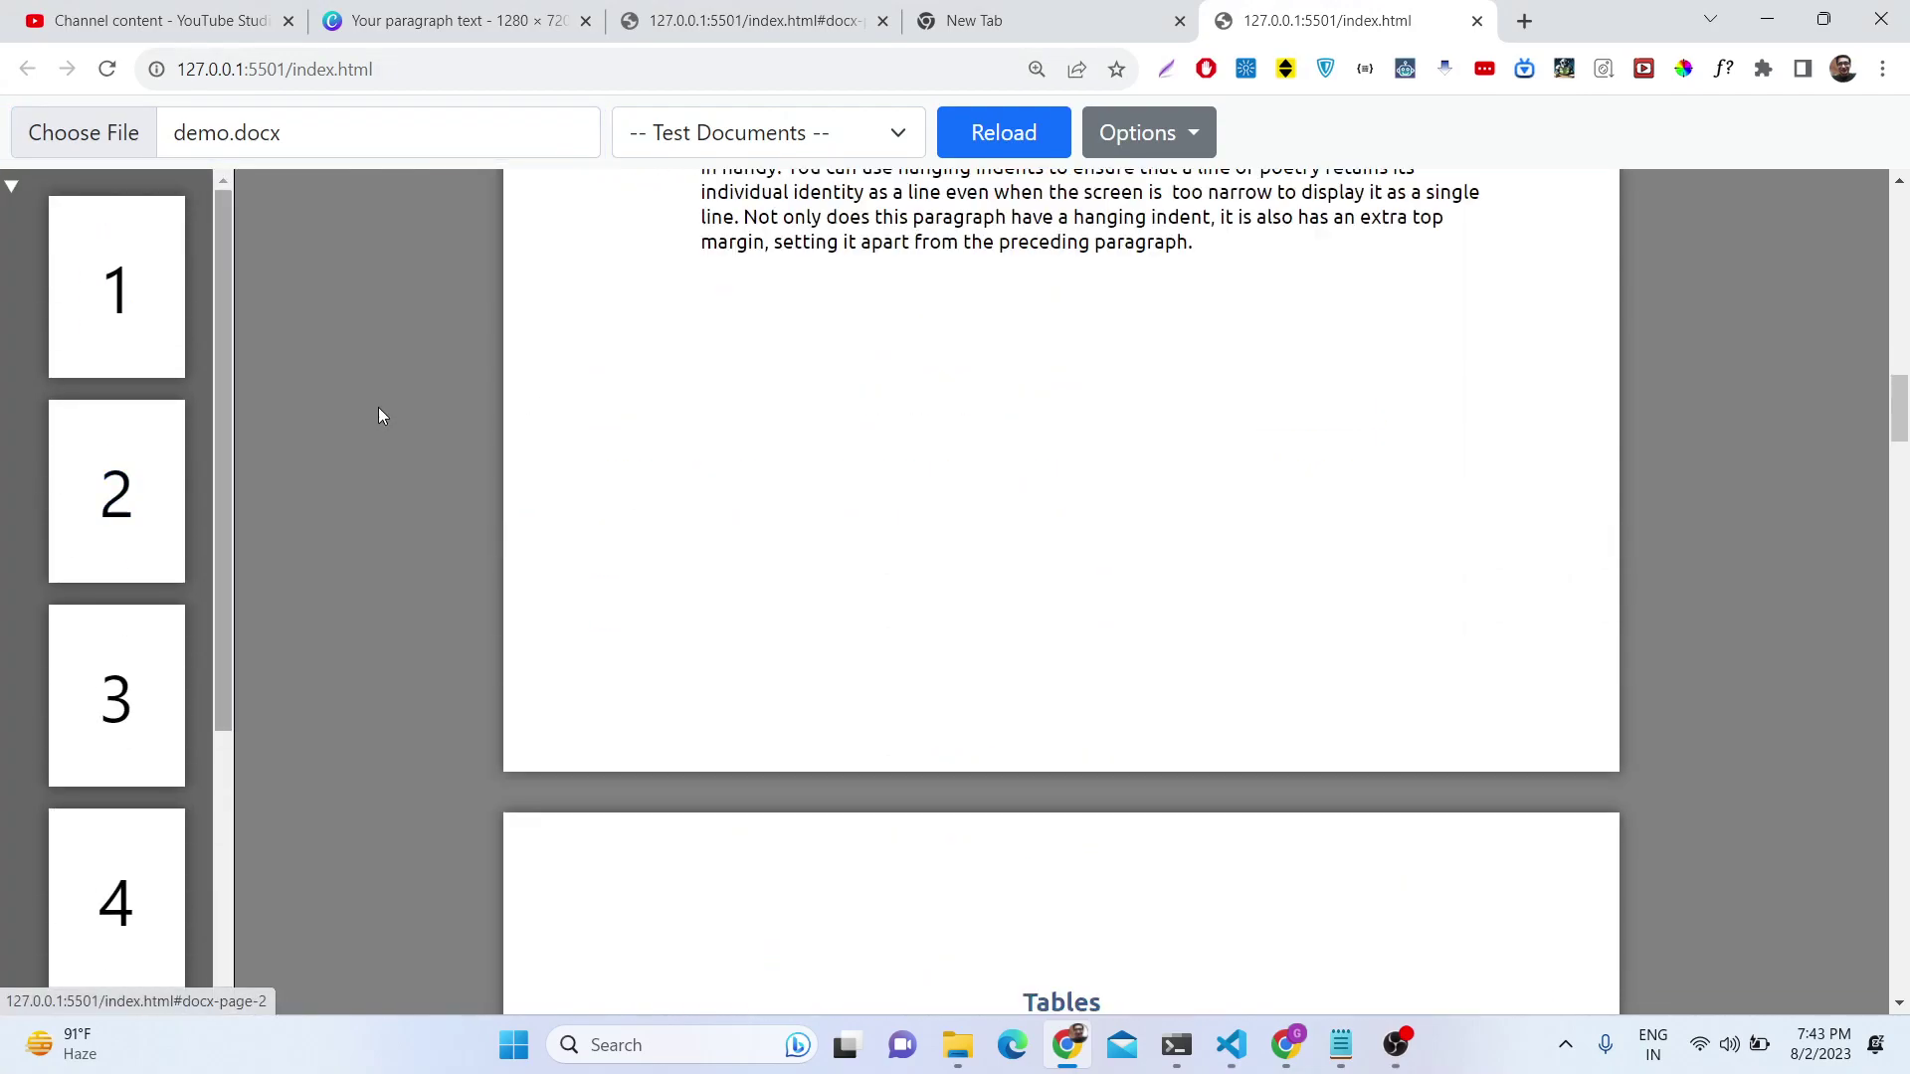
click(141, 267)
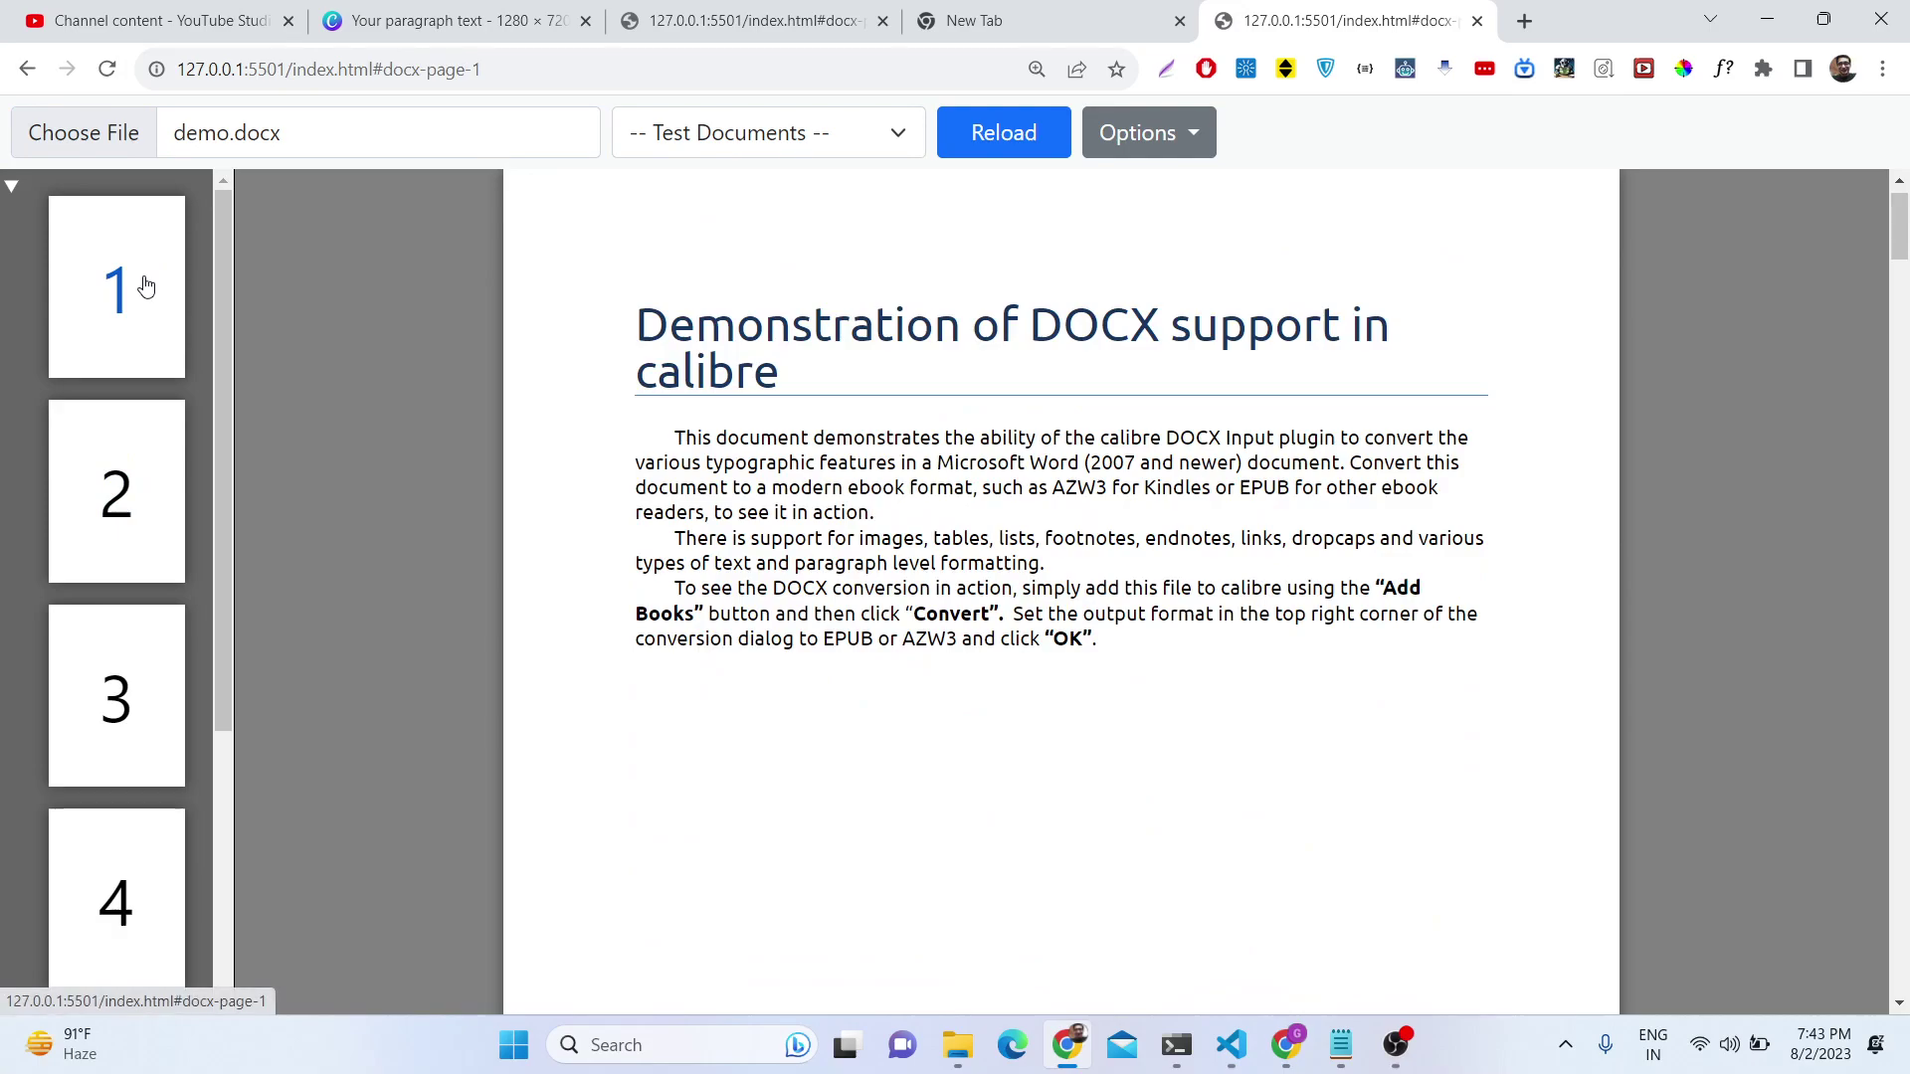
Step through pages 2–6 (Tables, Structural Elements, Images, Lists), then scroll back up
click(121, 502)
click(118, 696)
click(113, 784)
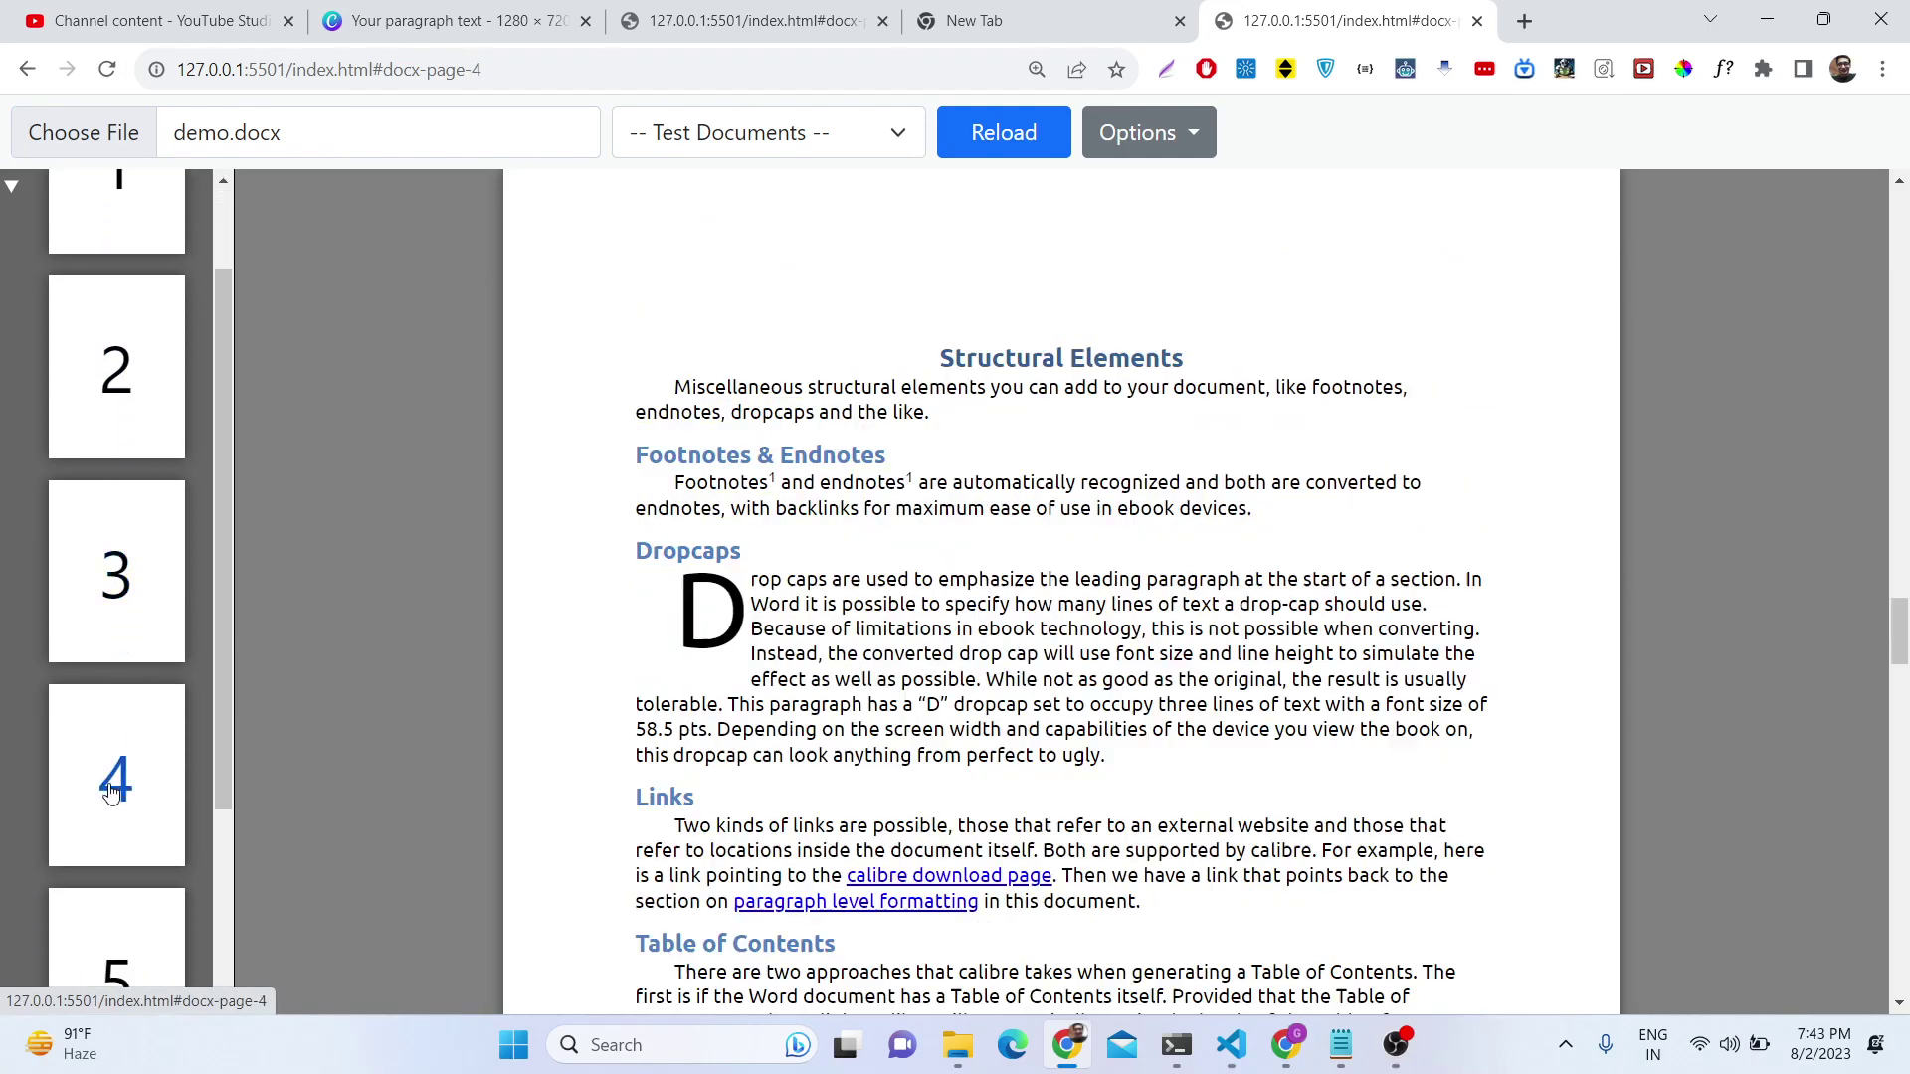
scroll(112, 793, down, 2)
click(115, 699)
click(117, 891)
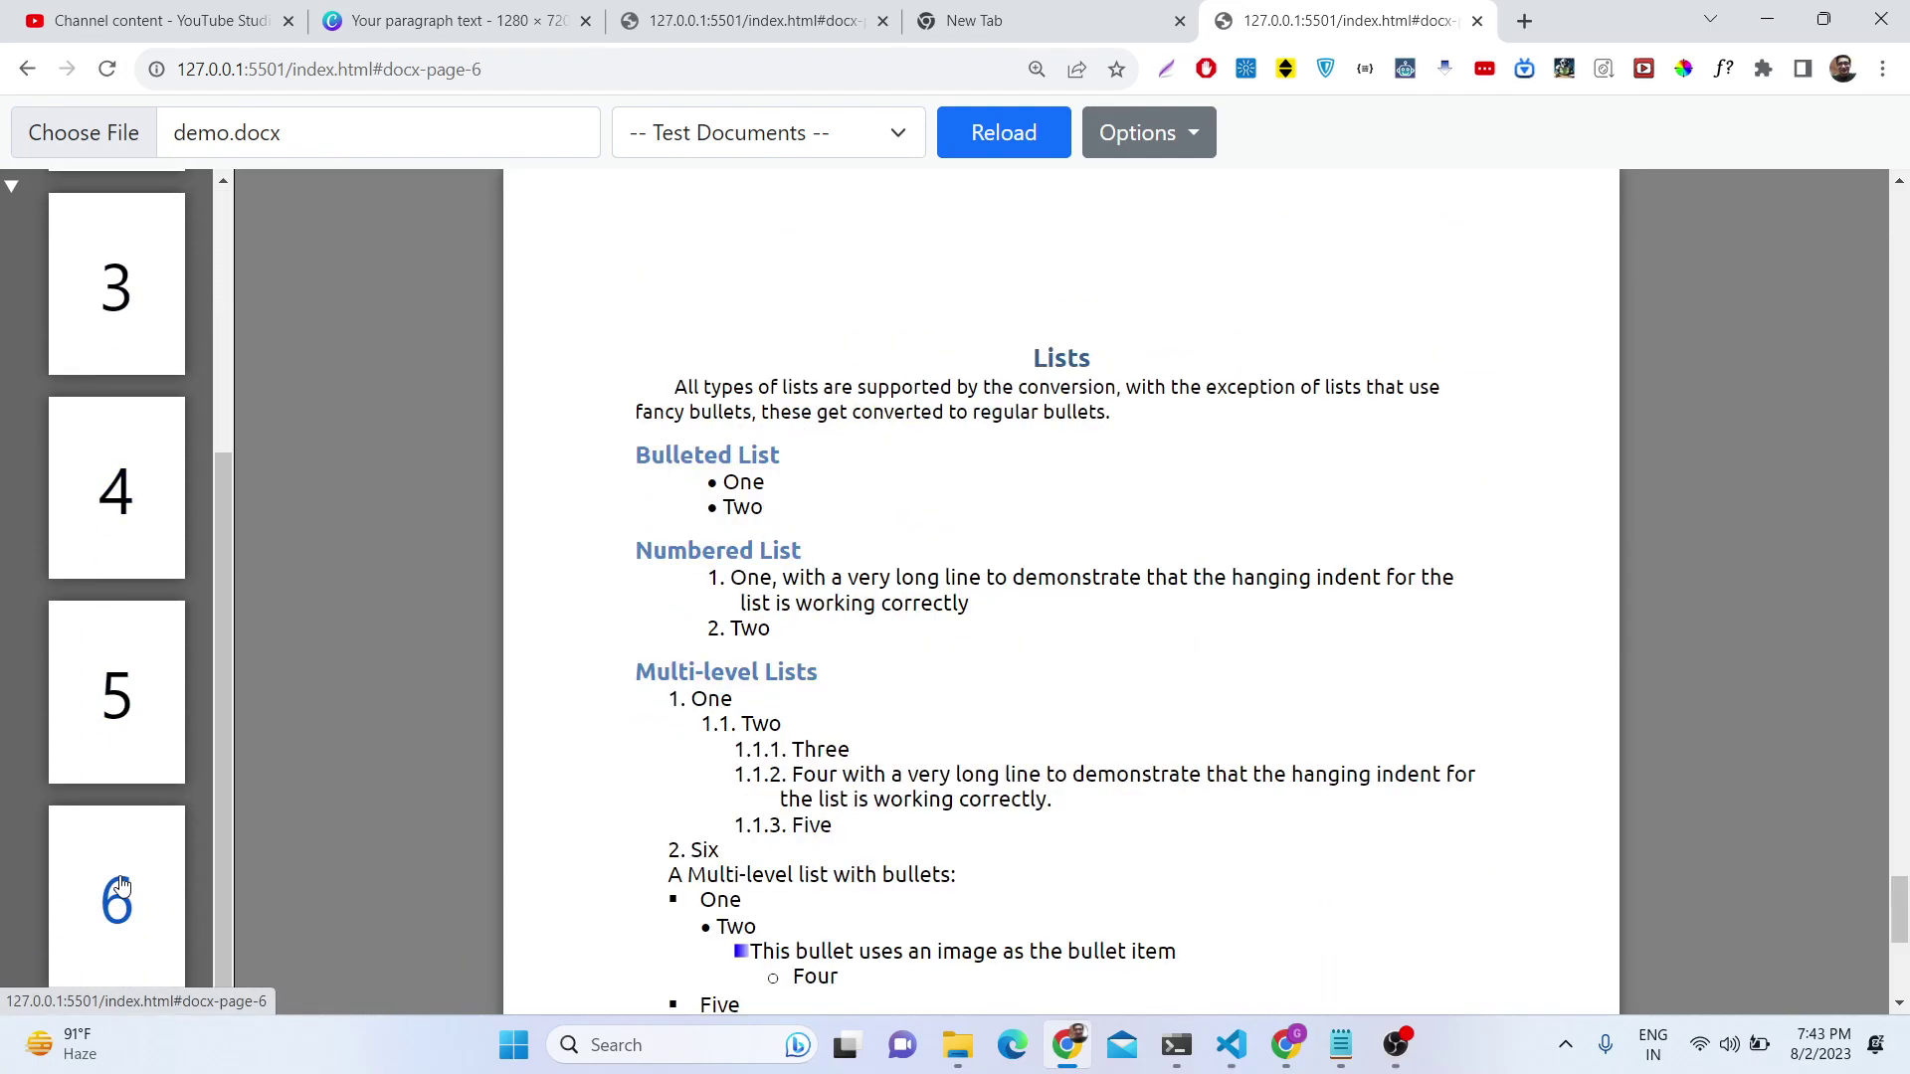
scroll(172, 798, up, 4)
scroll(537, 558, up, 15)
scroll(537, 558, down, 10)
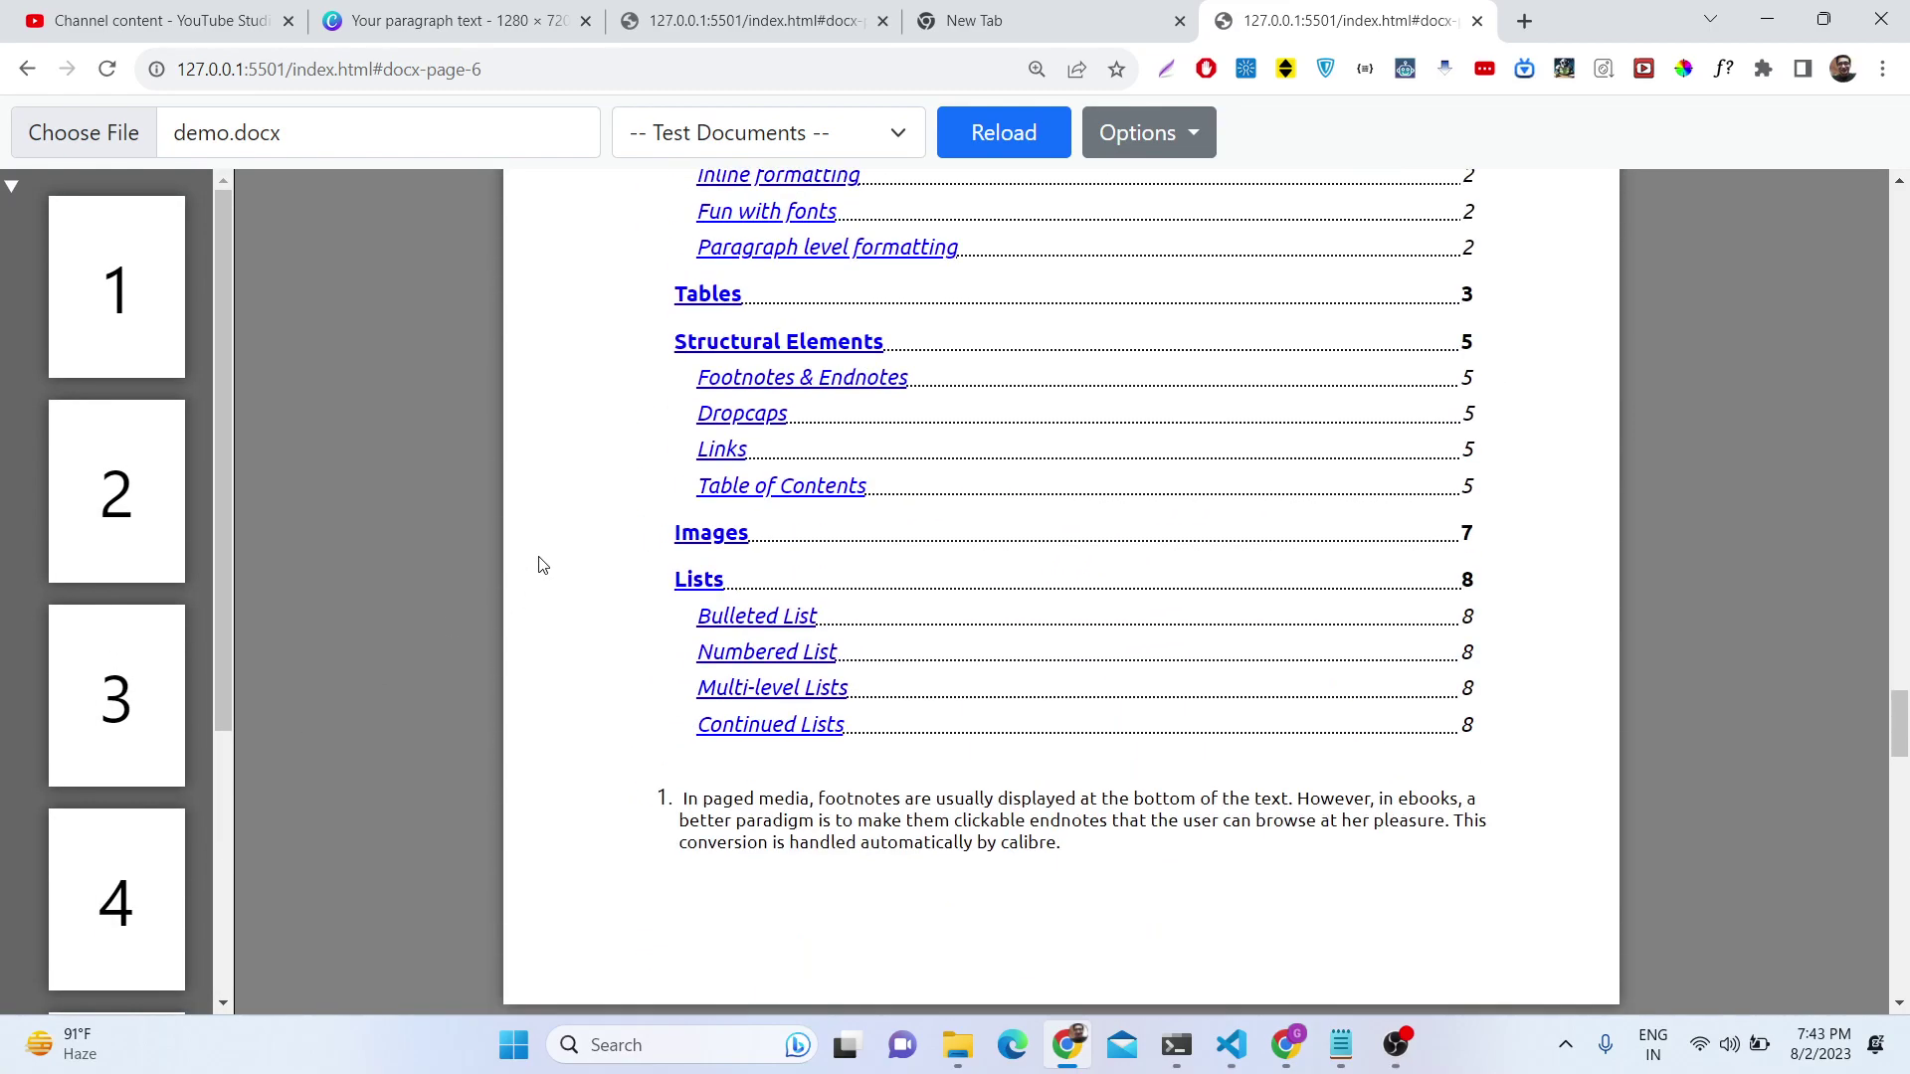
scroll(542, 565, up, 12)
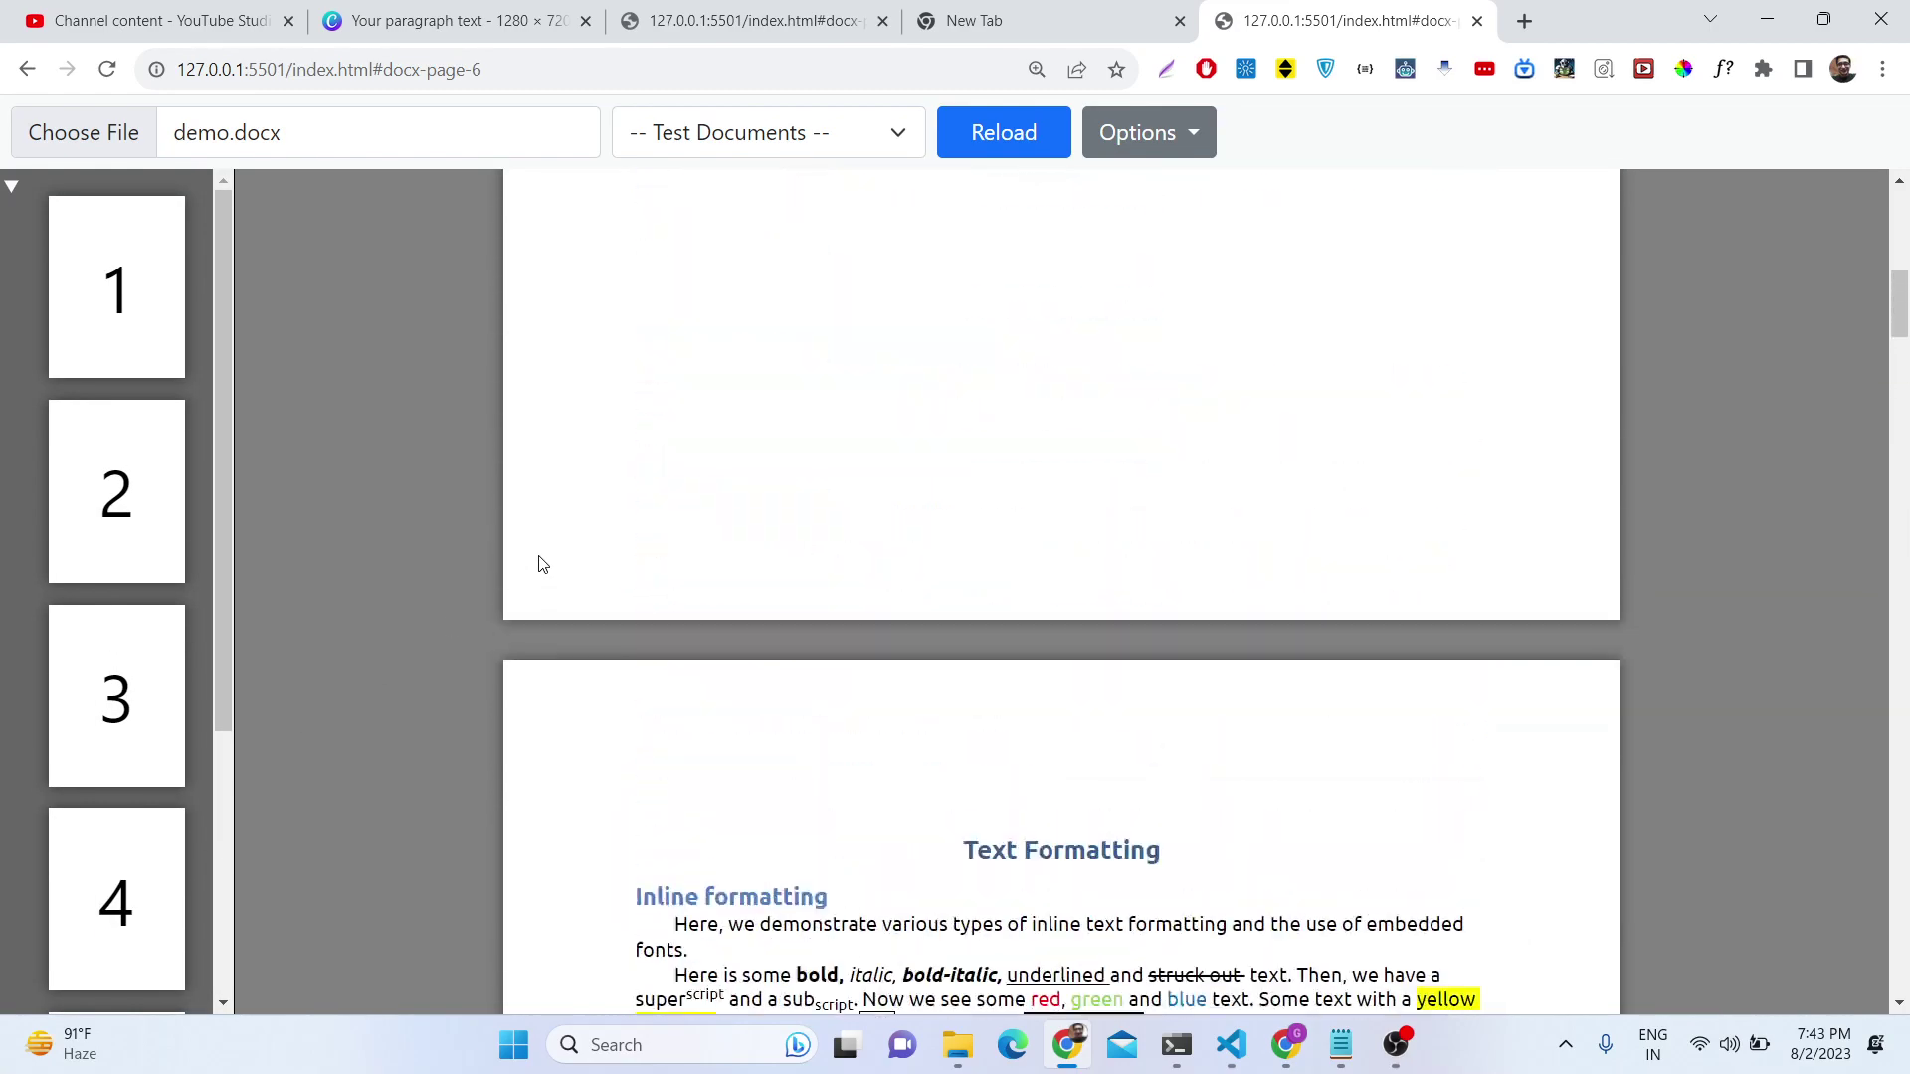
scroll(542, 565, up, 1)
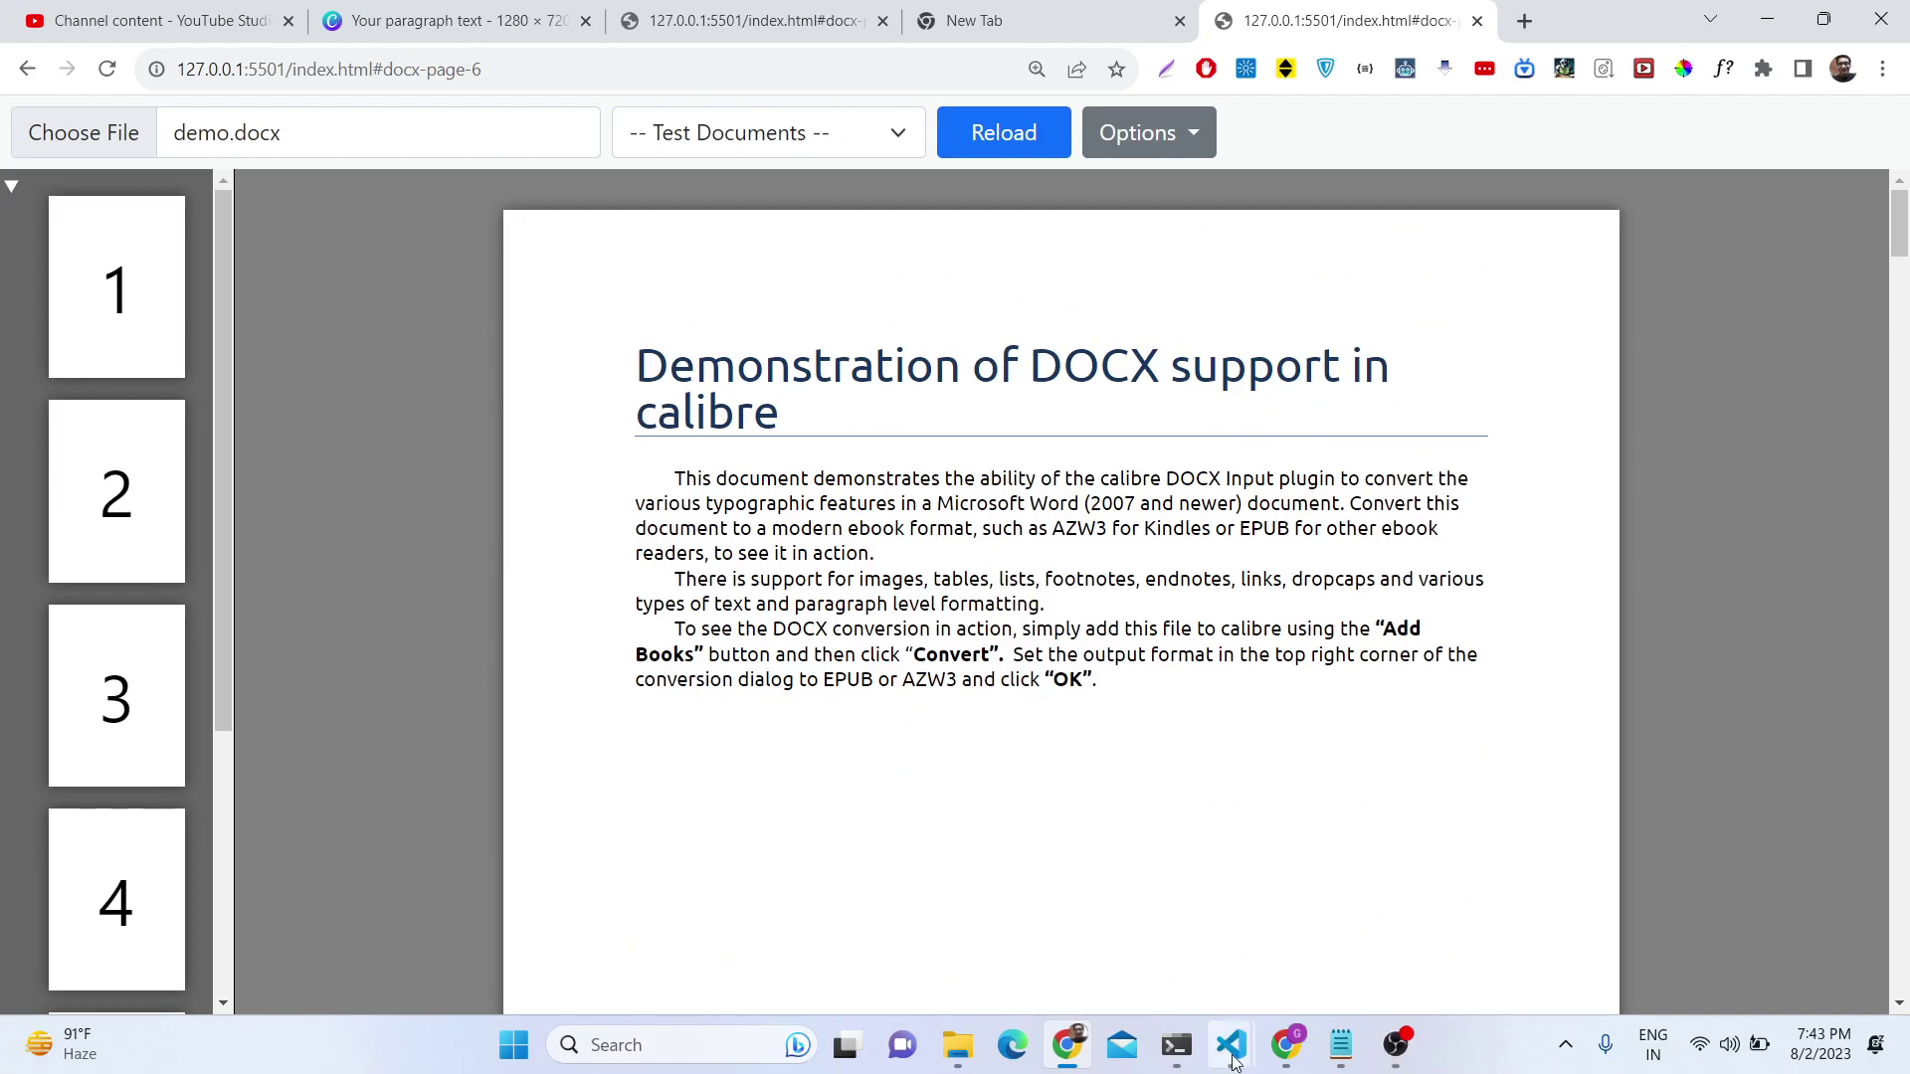
Switch to the docviewereditor code window showing index.html
mouse_move(1231, 1045)
click(1711, 910)
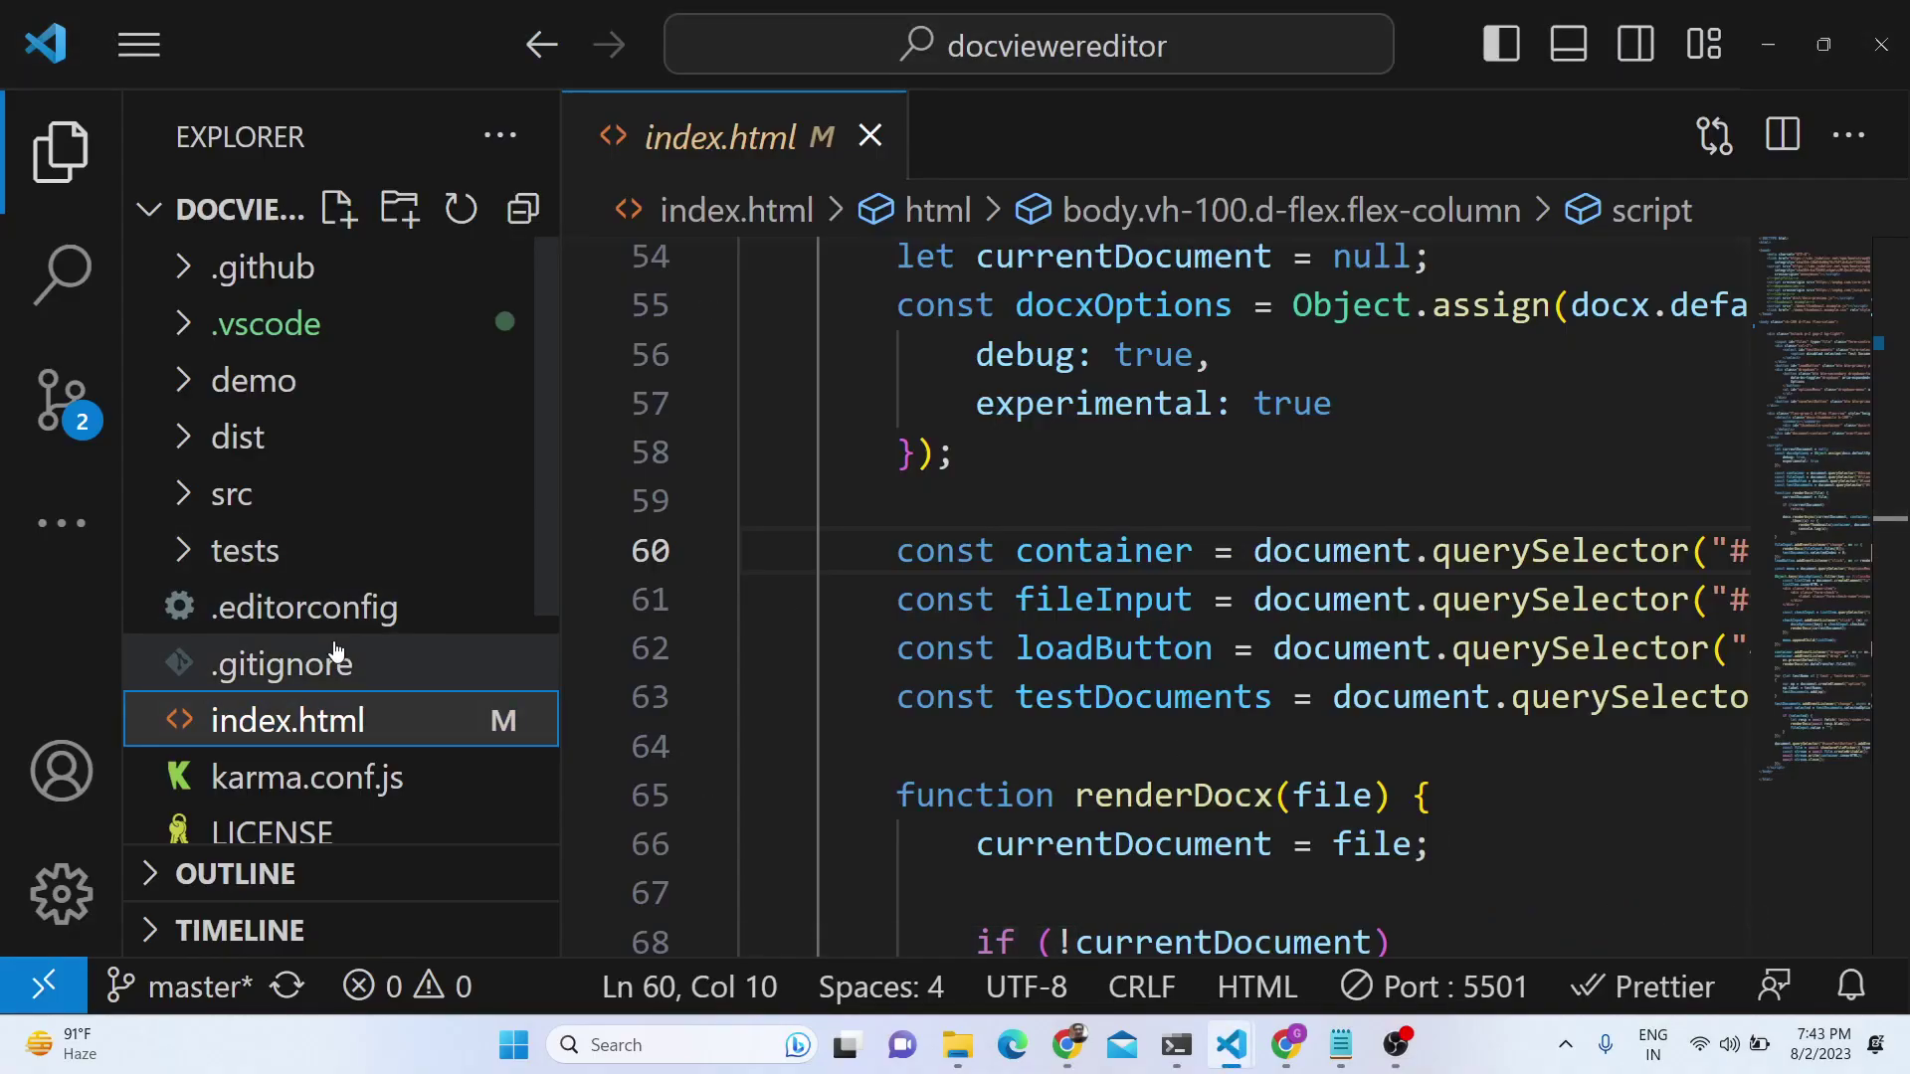
scroll(329, 545, down, 3)
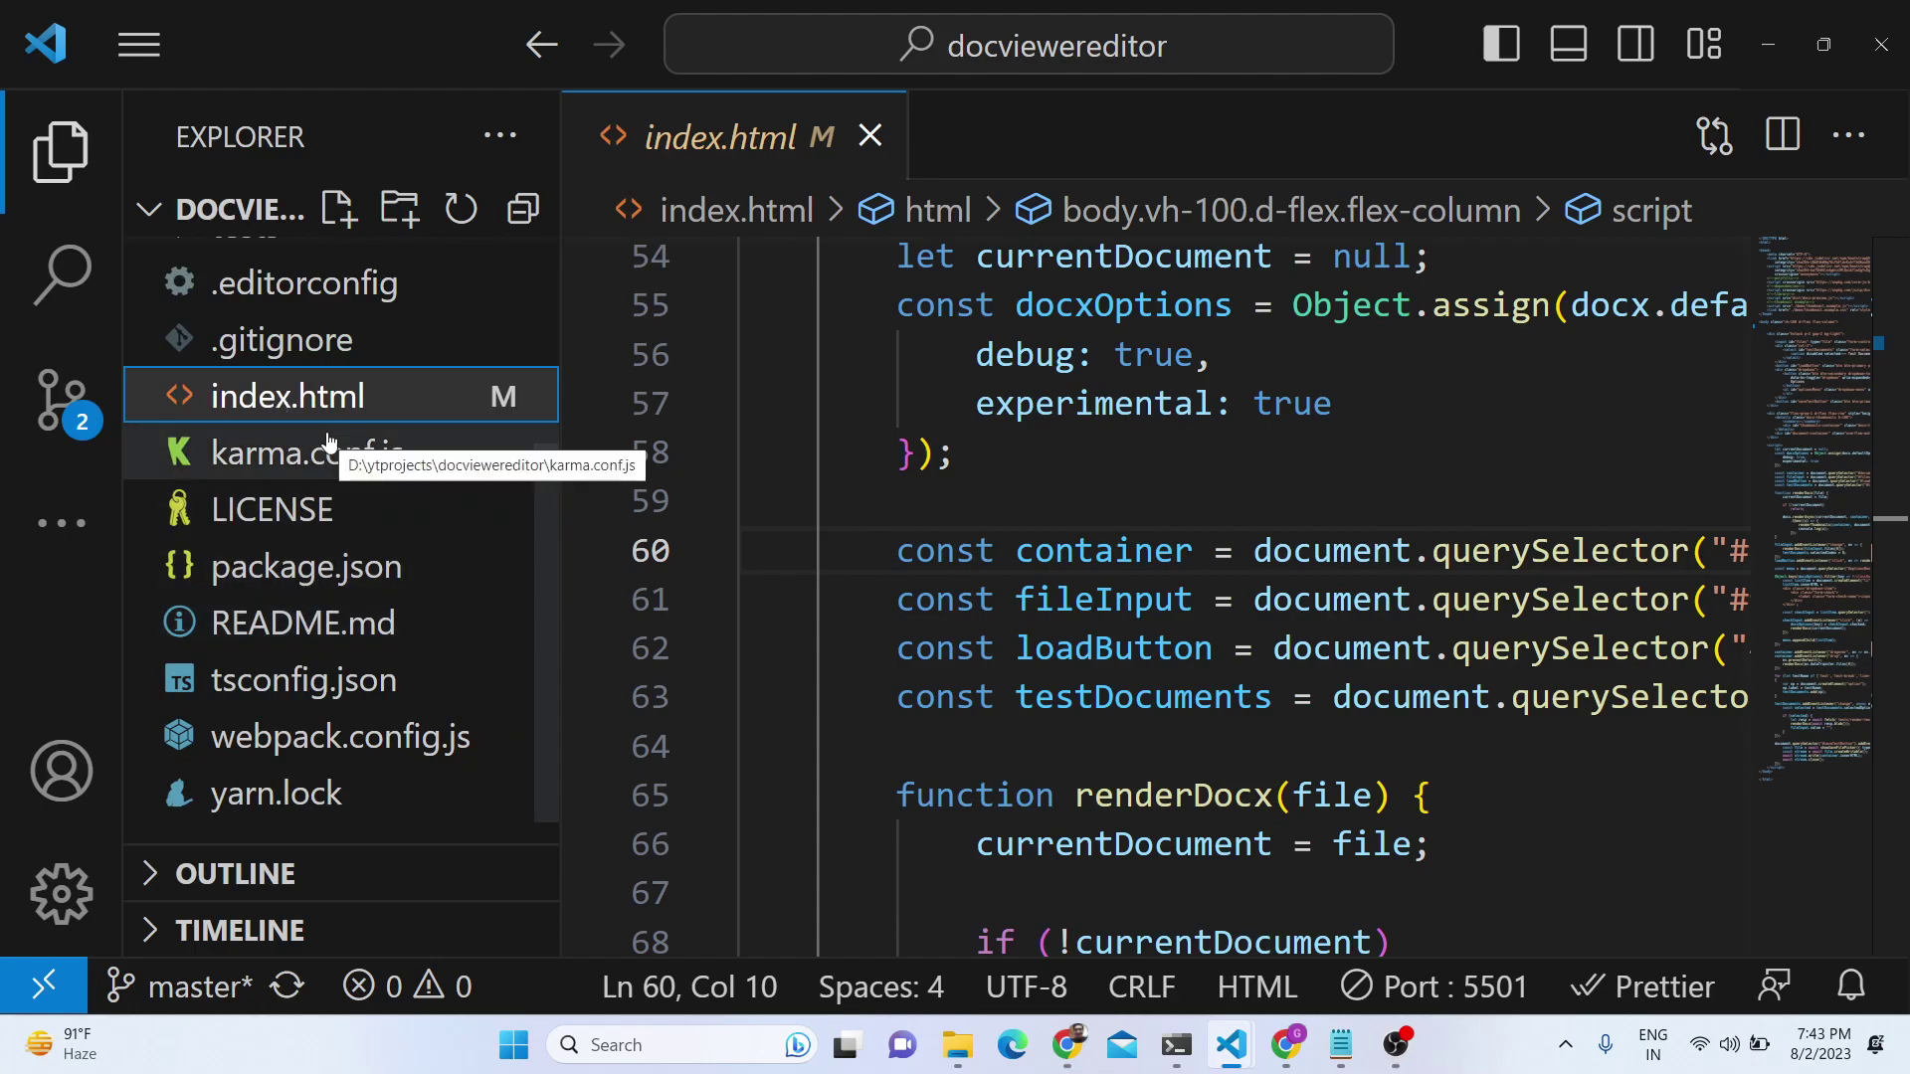
Select 'flex-grow-1 d-flex flex-row' on line 45, then bring the DOCX viewer forward
scroll(1166, 597, up, 8)
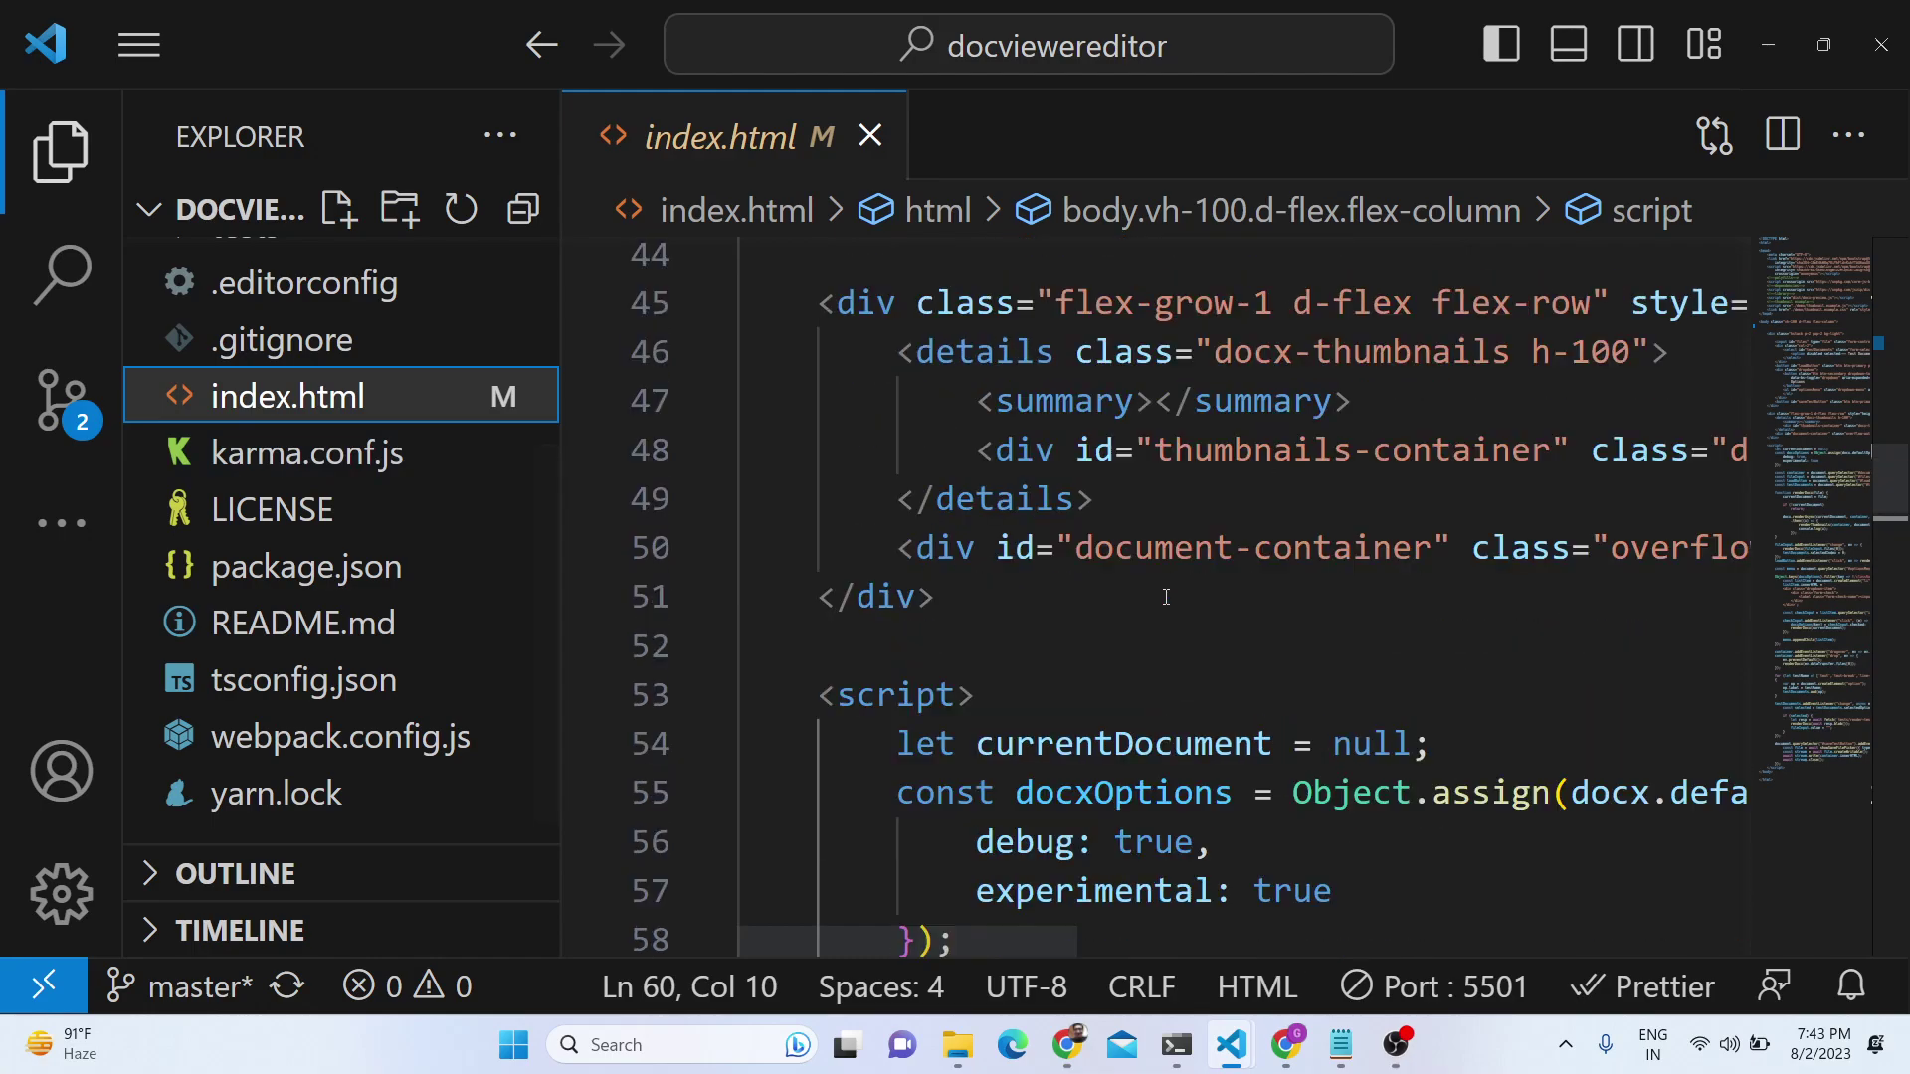
scroll(1166, 597, down, 8)
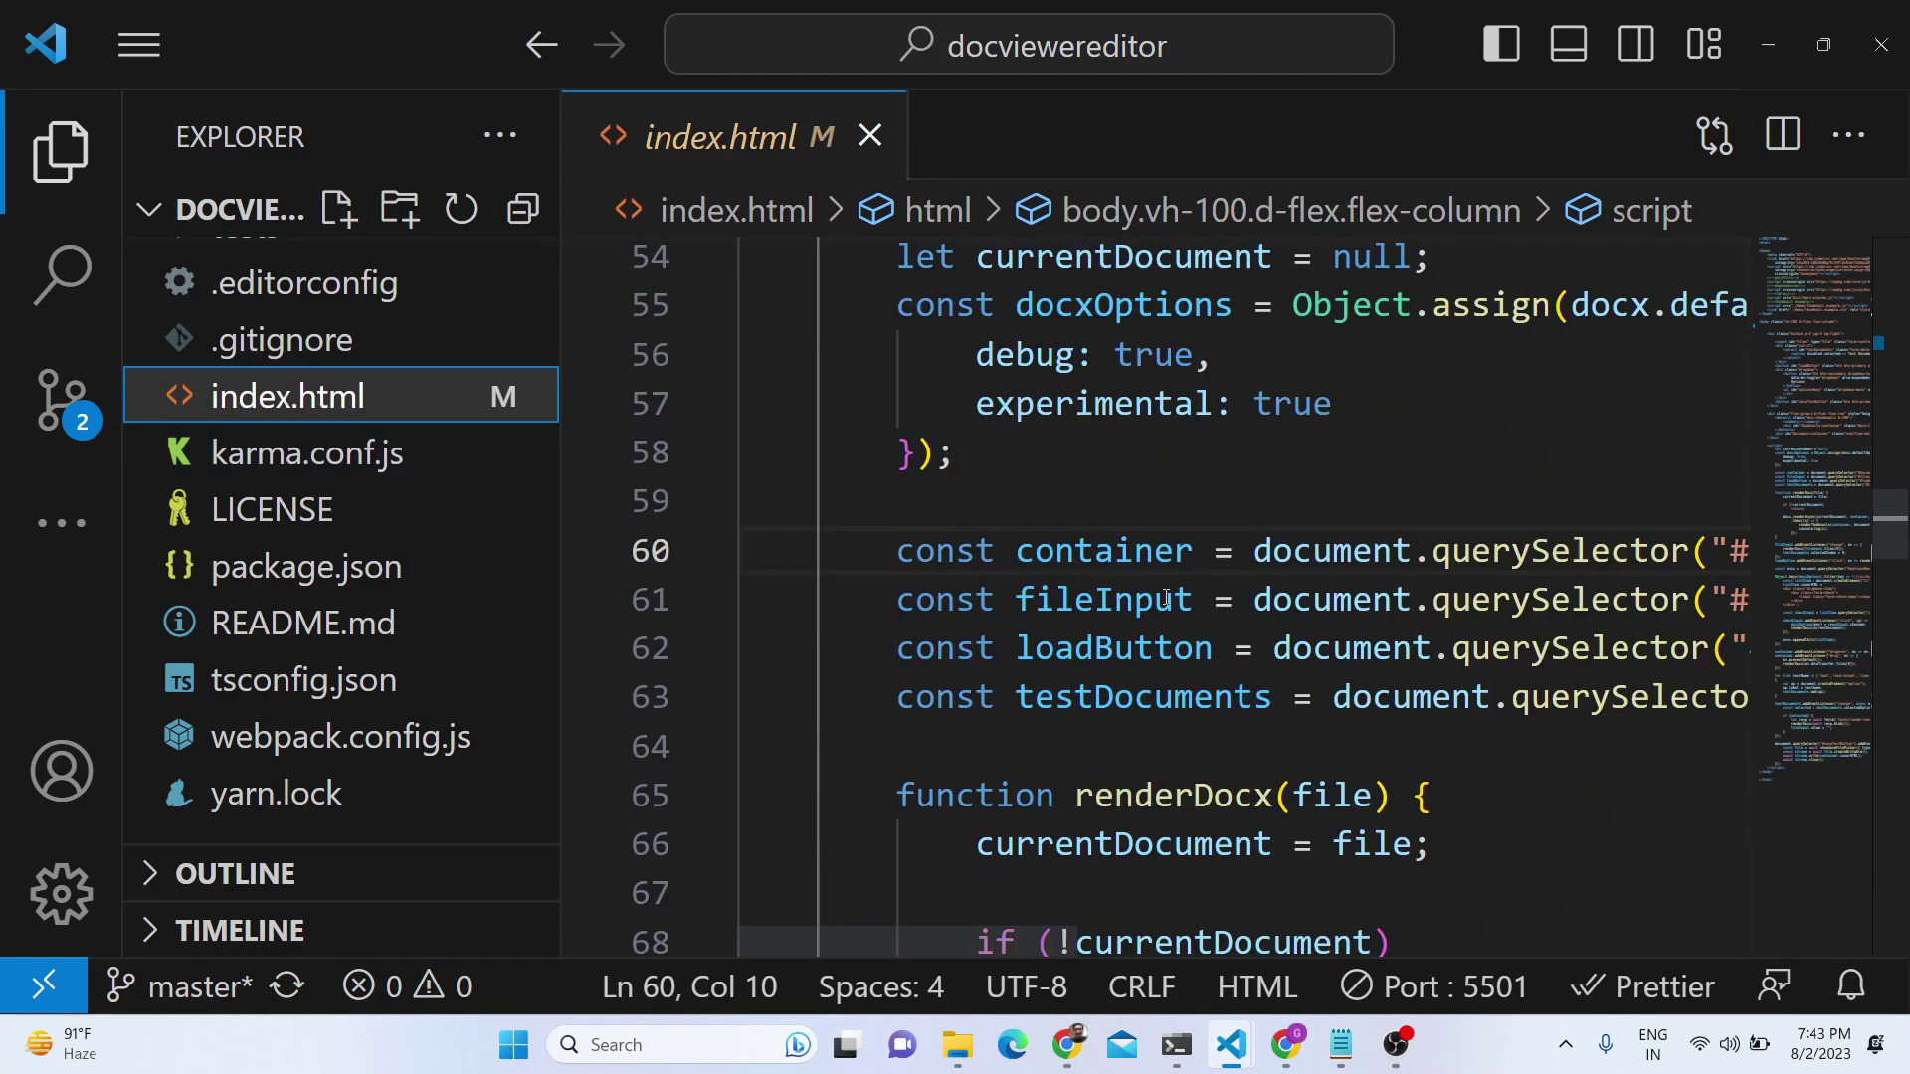
scroll(1187, 598, up, 5)
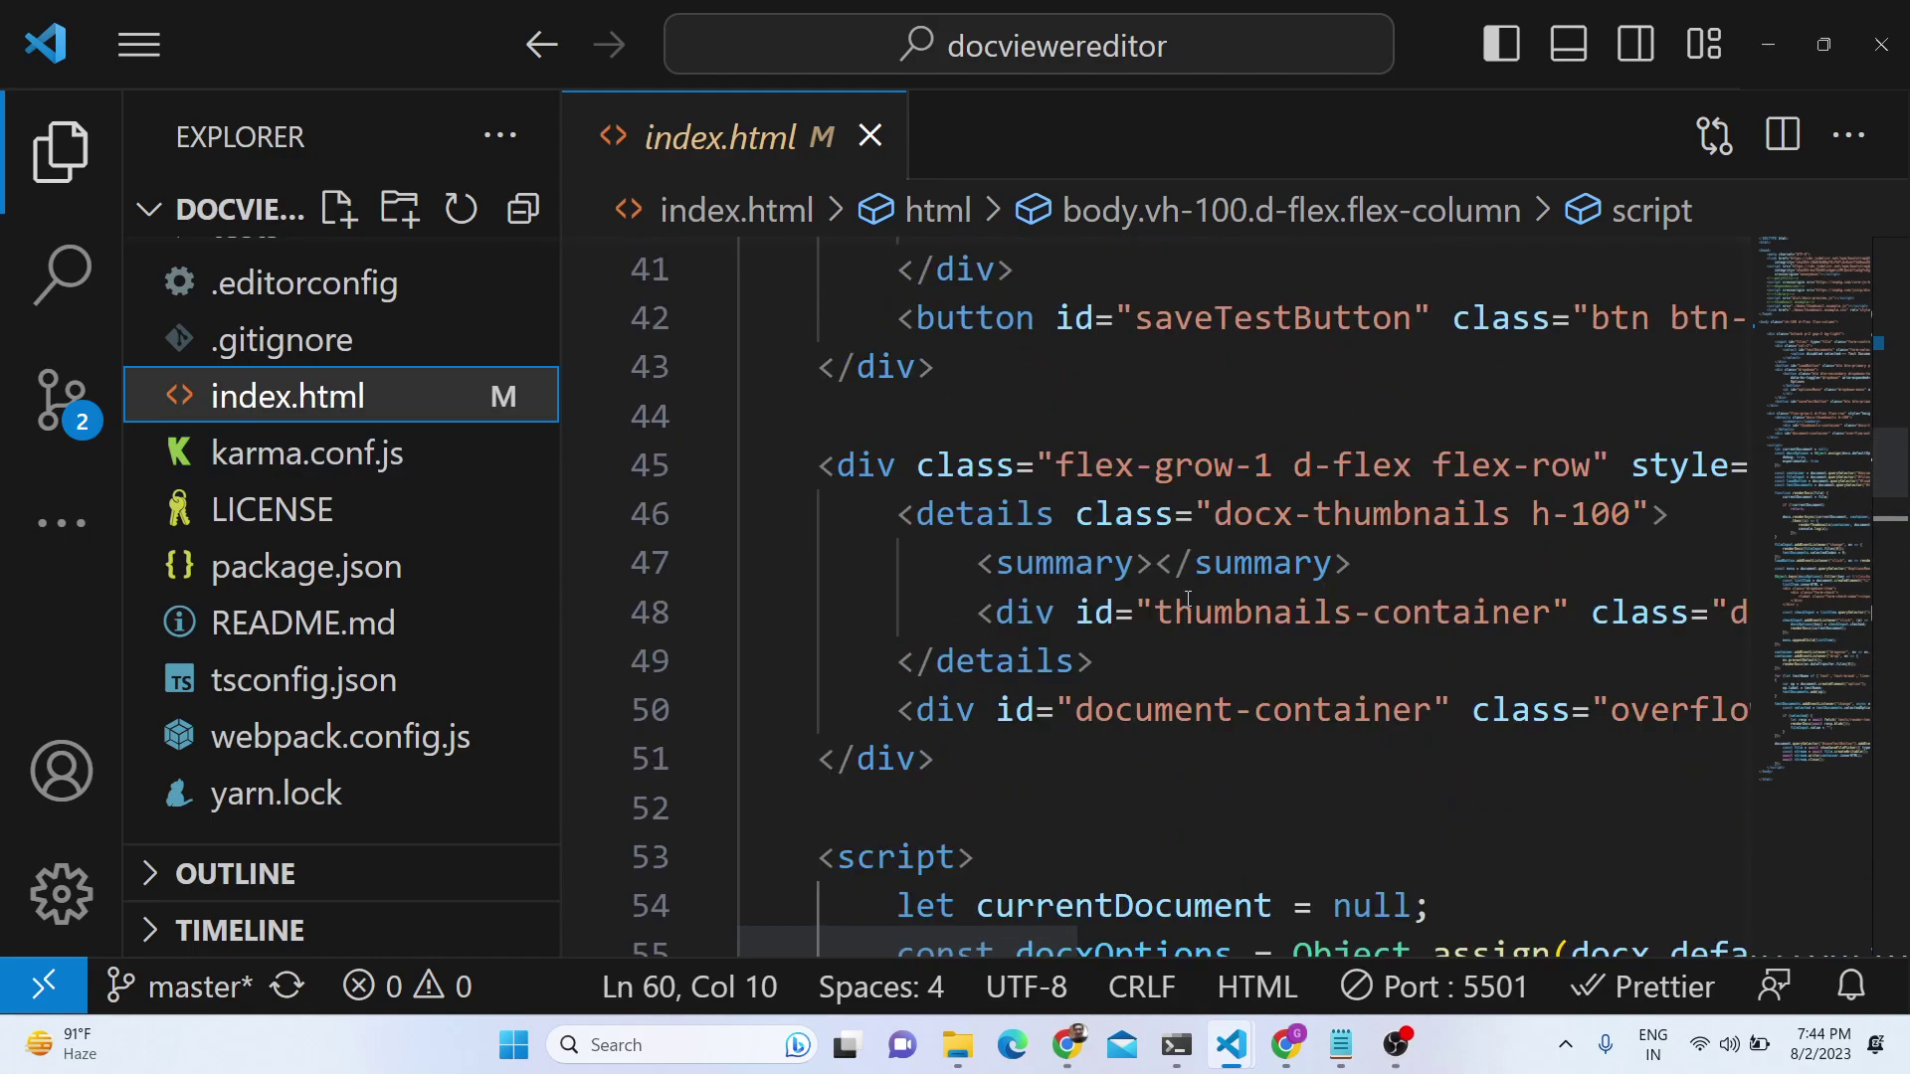
drag(1070, 459, 1589, 458)
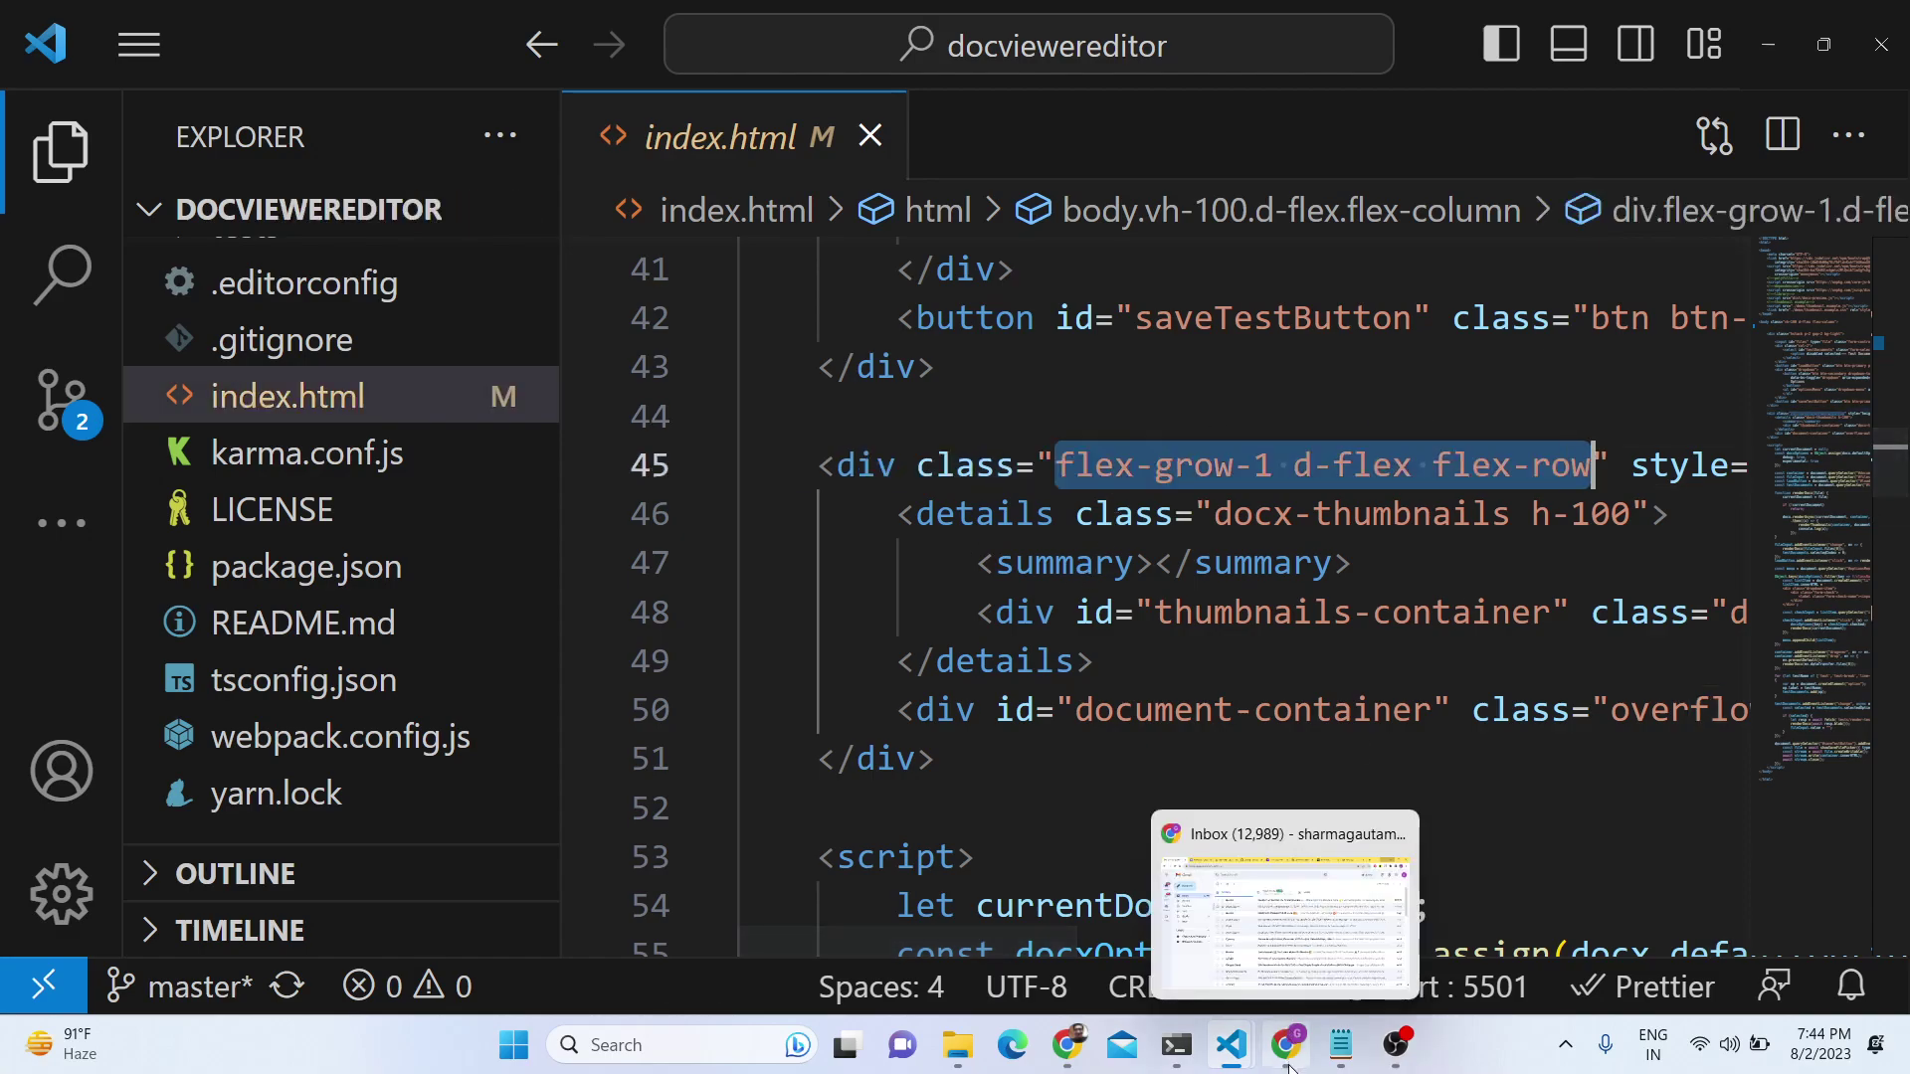
click(1067, 1061)
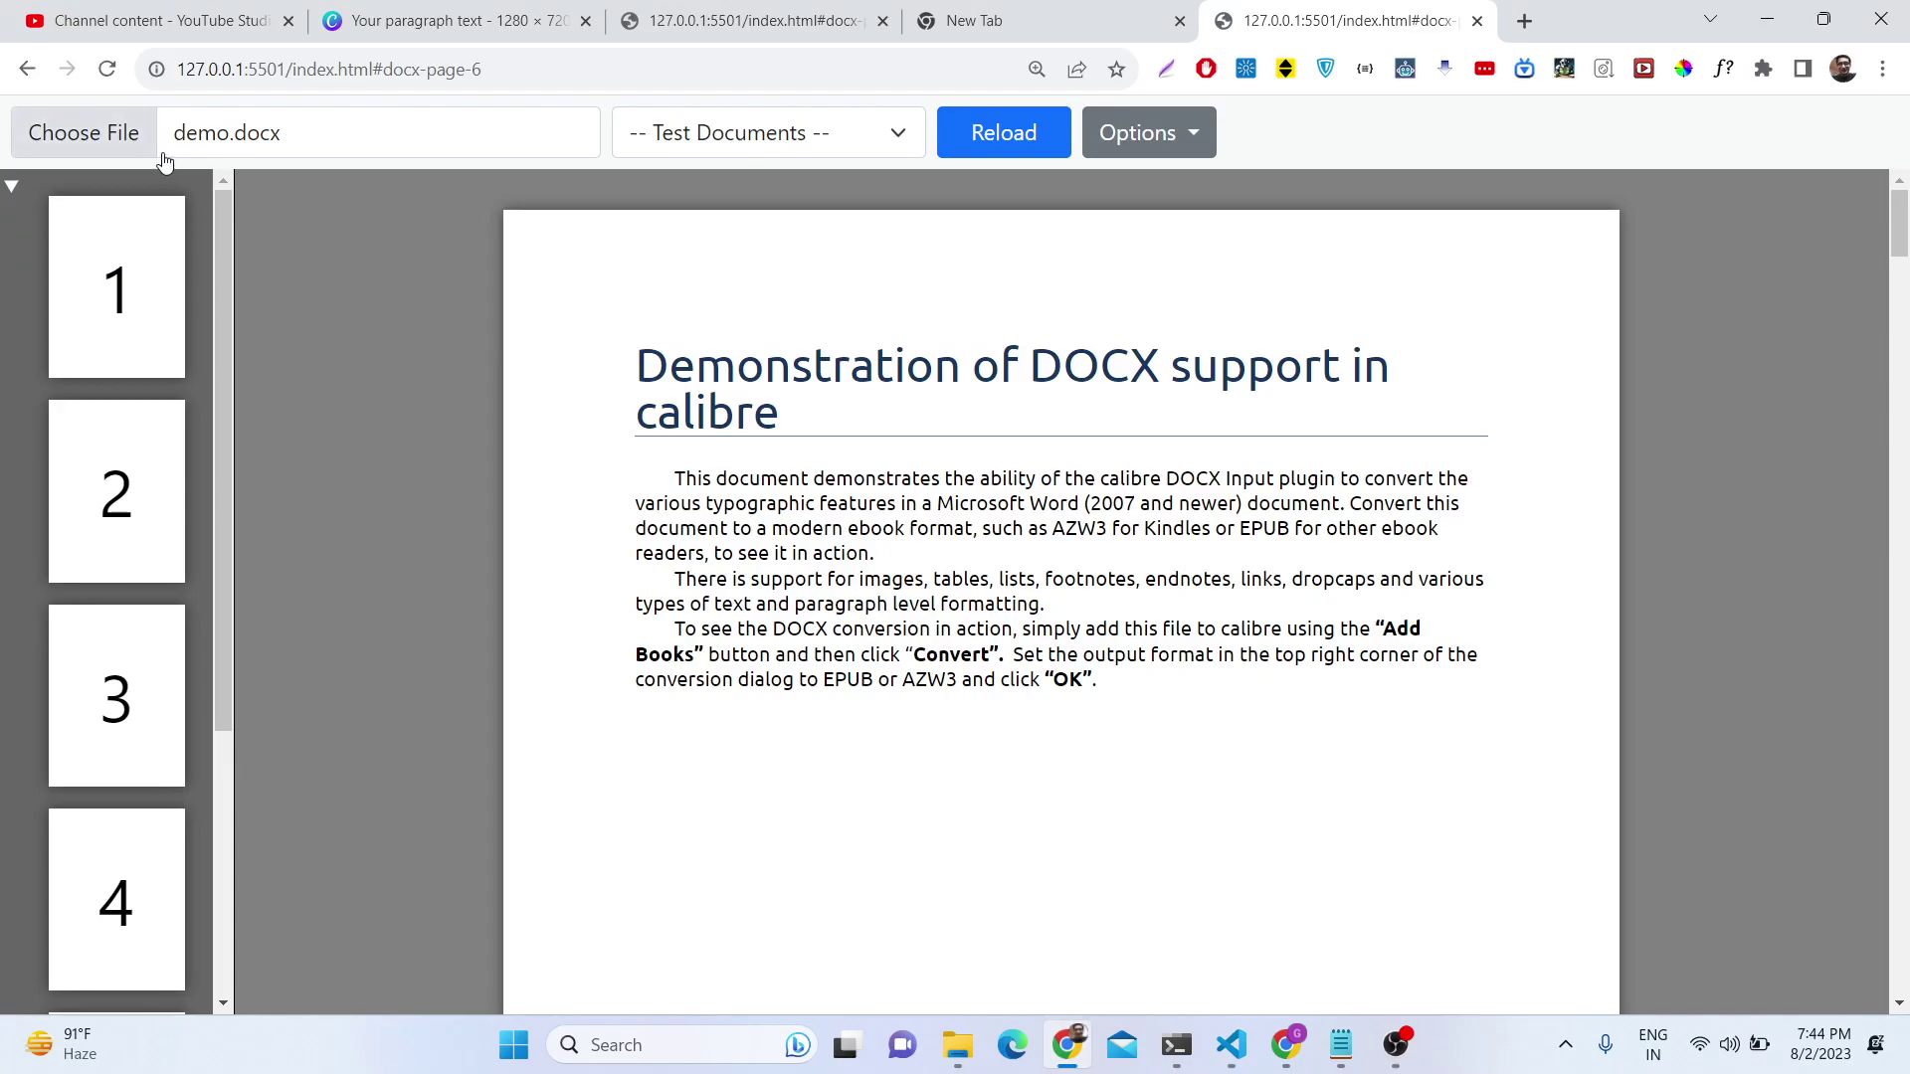
Toggle the useBase64URL option on and off, then show the Test Documents list
click(1099, 148)
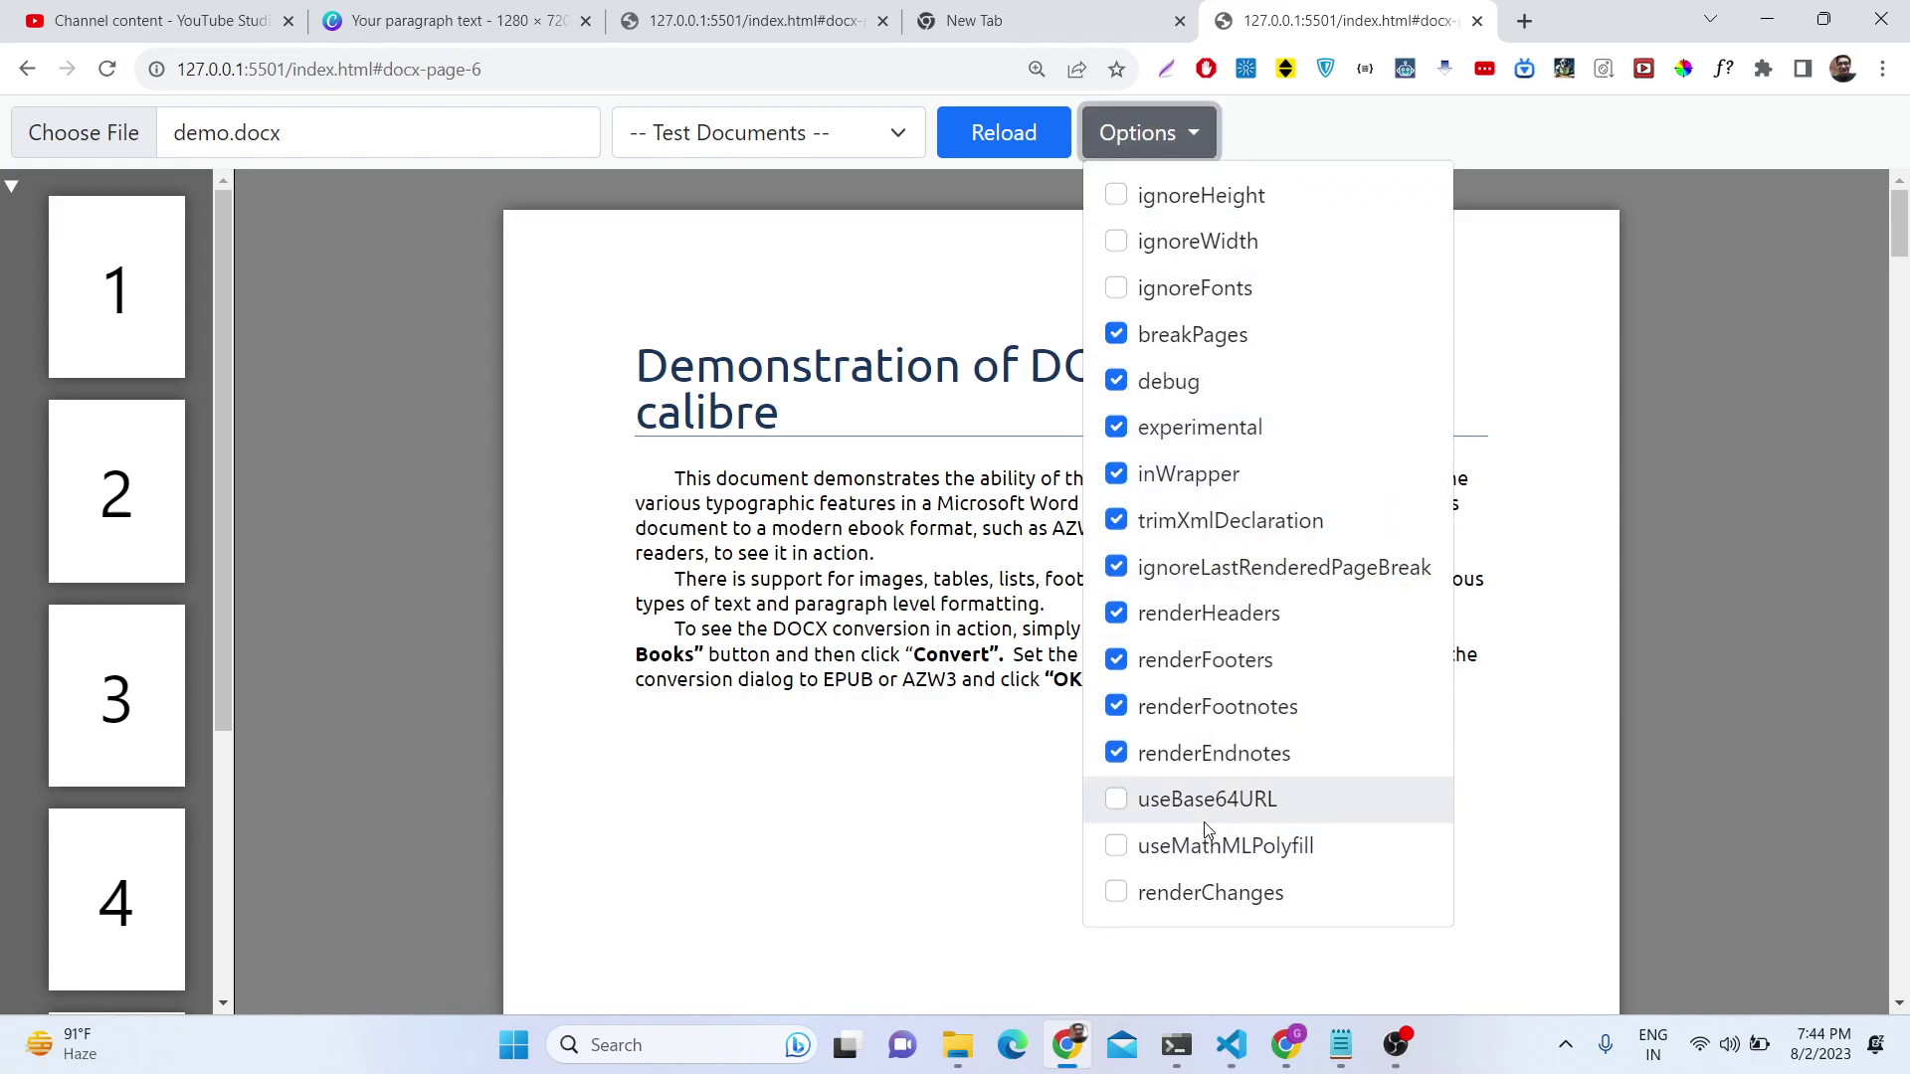
click(1119, 802)
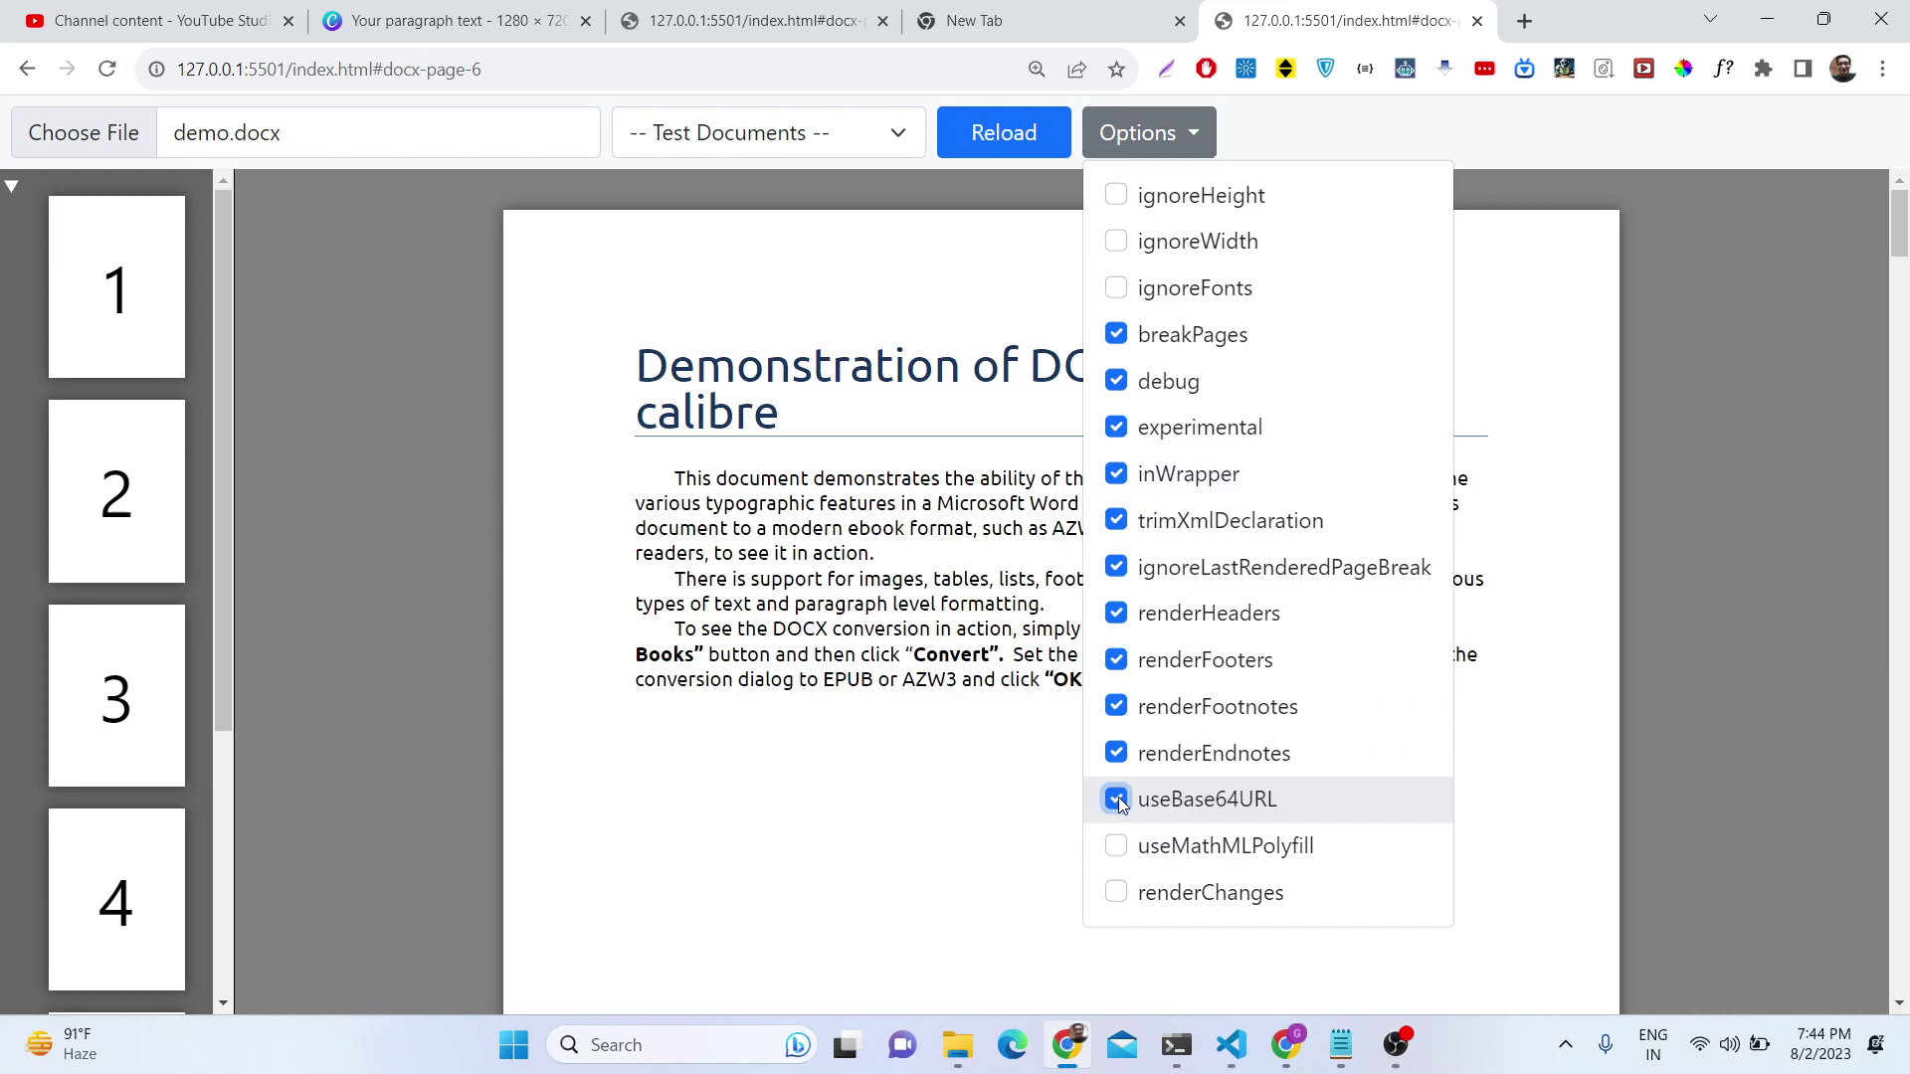
double_click(1119, 802)
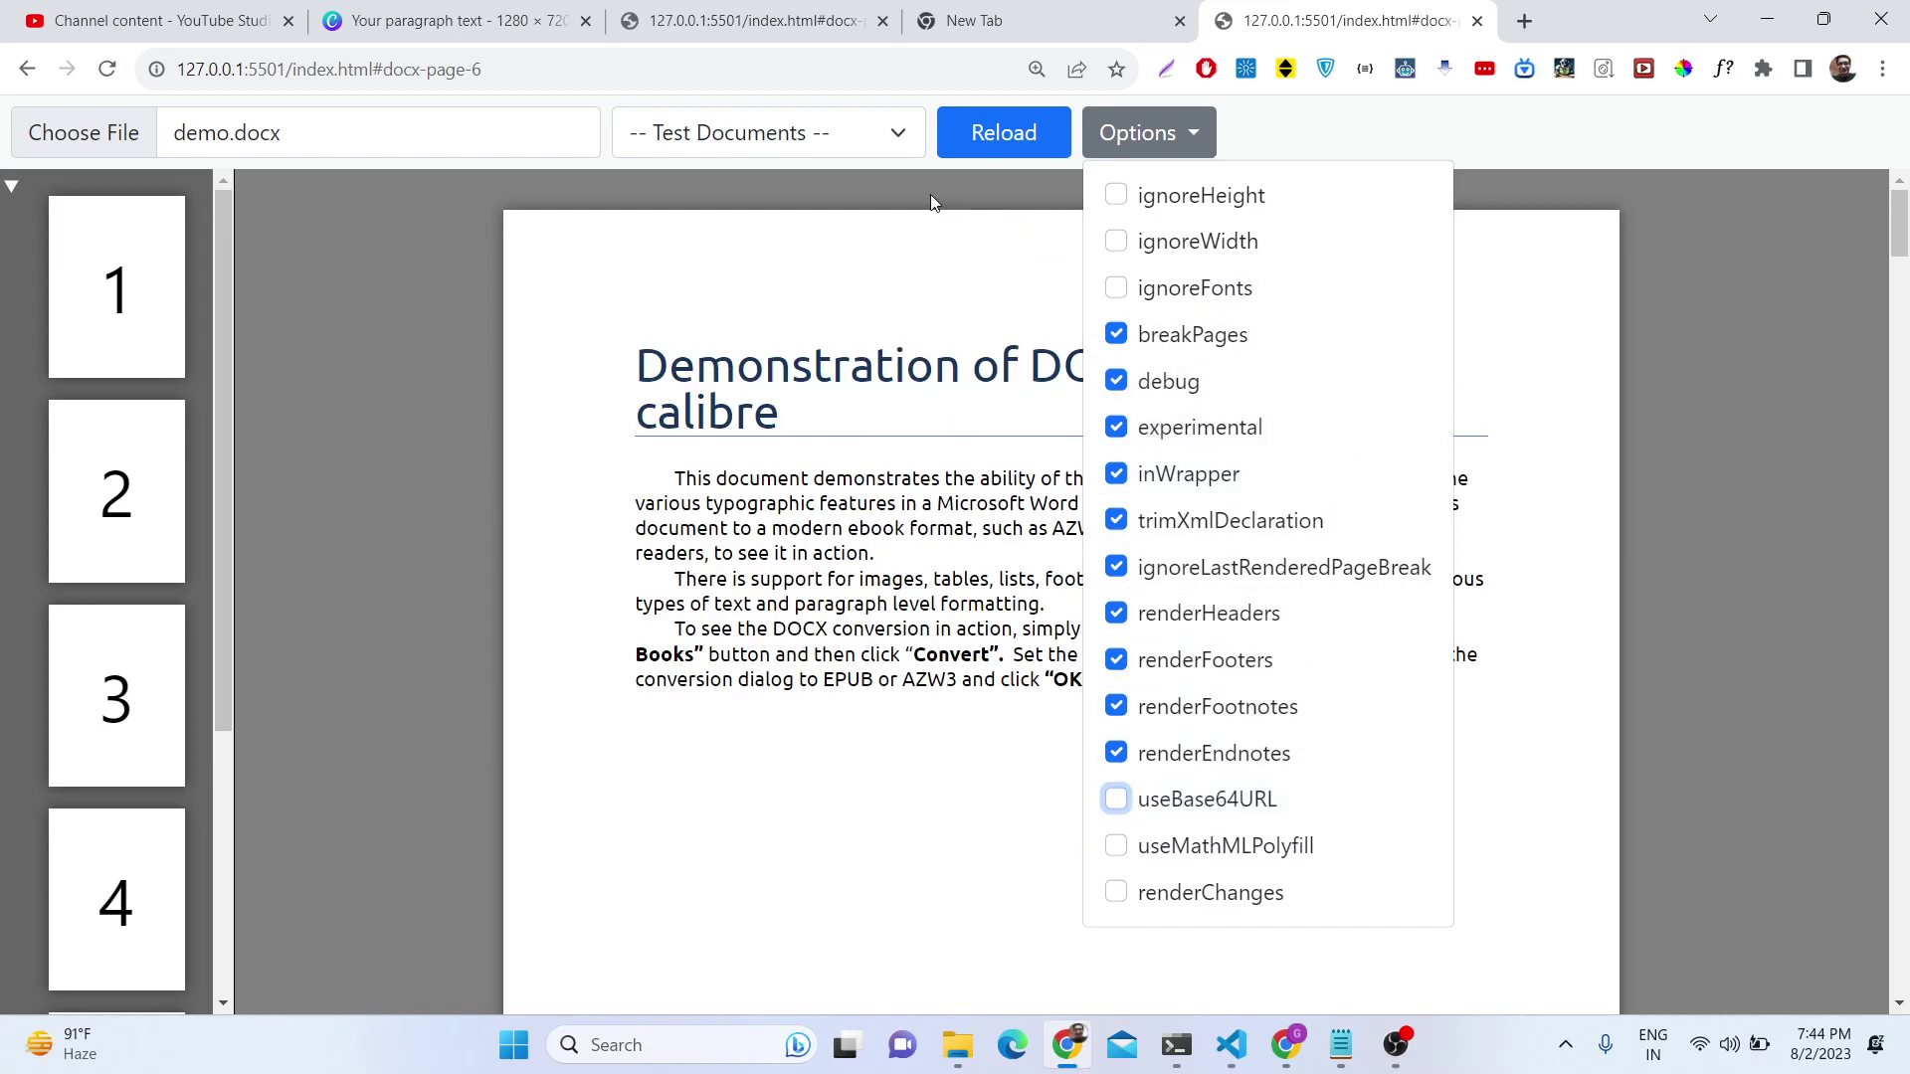
click(850, 134)
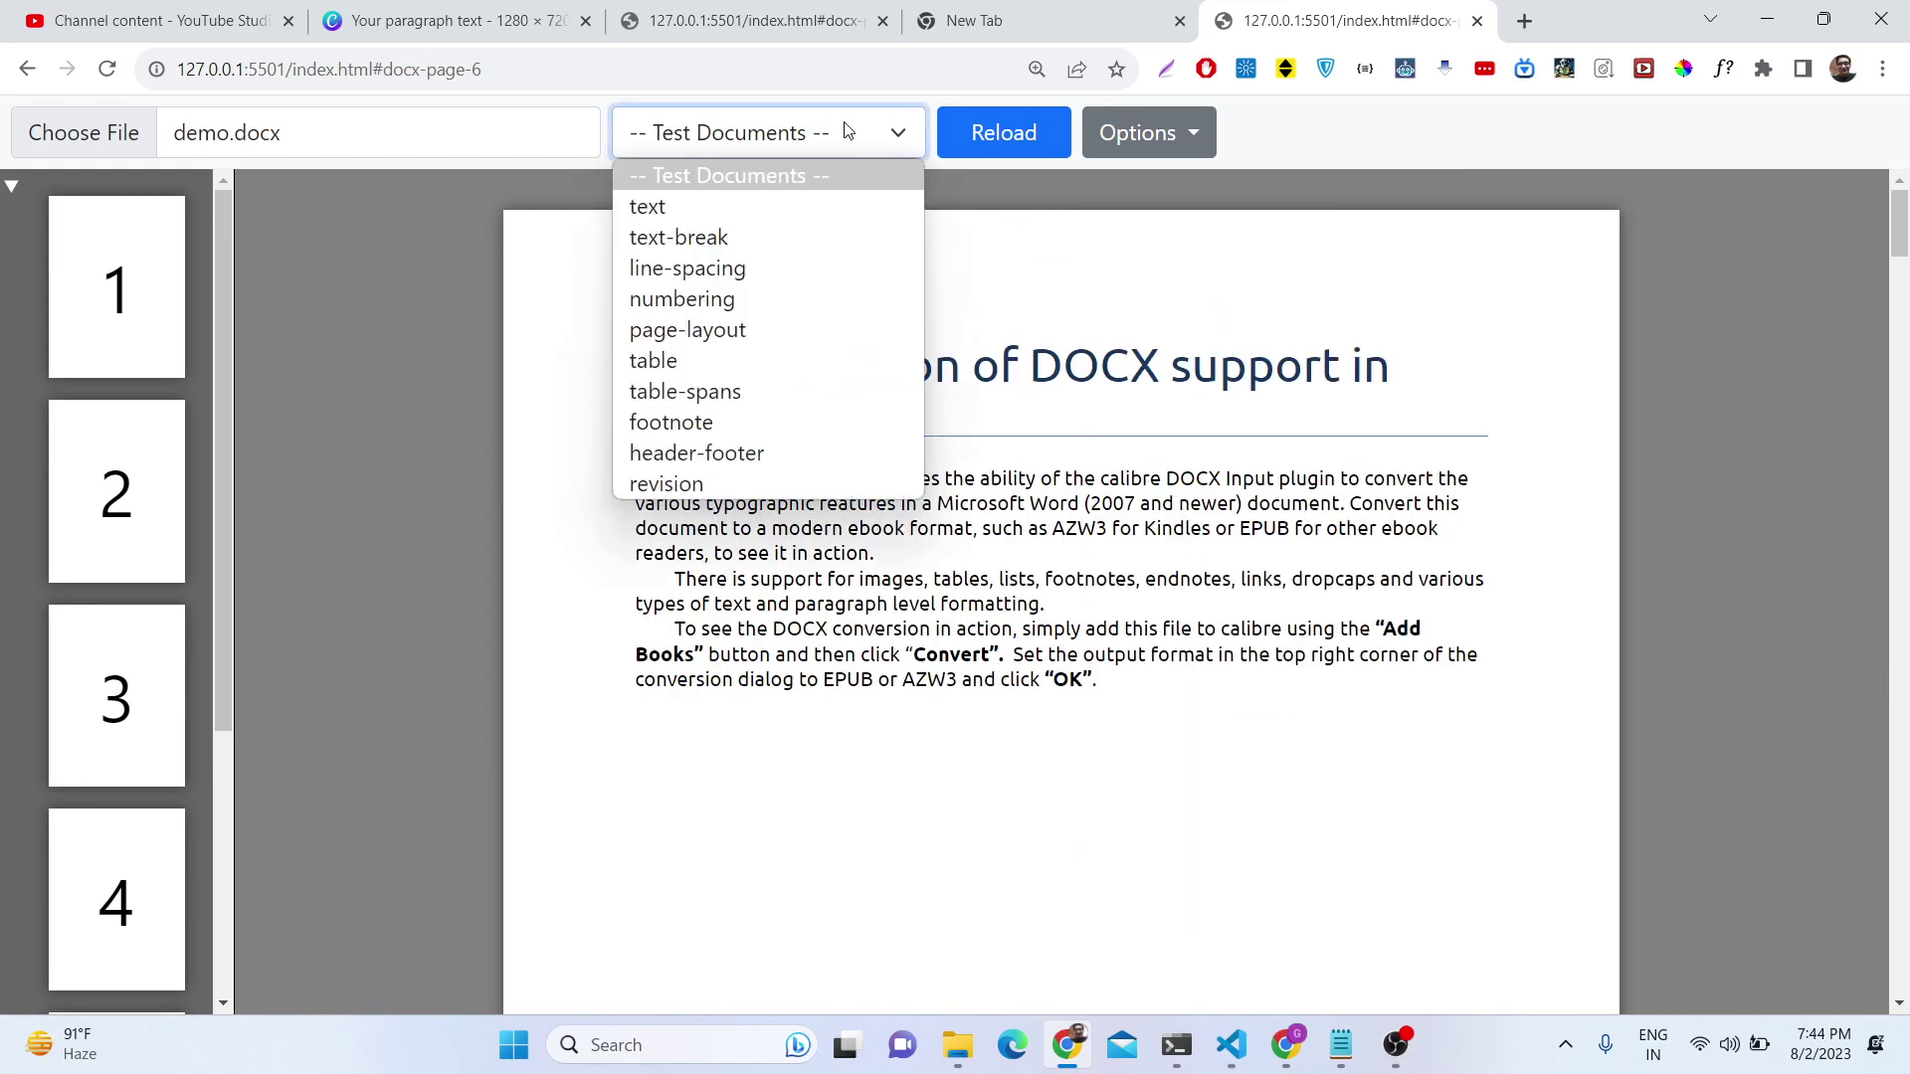
Preview the page-layout test document, then switch to the text test document
click(763, 332)
scroll(732, 403, down, 6)
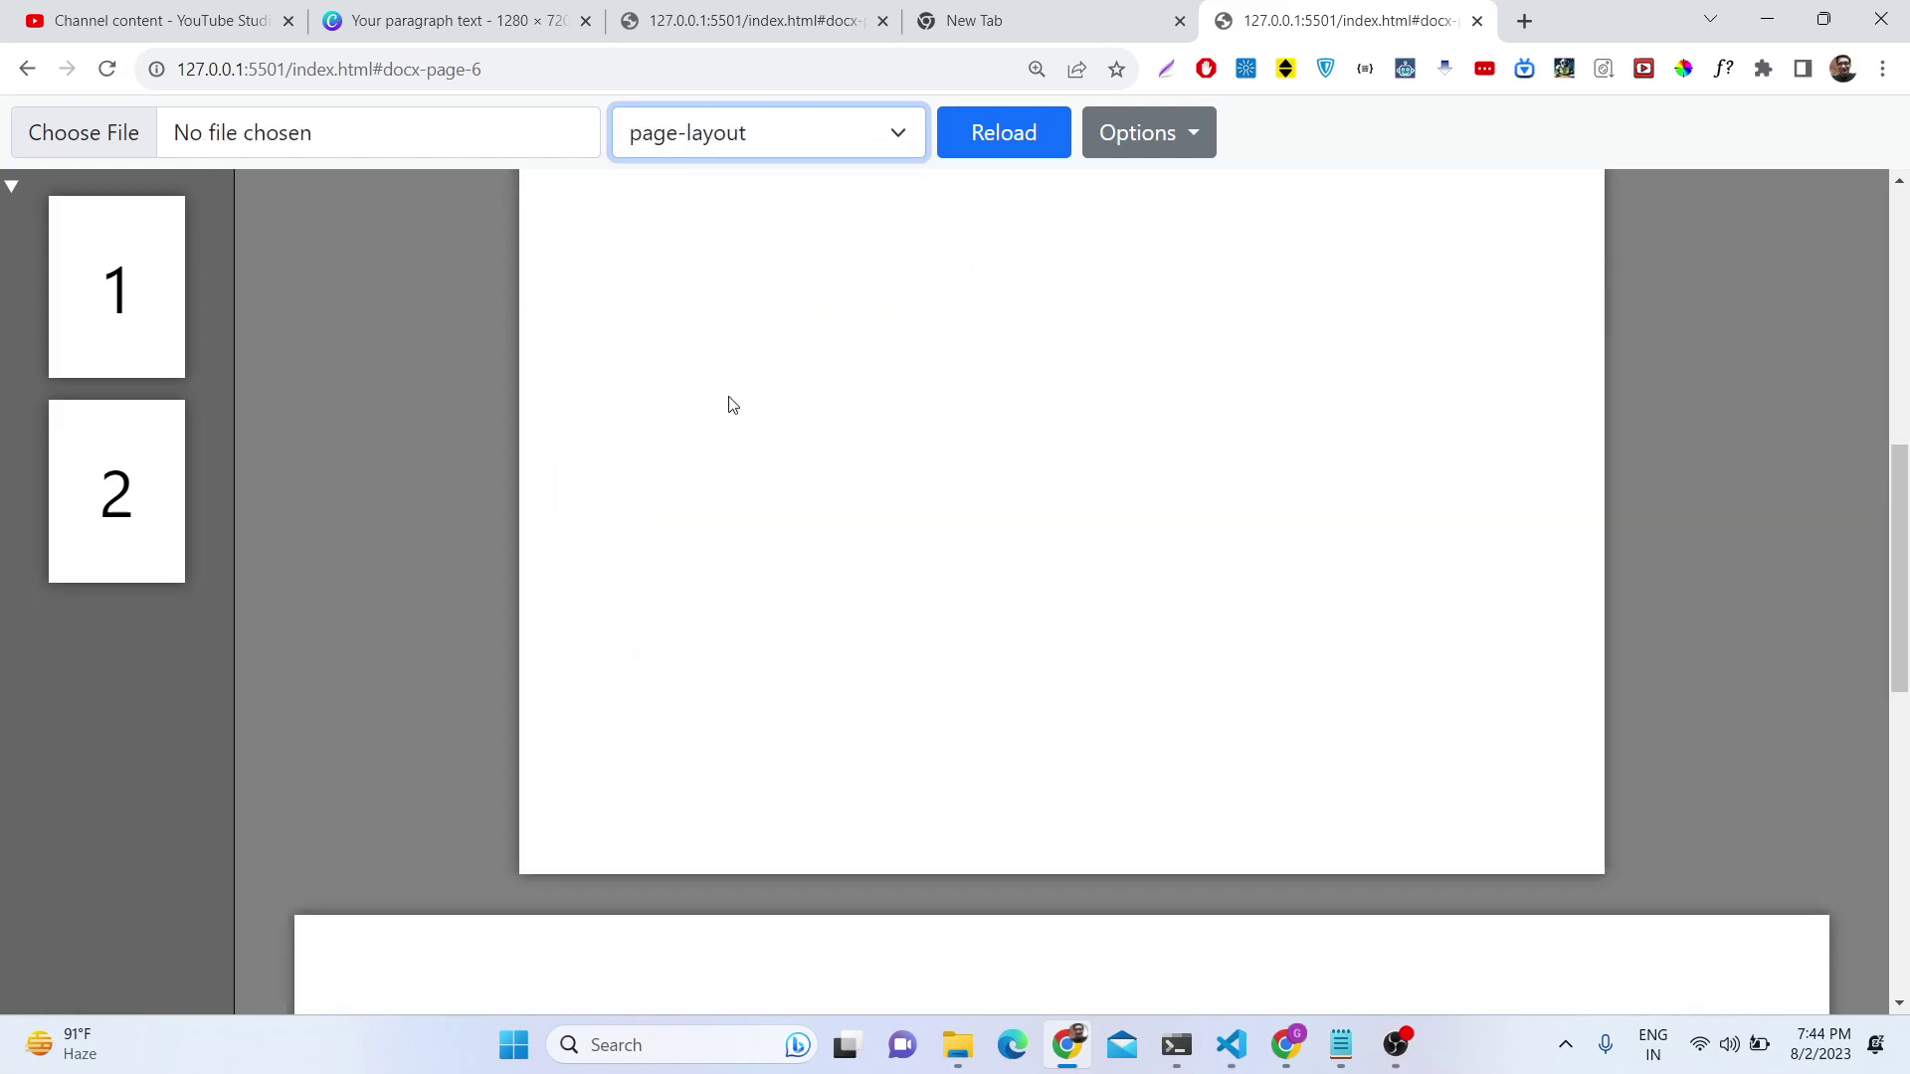
scroll(686, 378, up, 6)
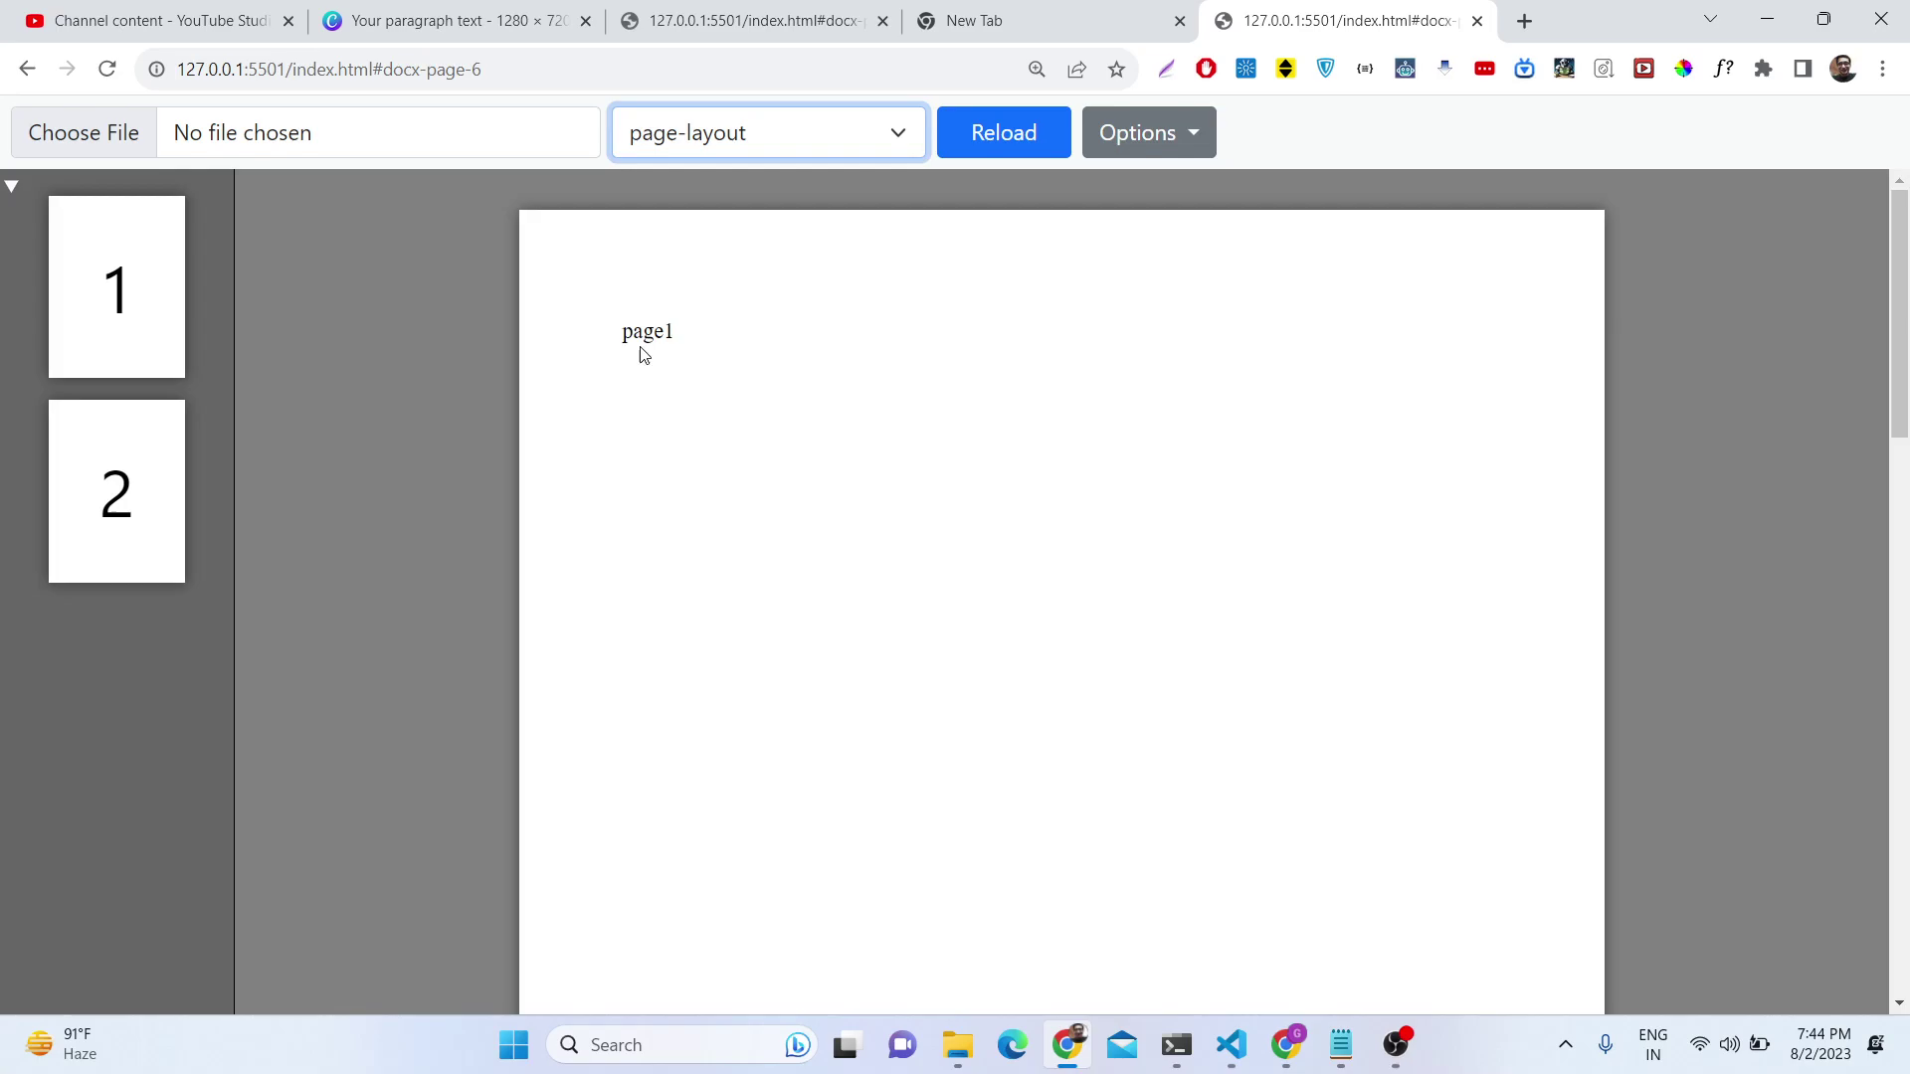
click(686, 130)
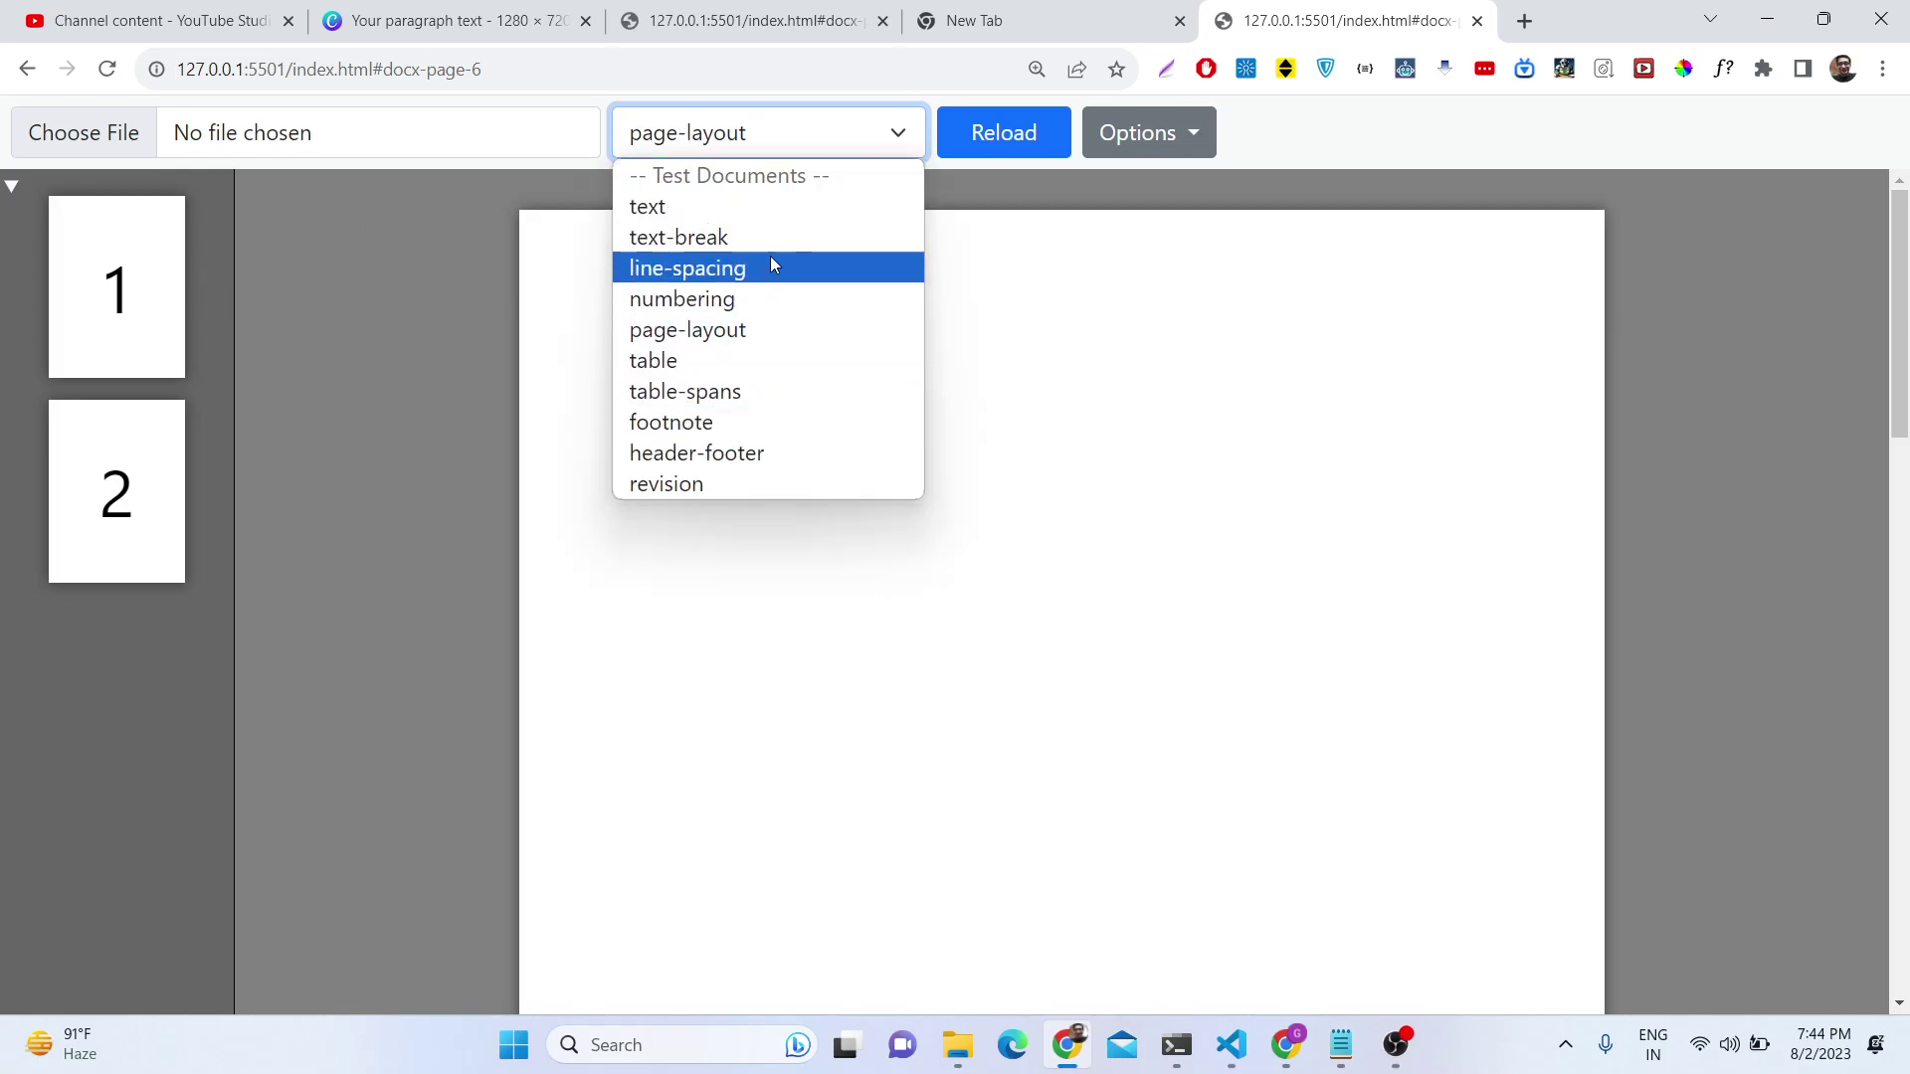
key(Escape)
key(Down)
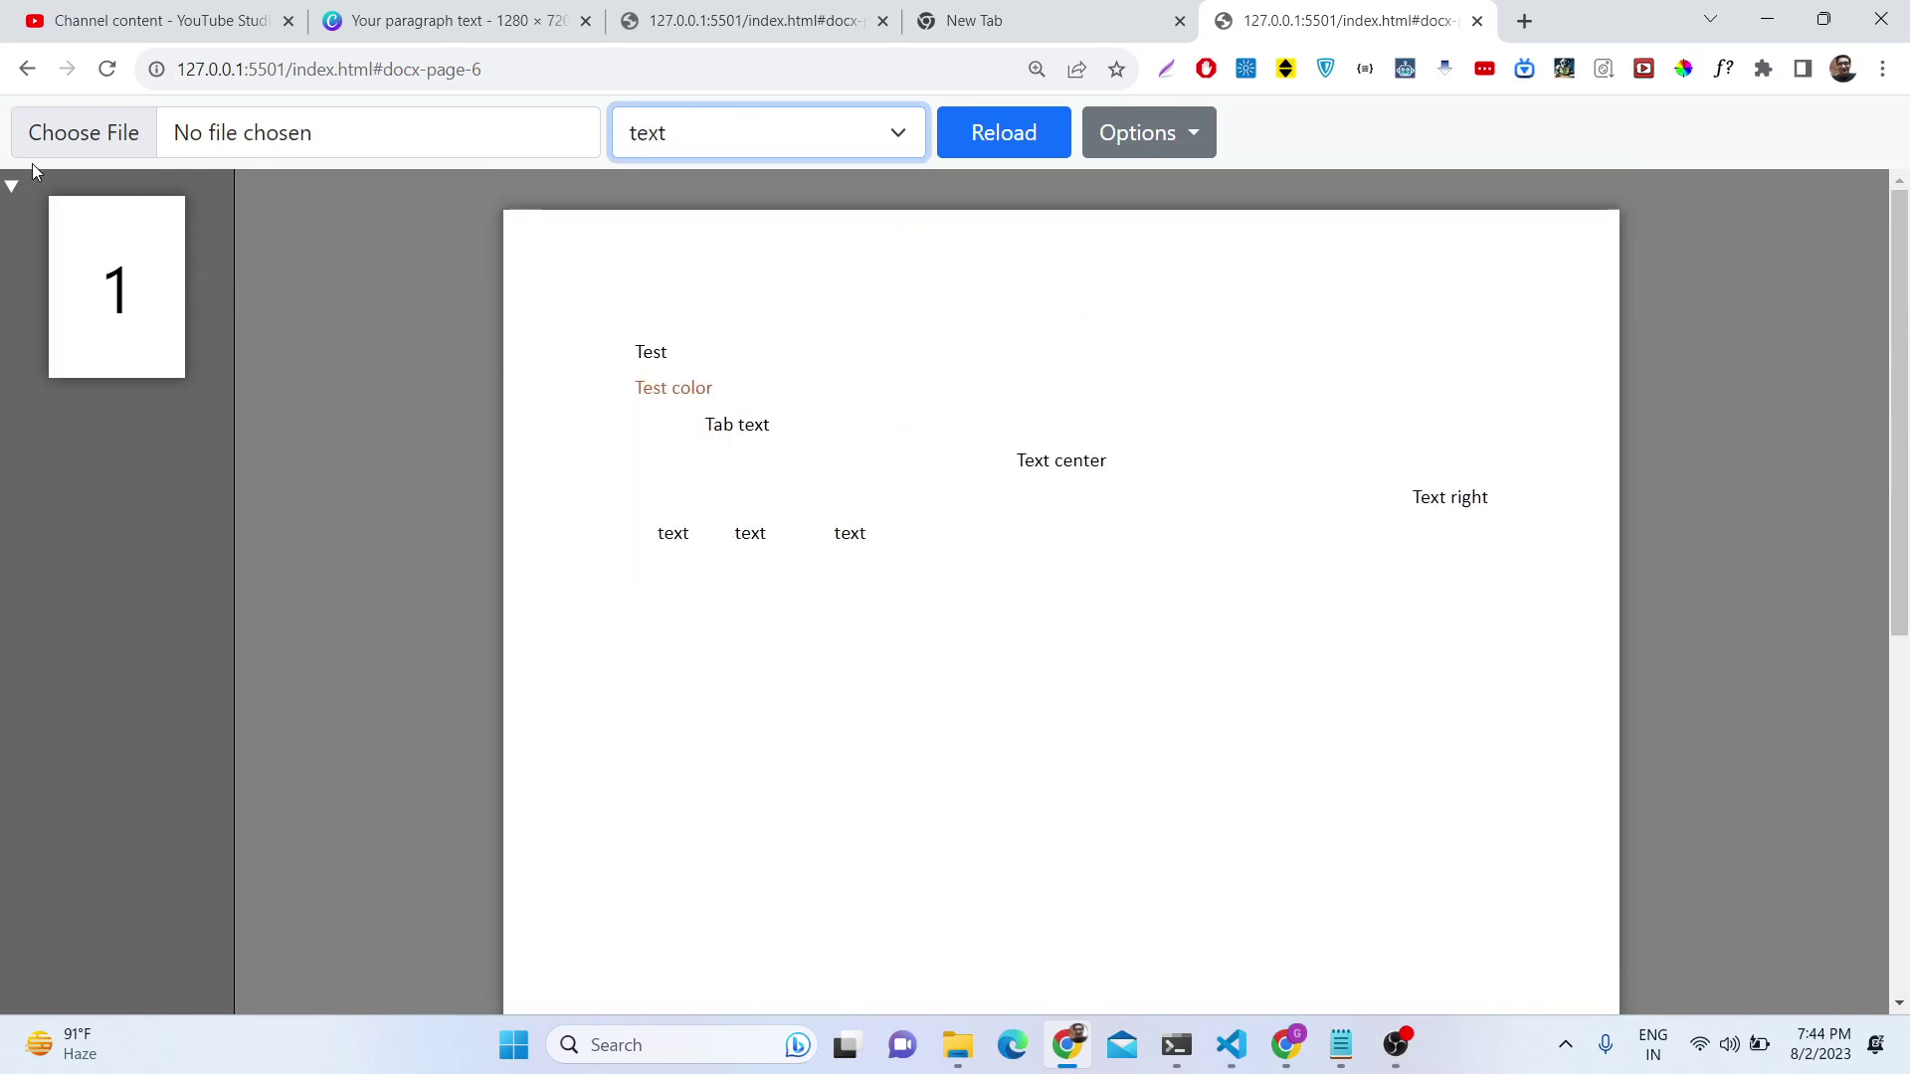
Reload file-sample_500kB.docx via Choose File, then switch to VS Code's index.html
click(44, 134)
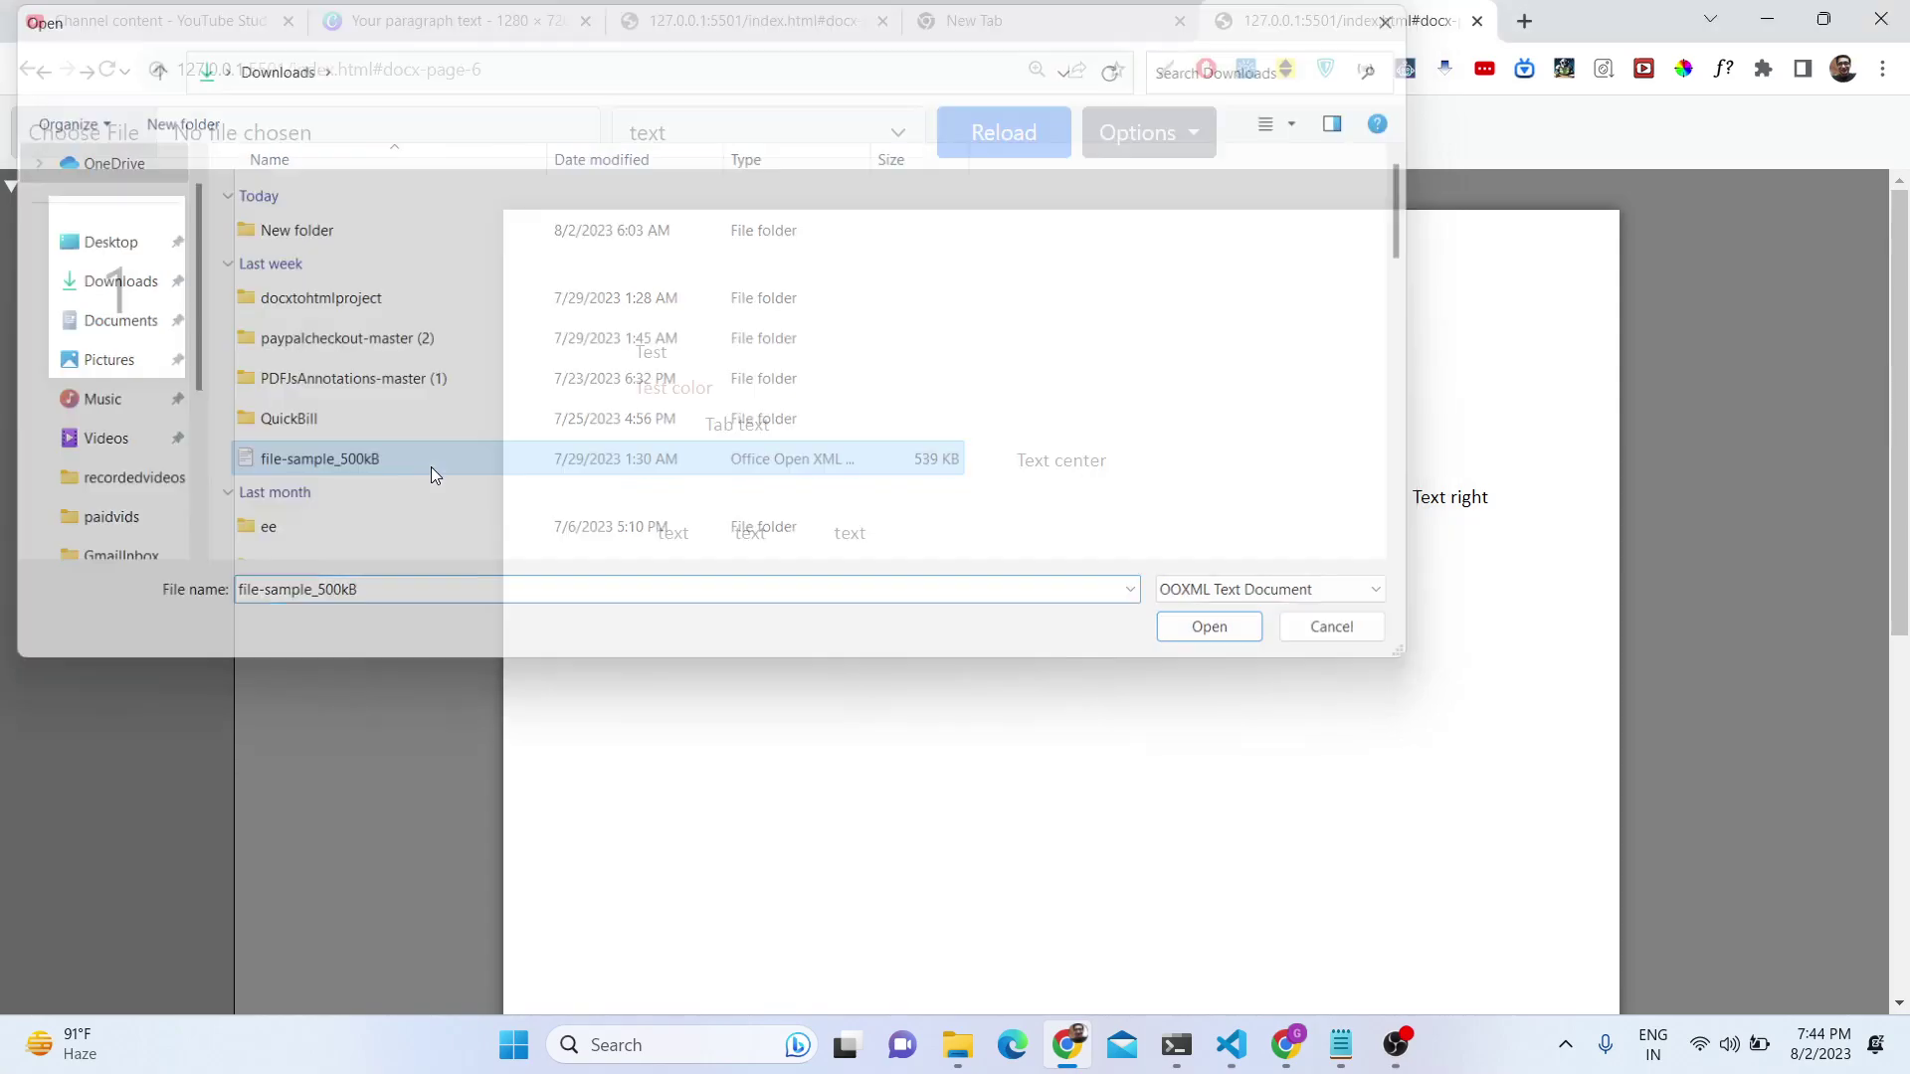
scroll(629, 508, down, 15)
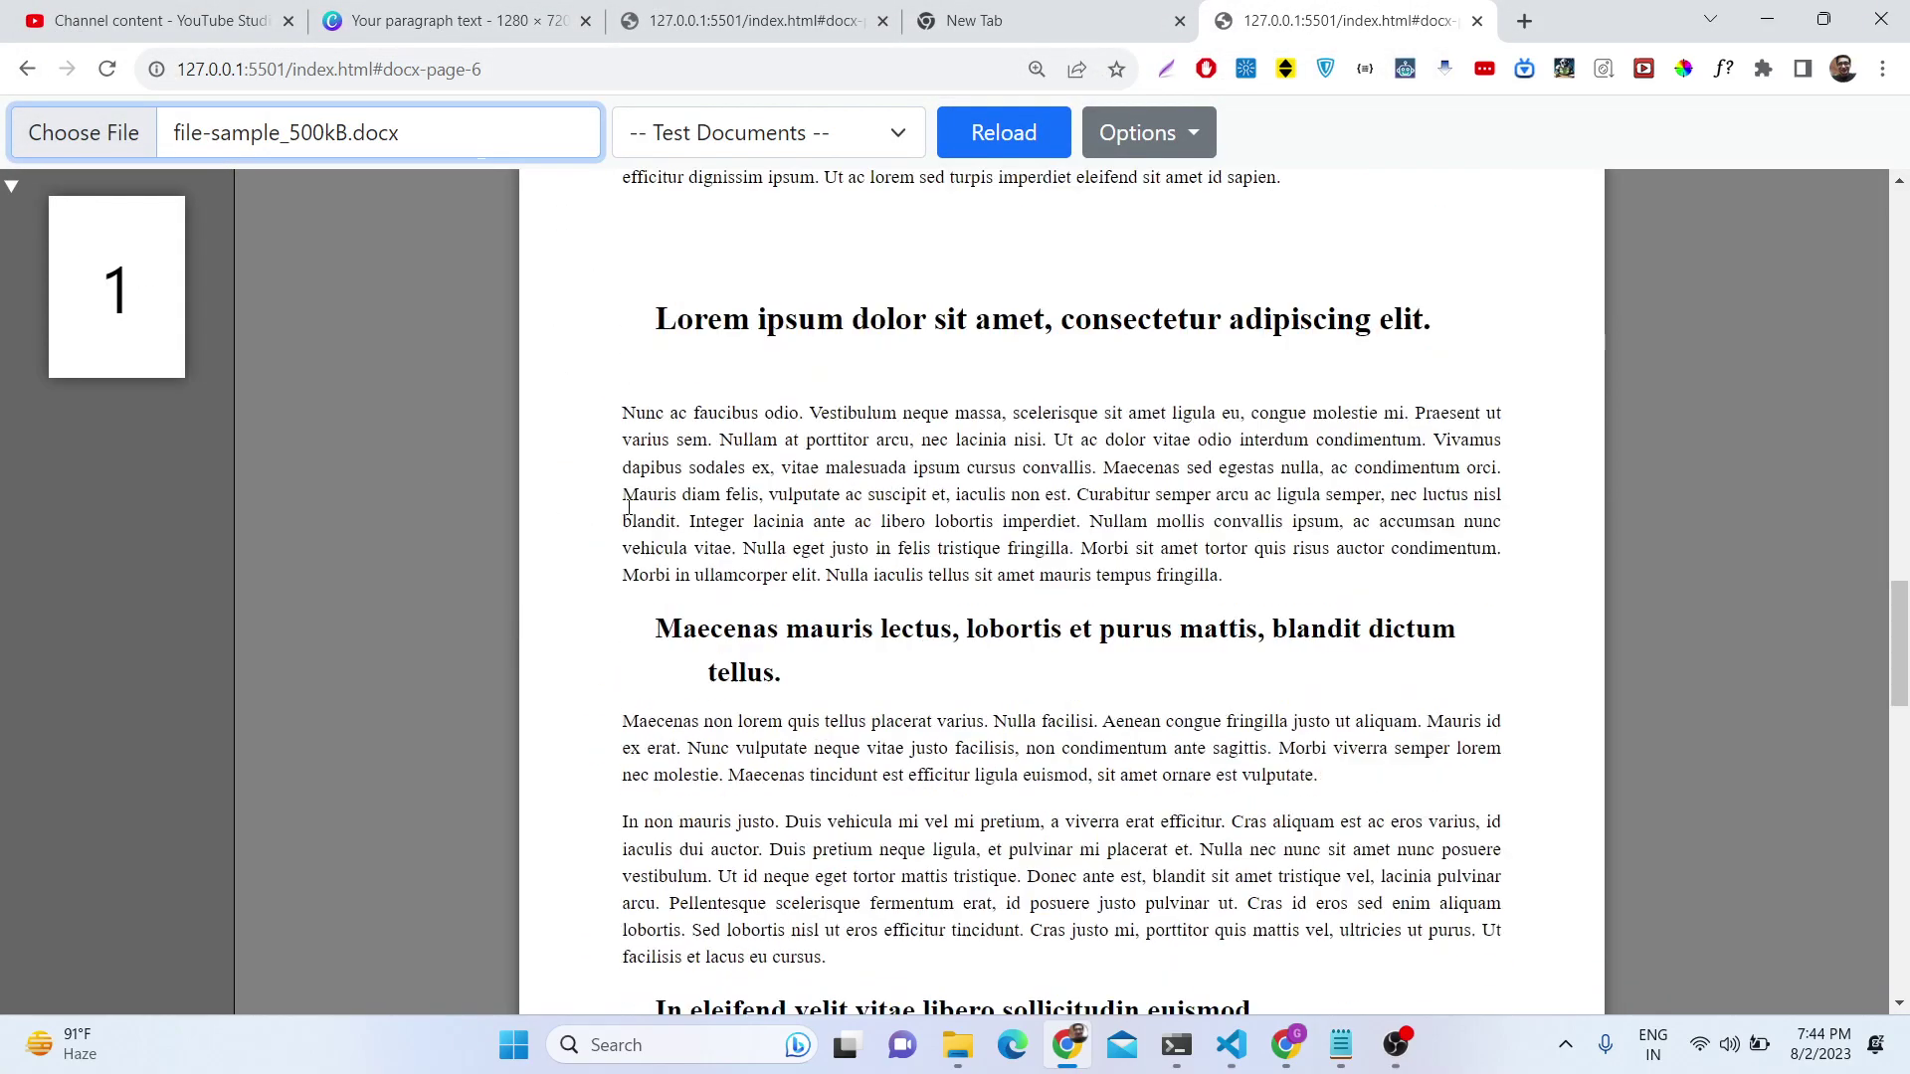
scroll(629, 508, up, 10)
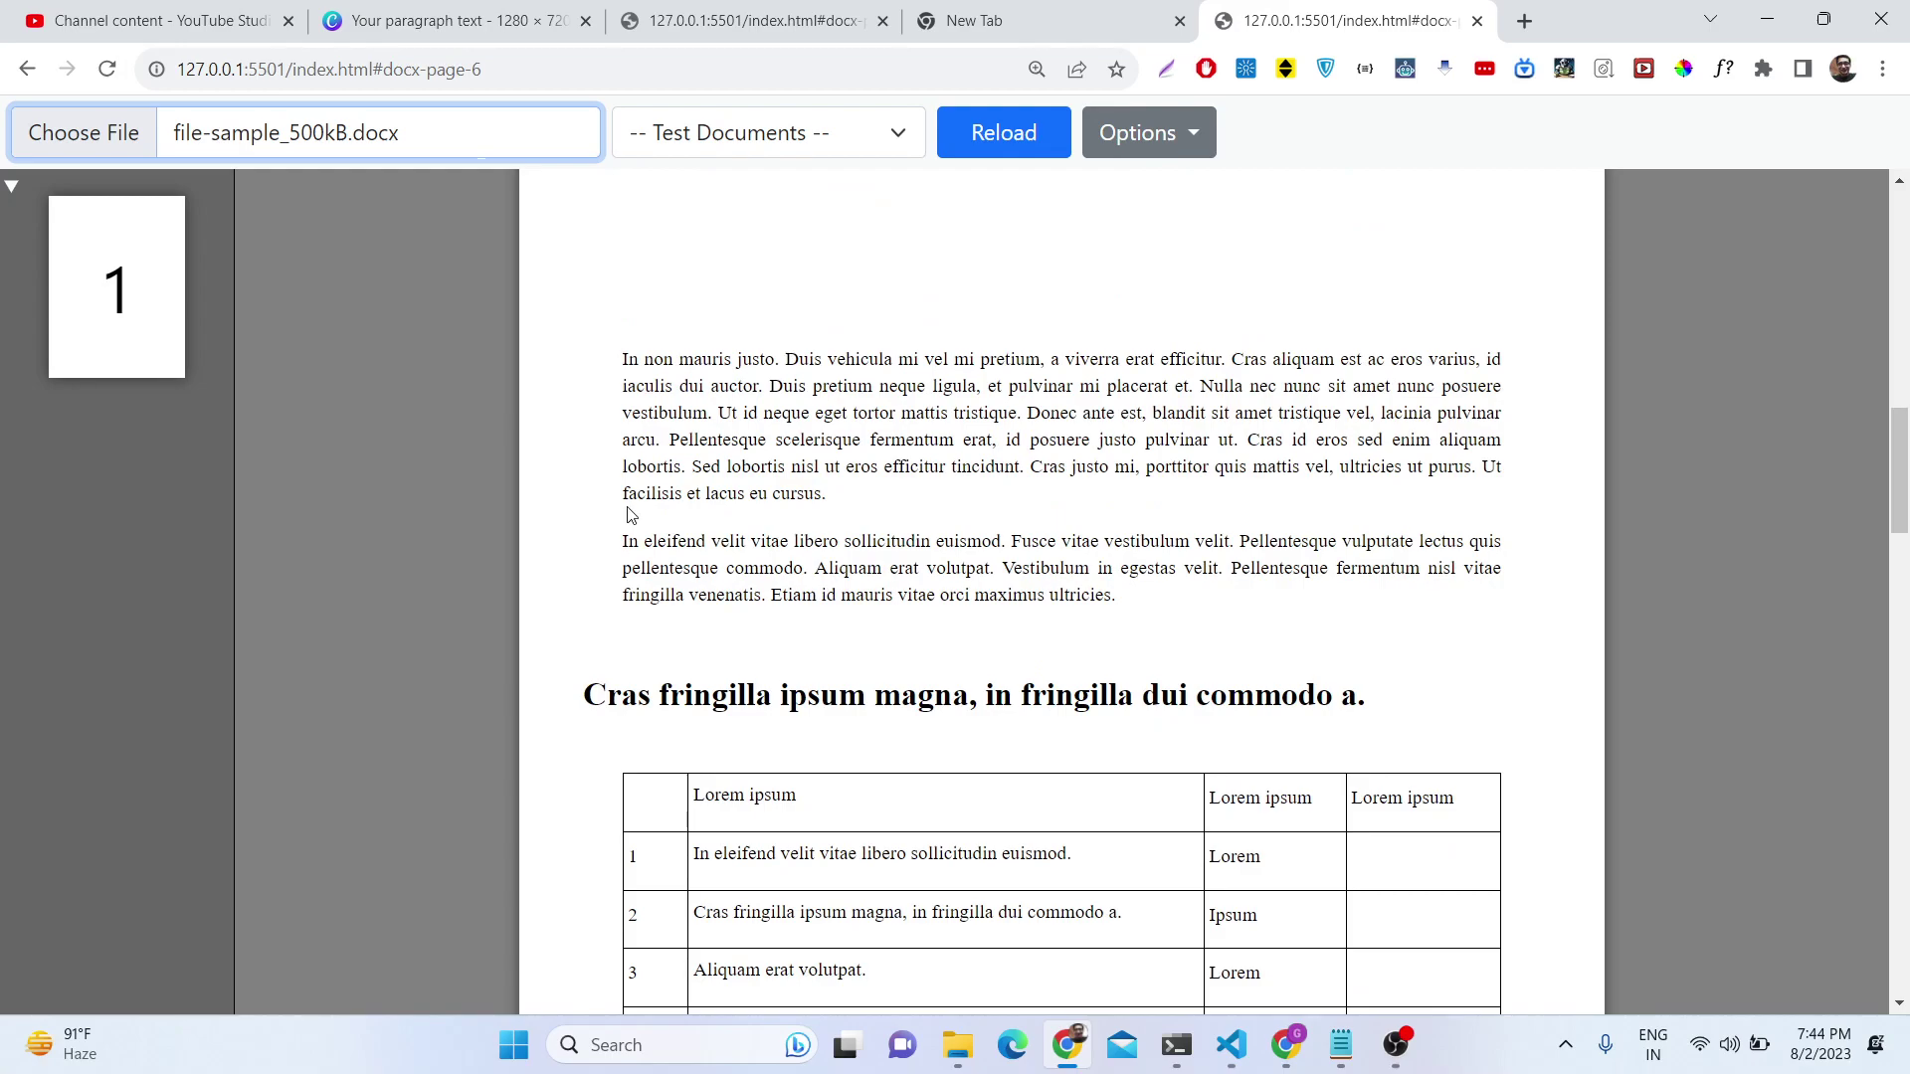
click(1232, 1044)
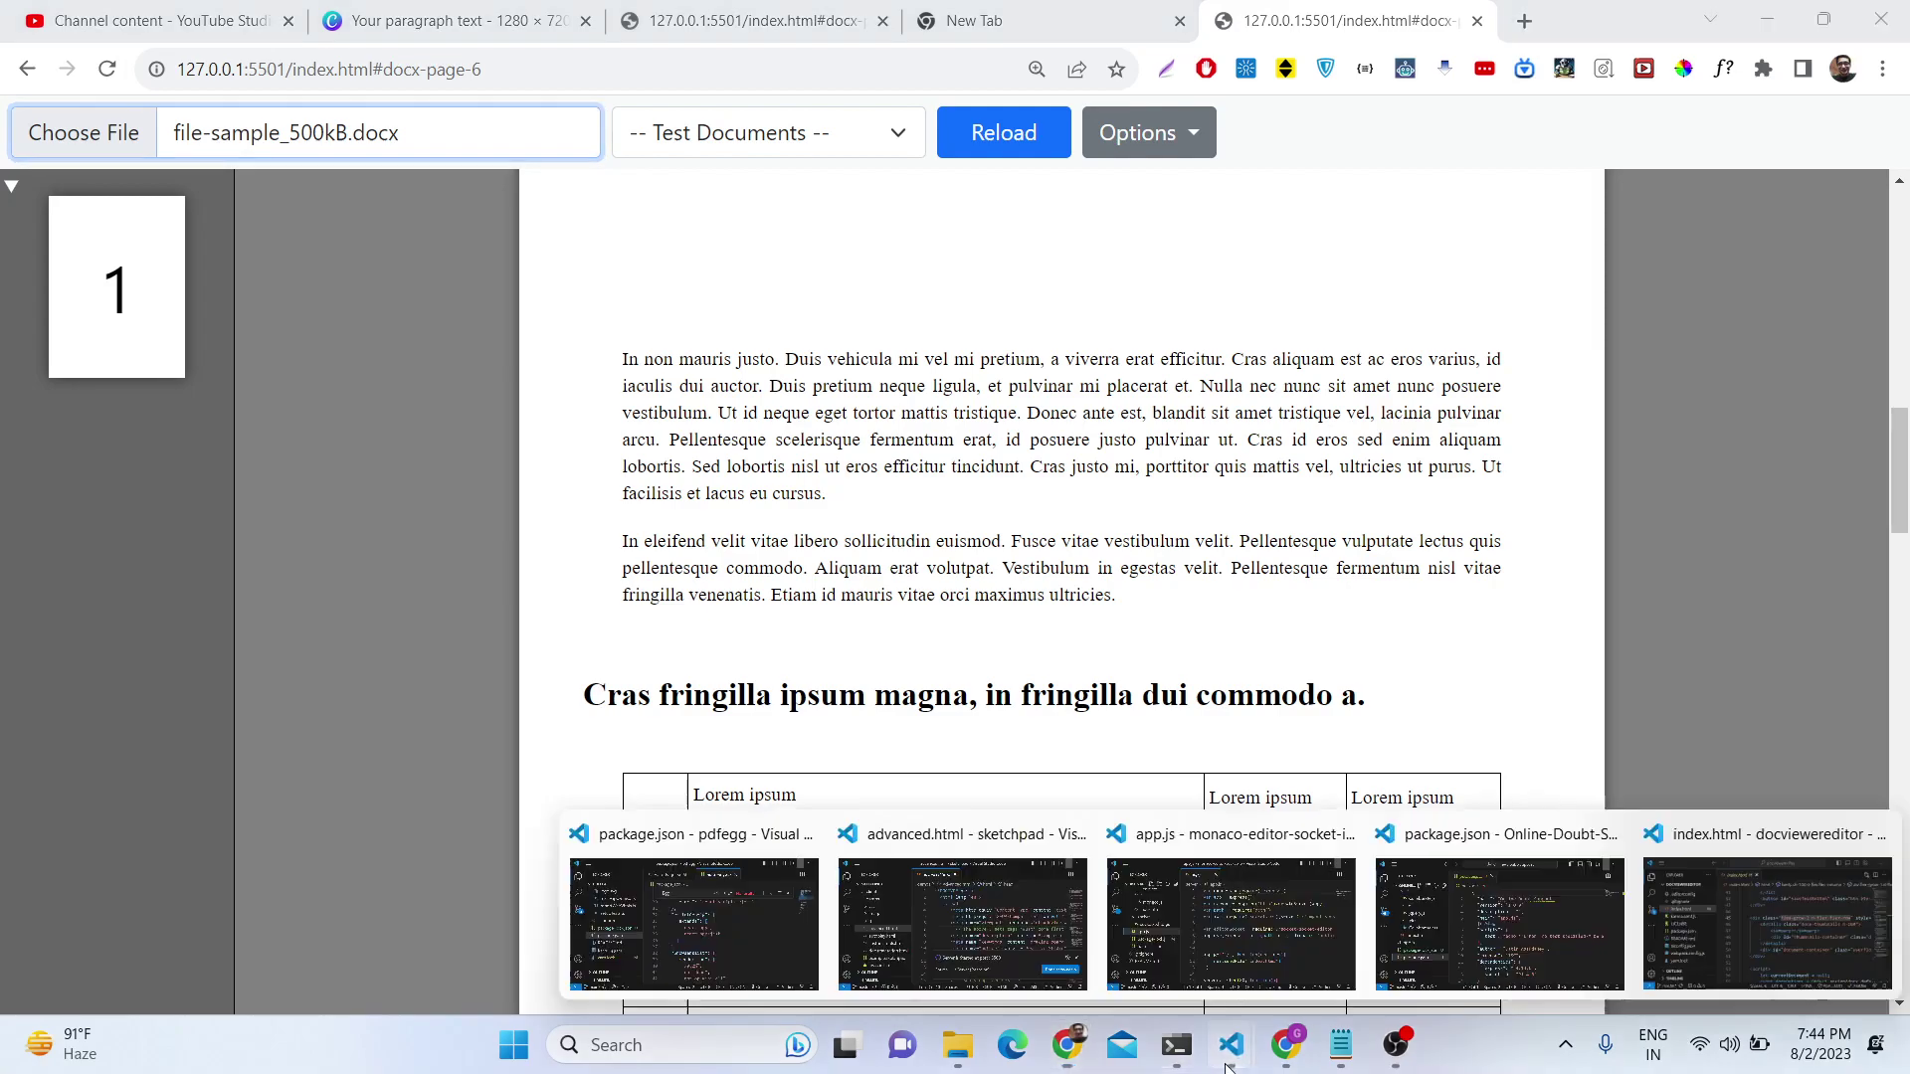
click(1660, 915)
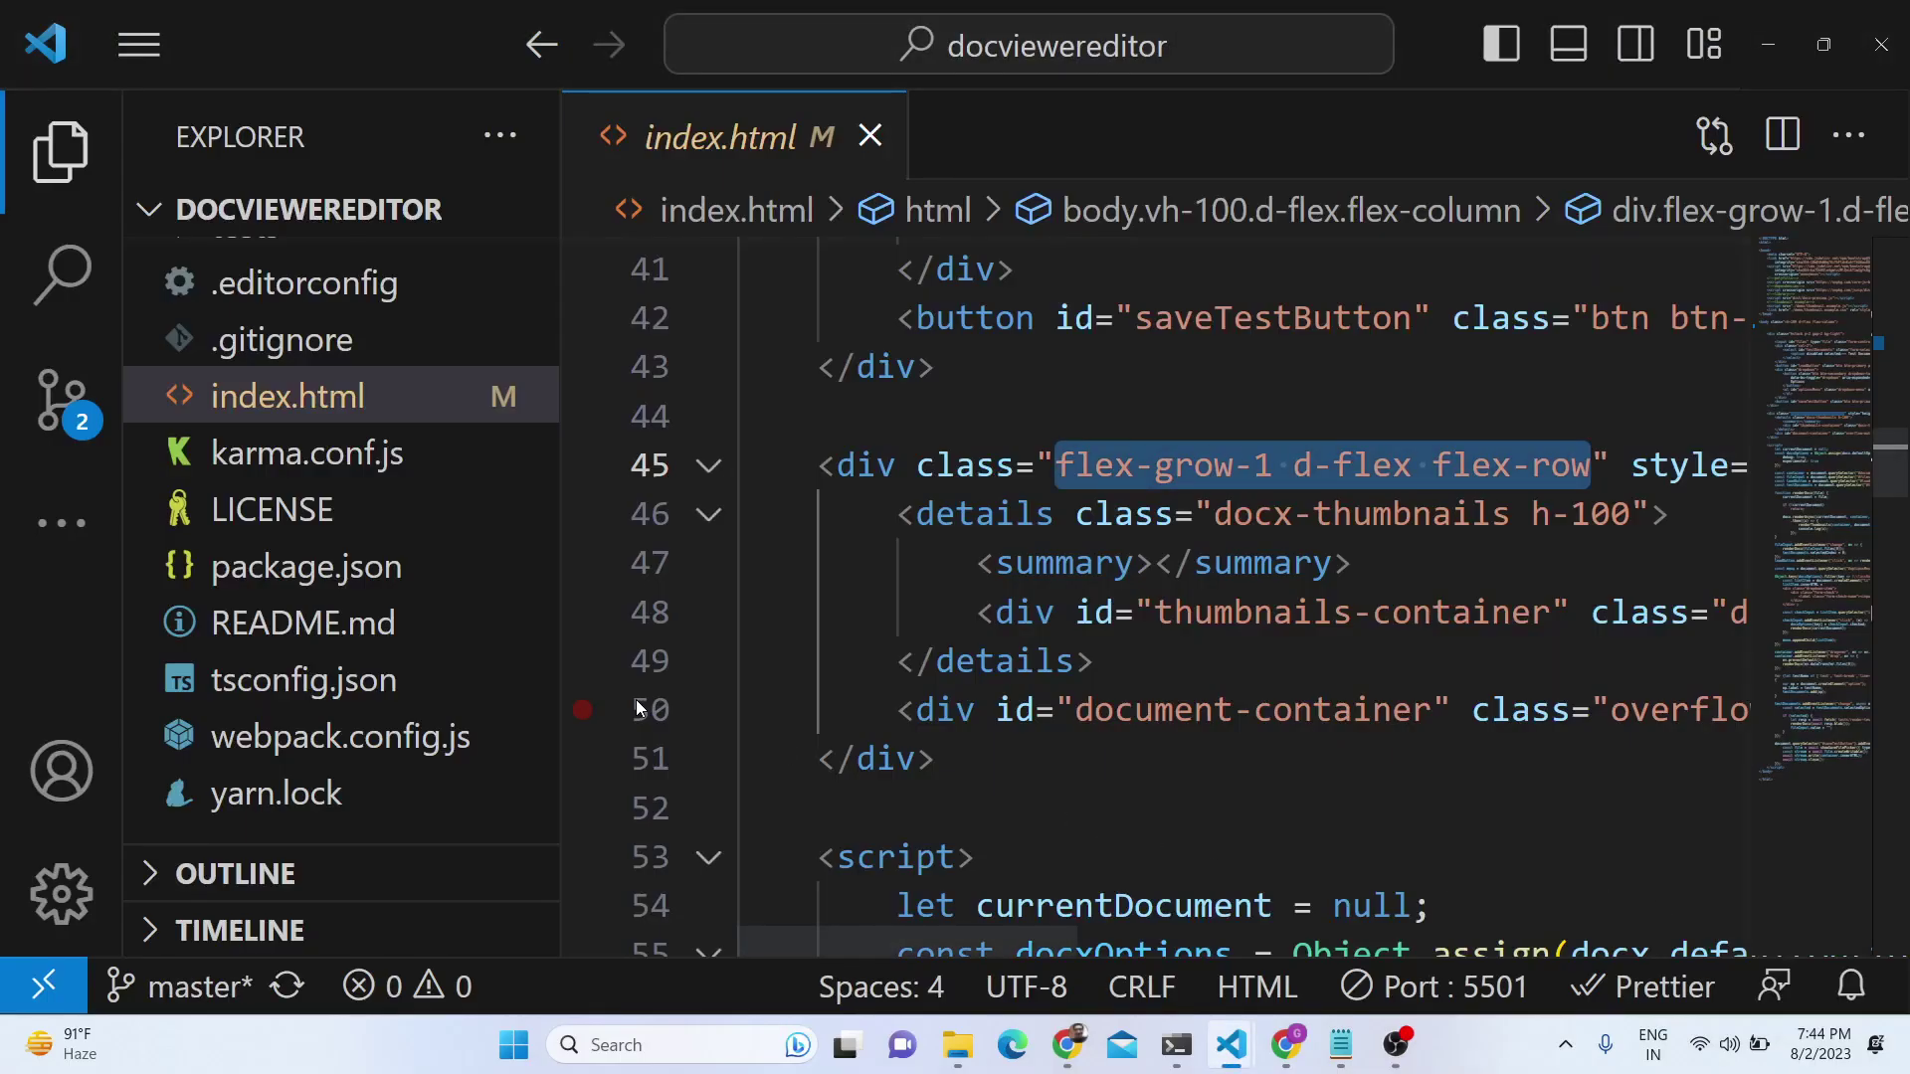
Open package.json and look over the project's dependencies
mouse_move(1015, 684)
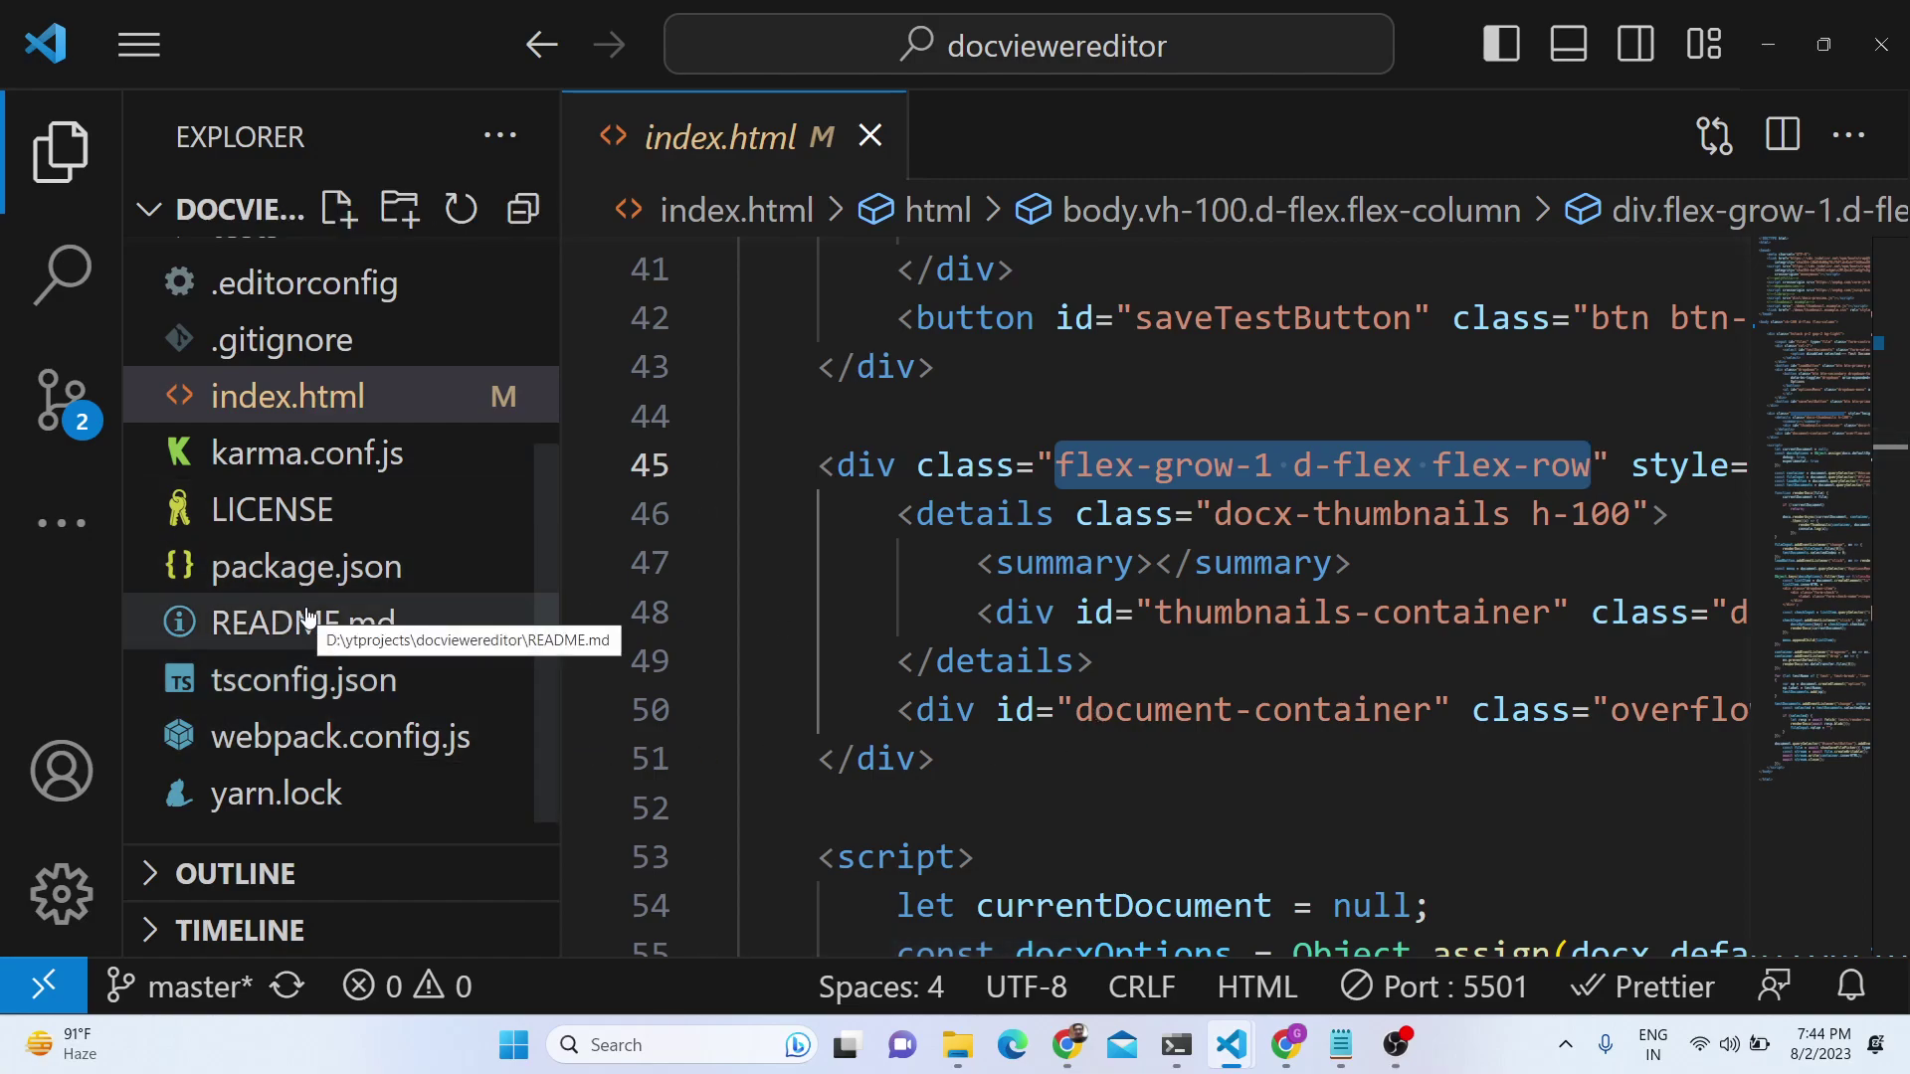
click(307, 566)
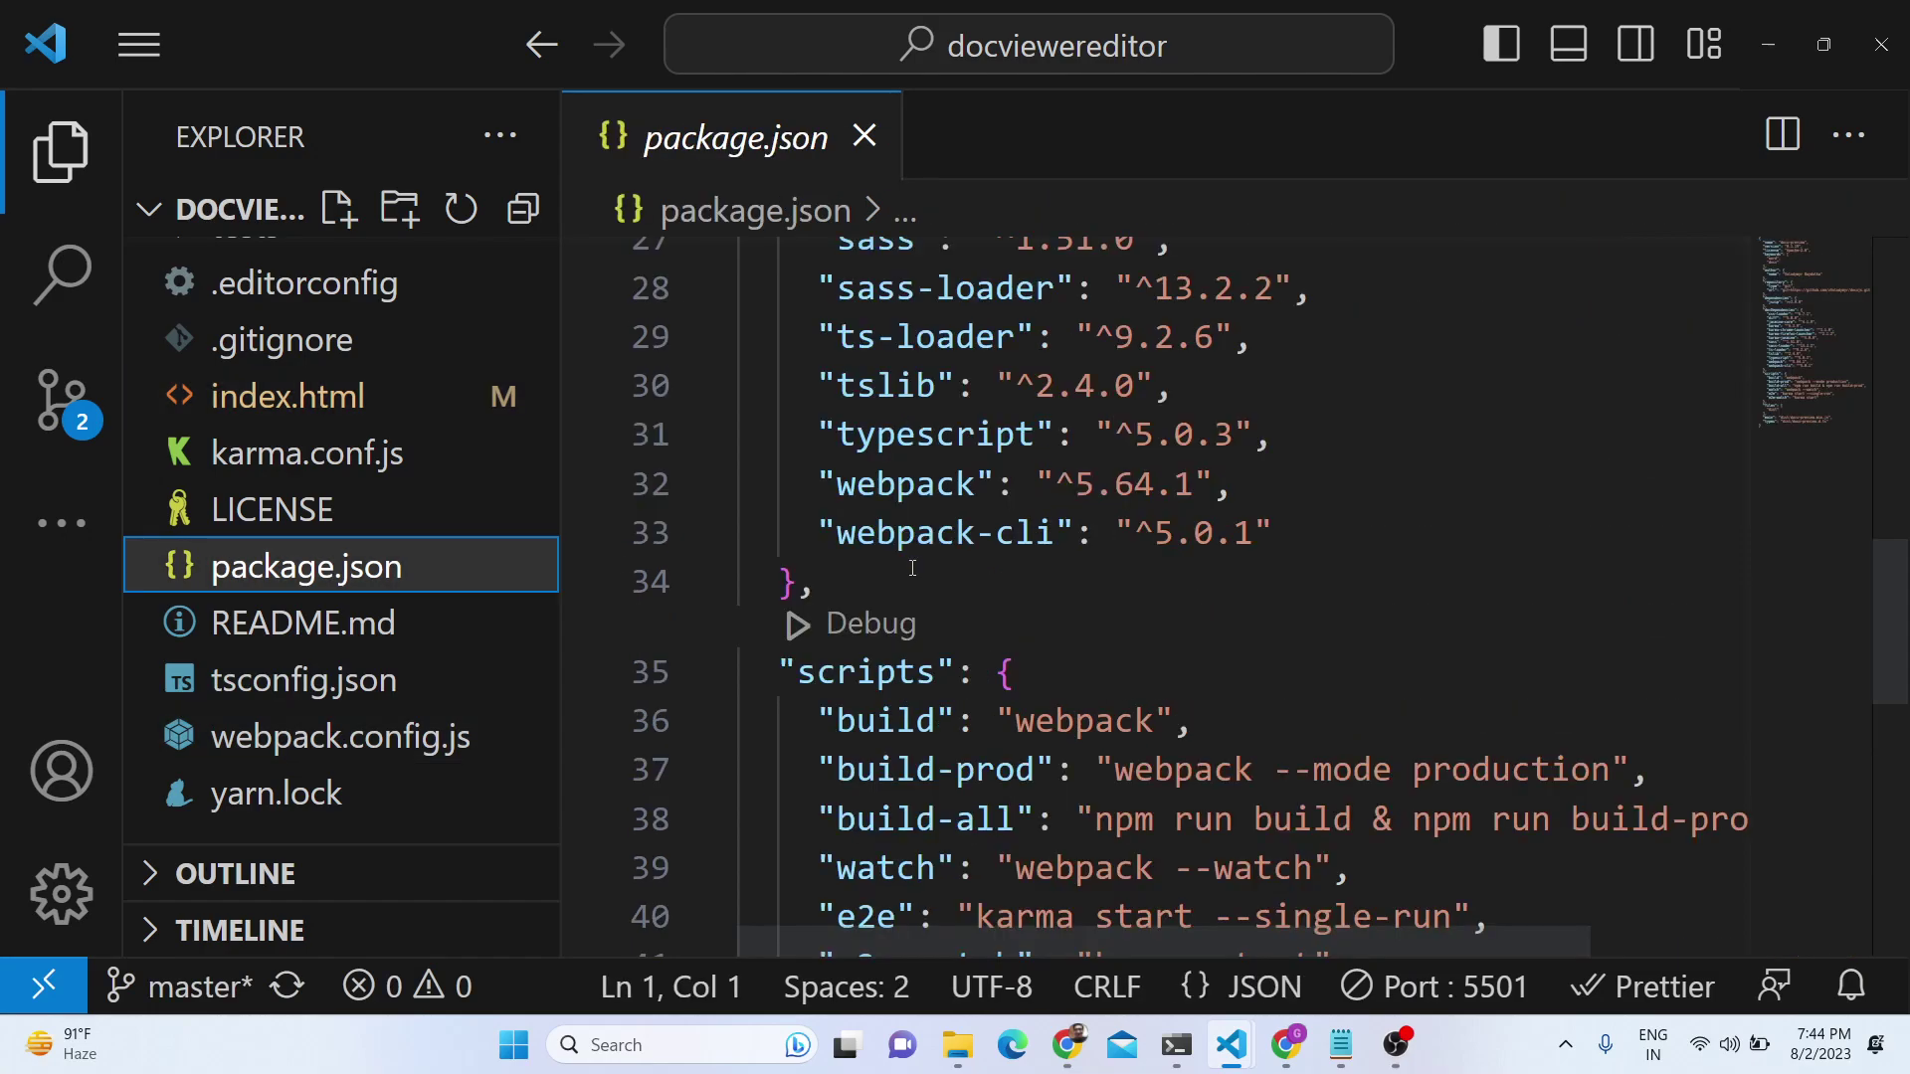
scroll(912, 568, down, 2)
scroll(912, 568, up, 3)
scroll(912, 568, up, 1)
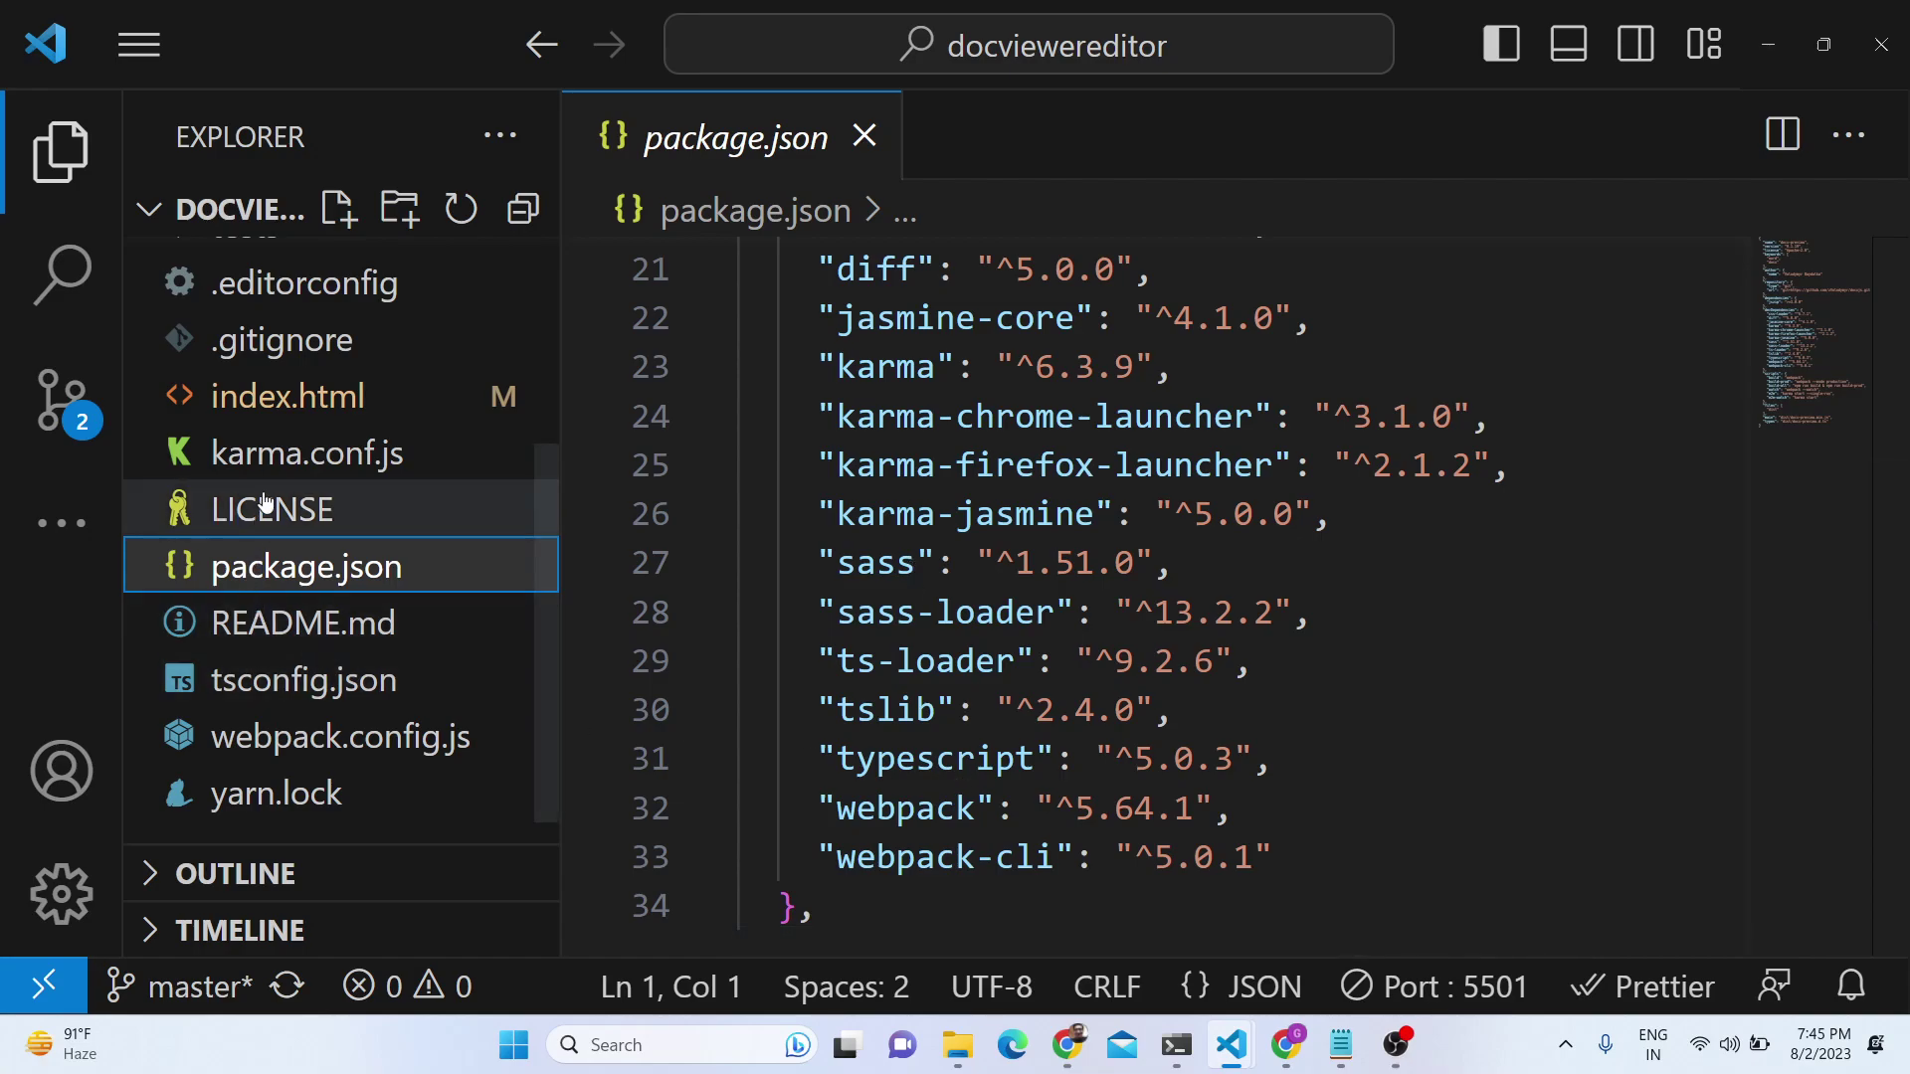
In index.html, select the Reload button markup and lines 33–36 of the Options dropdown
click(244, 403)
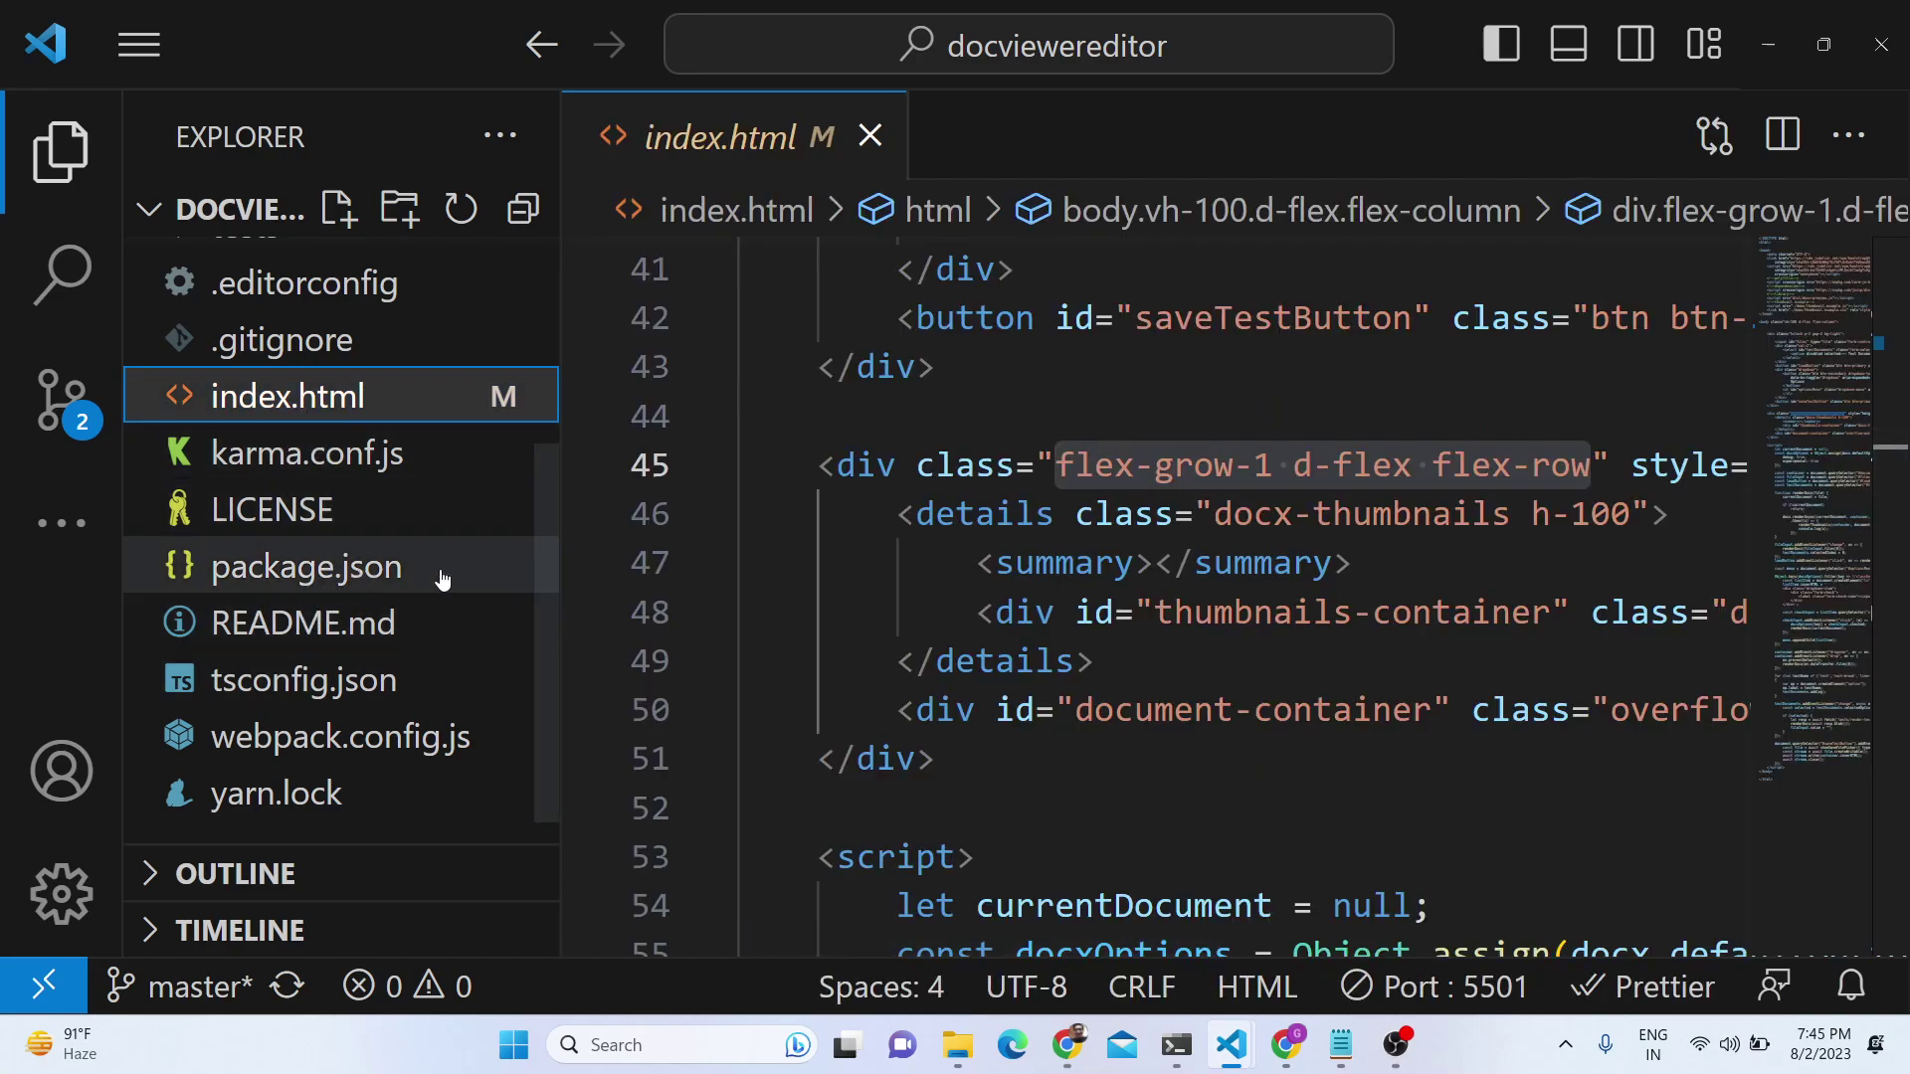
scroll(965, 538, up, 3)
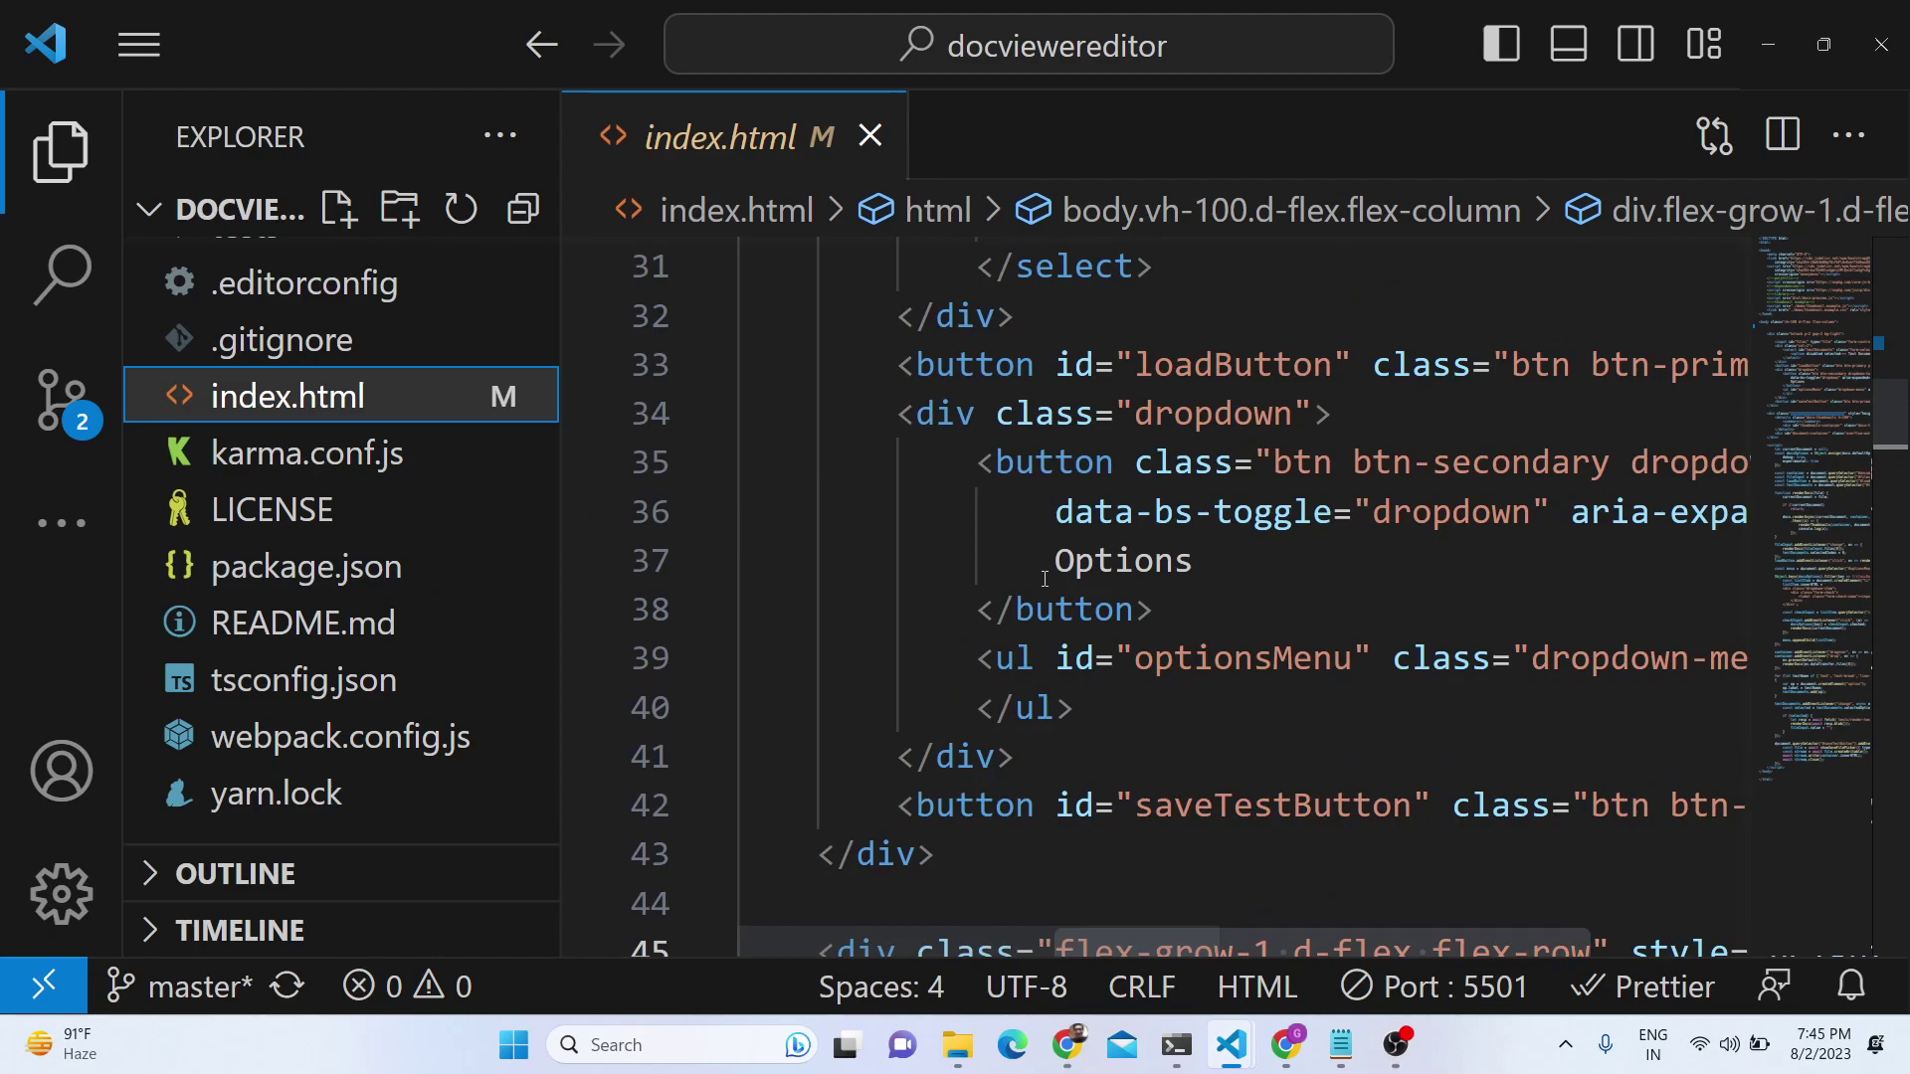
drag(903, 365, 1382, 365)
click(1512, 366)
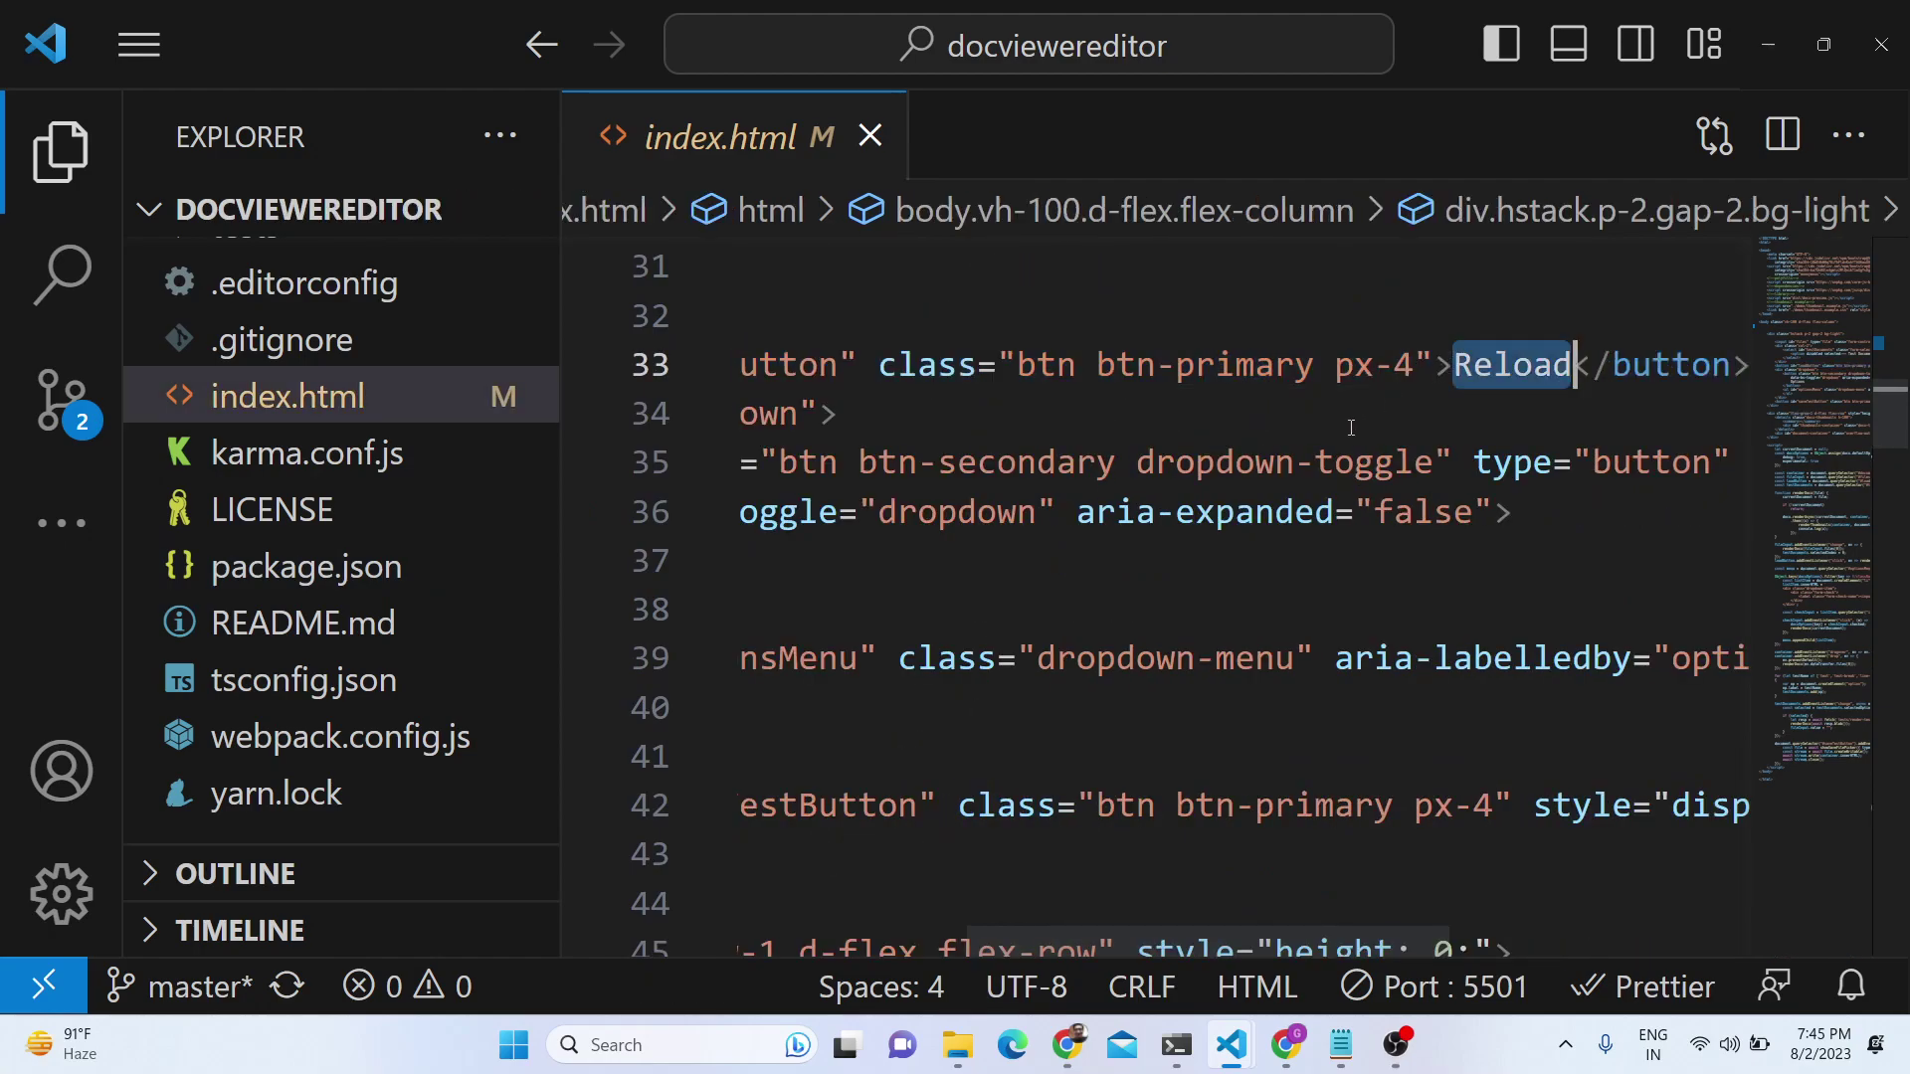
drag(1216, 512, 376, 387)
drag(741, 560, 831, 708)
scroll(996, 694, down, 3)
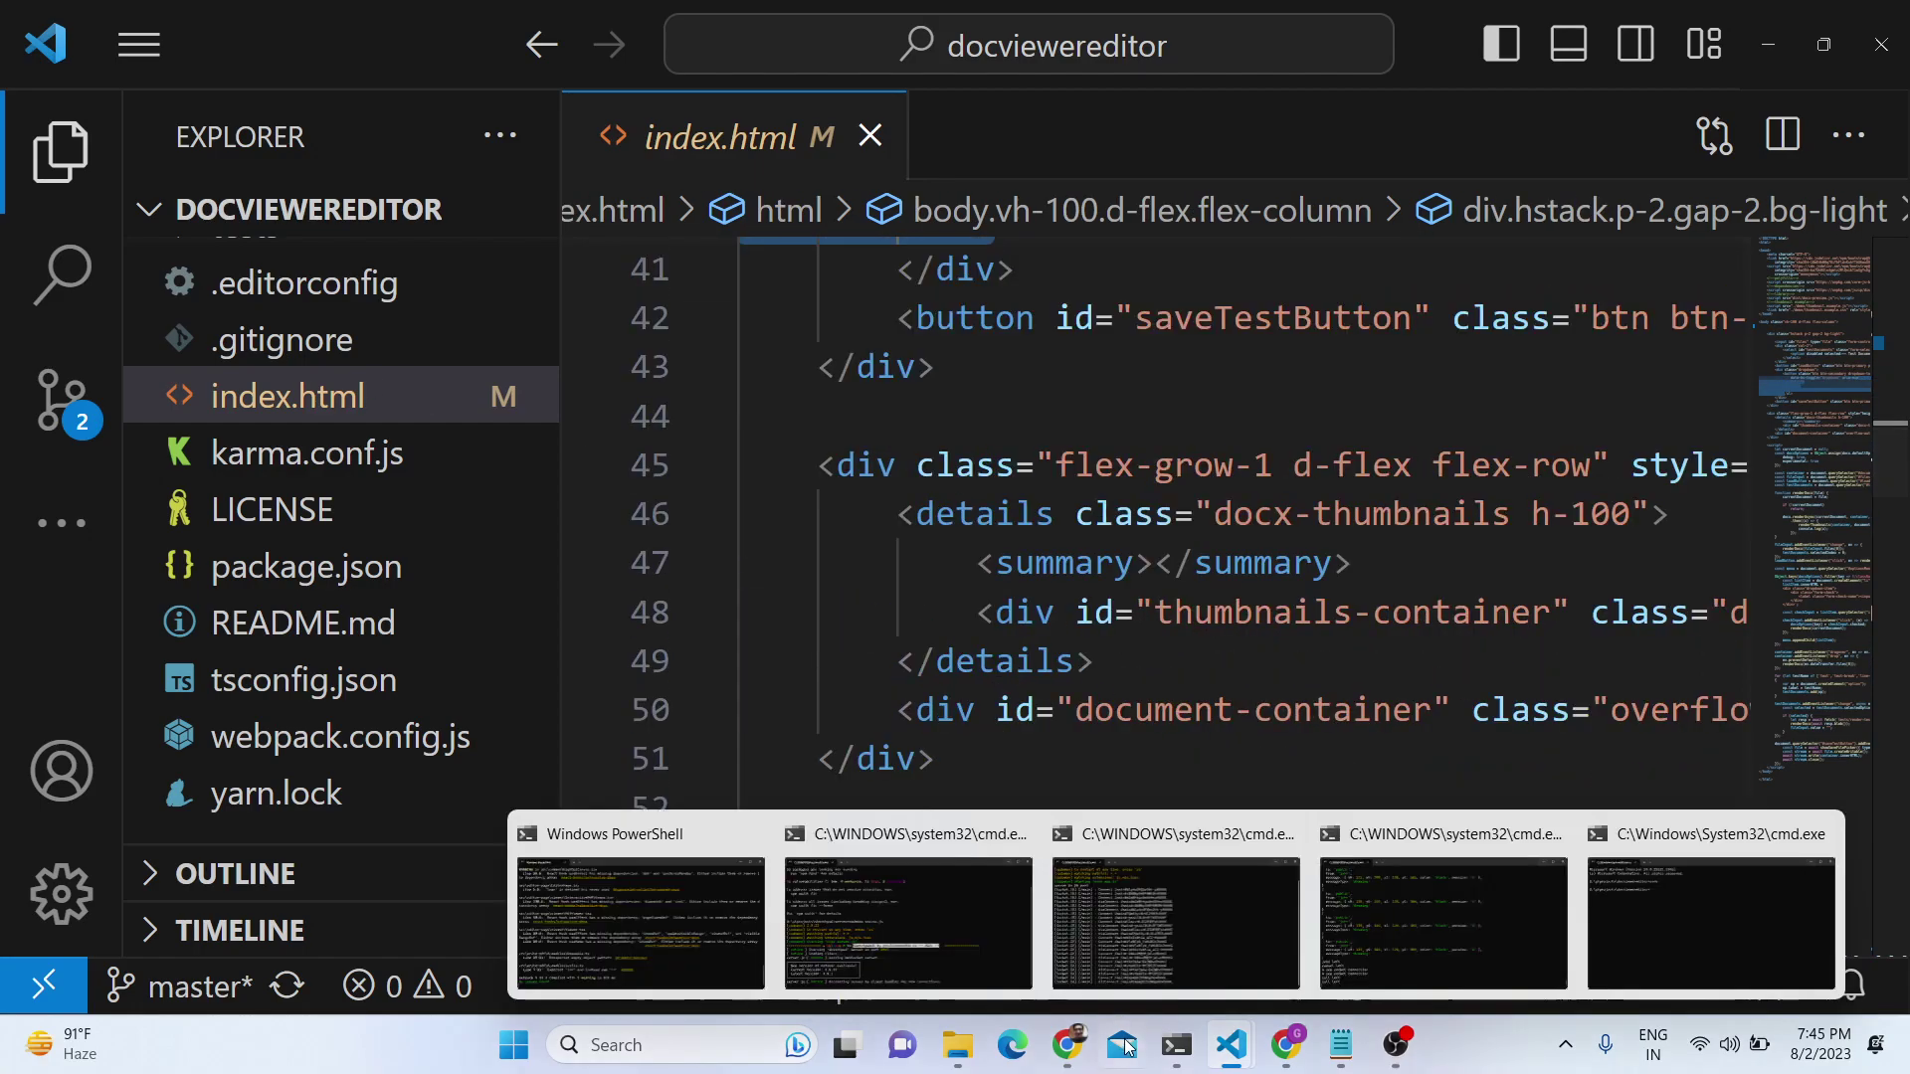
Return to the DOCX viewer and scroll file-sample_500kB.docx to its laptop photo
click(1064, 1050)
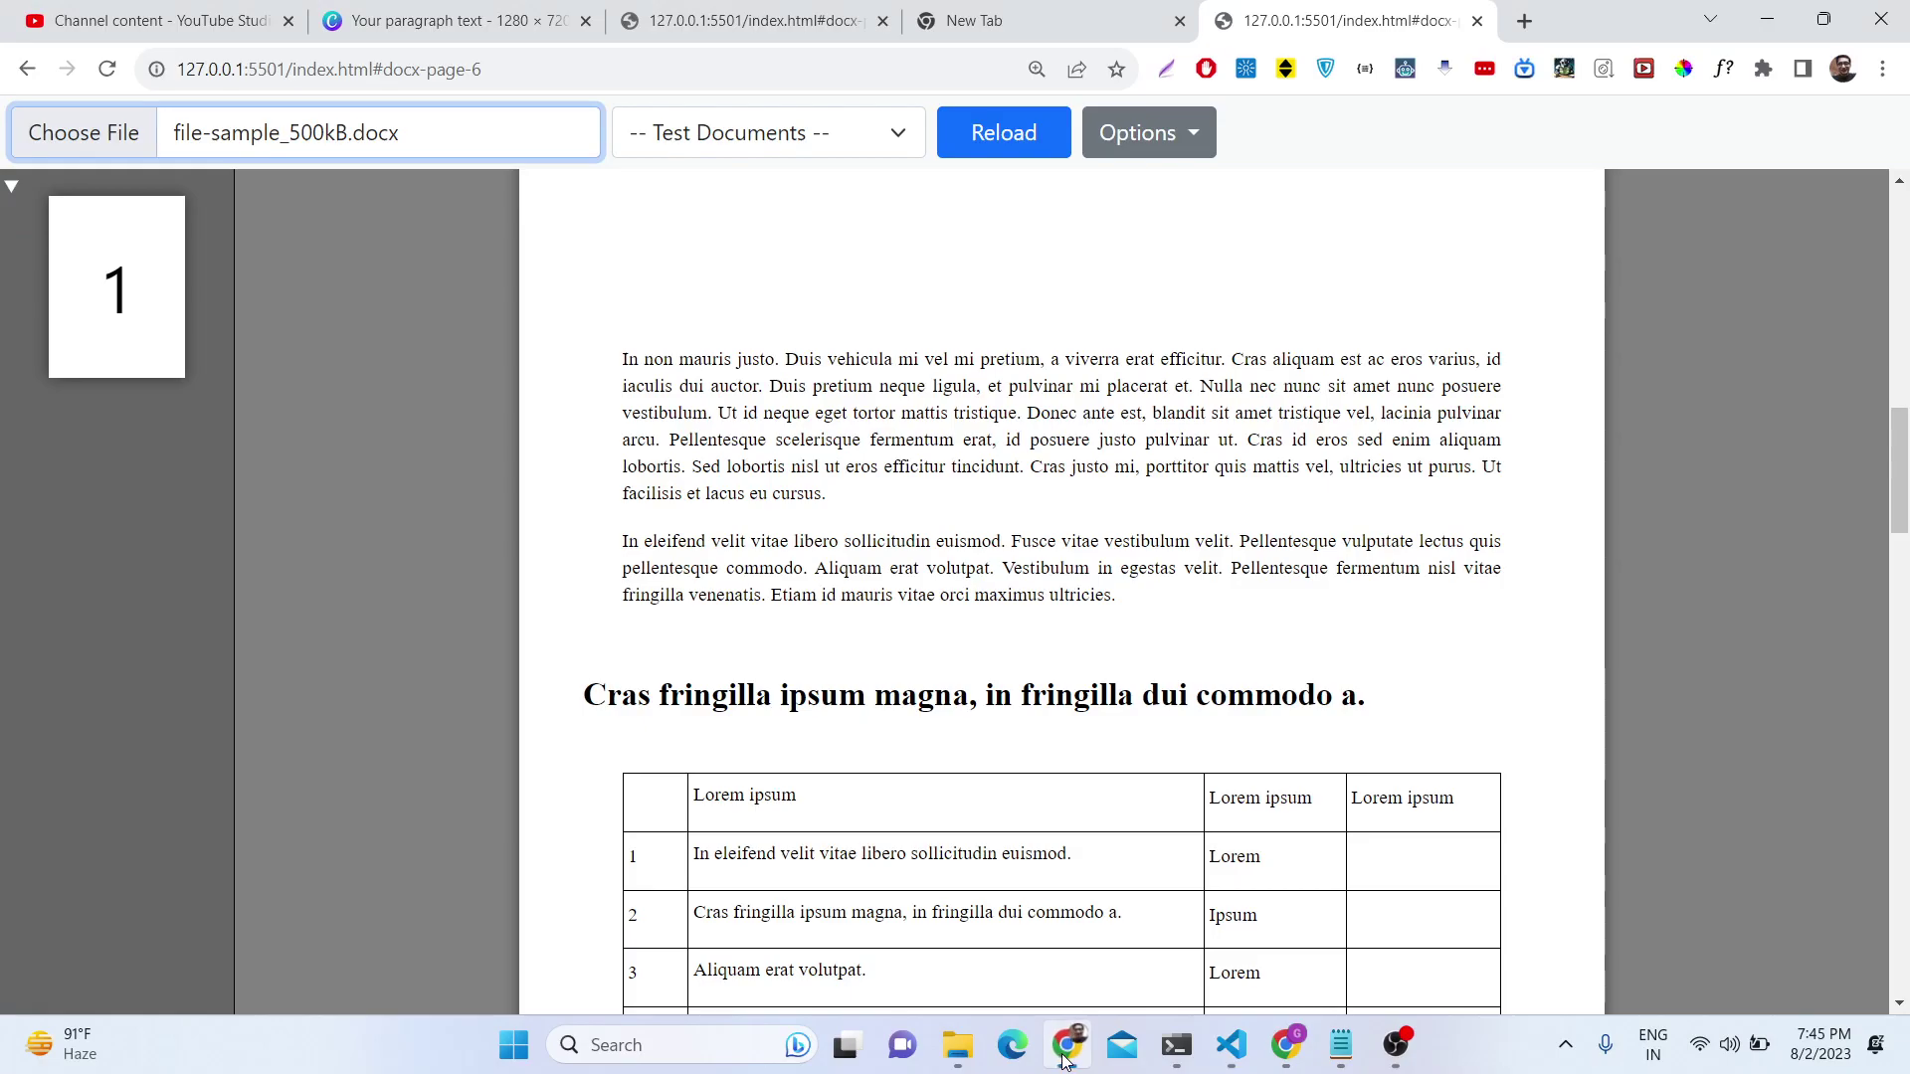
scroll(873, 485, down, 15)
scroll(874, 487, up, 20)
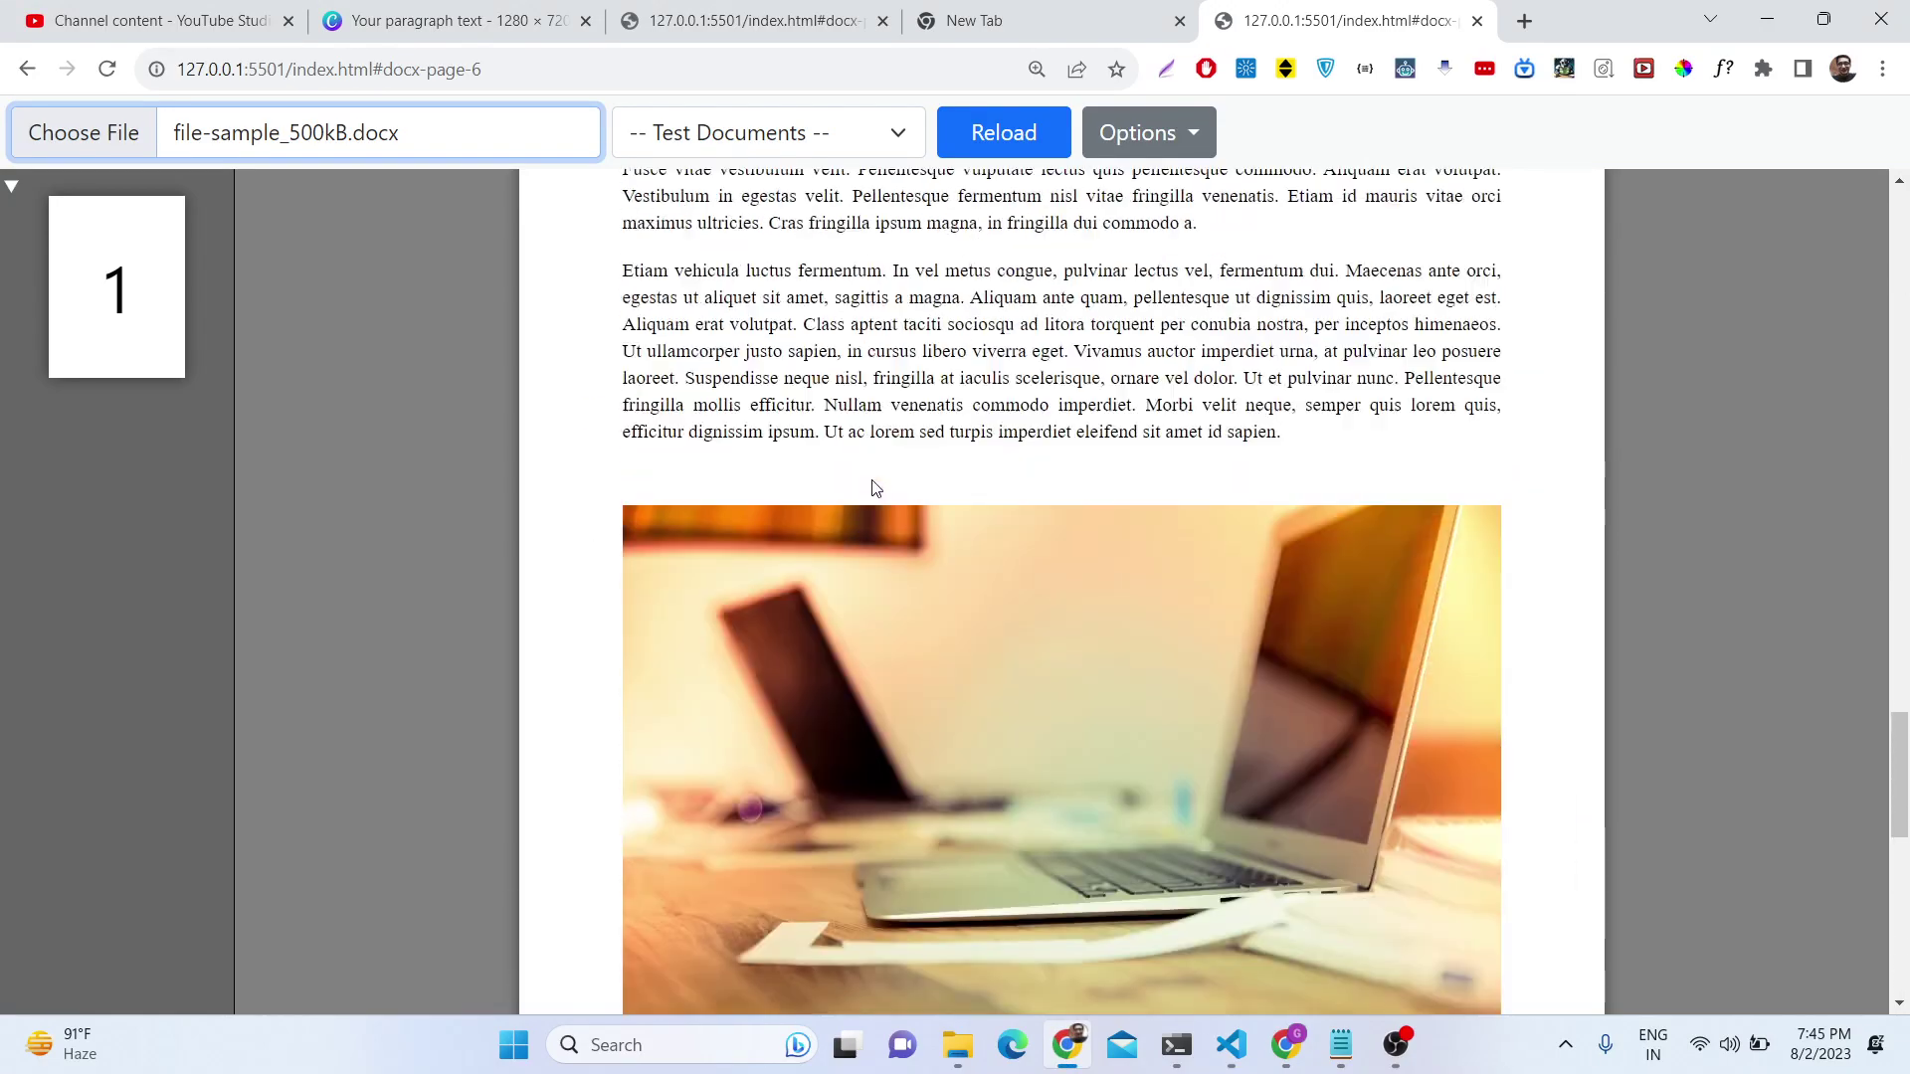